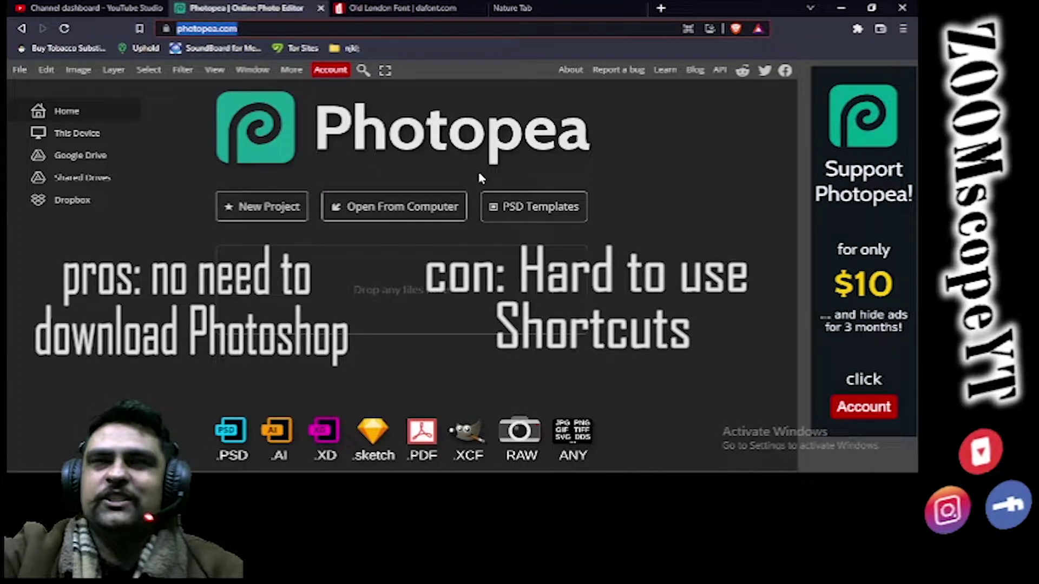
Switch from the browser to Photoshop and create a new Letter document, 8.5 x 11 inches at 300 pixels/inch
left_click(320, 8)
left_click(840, 7)
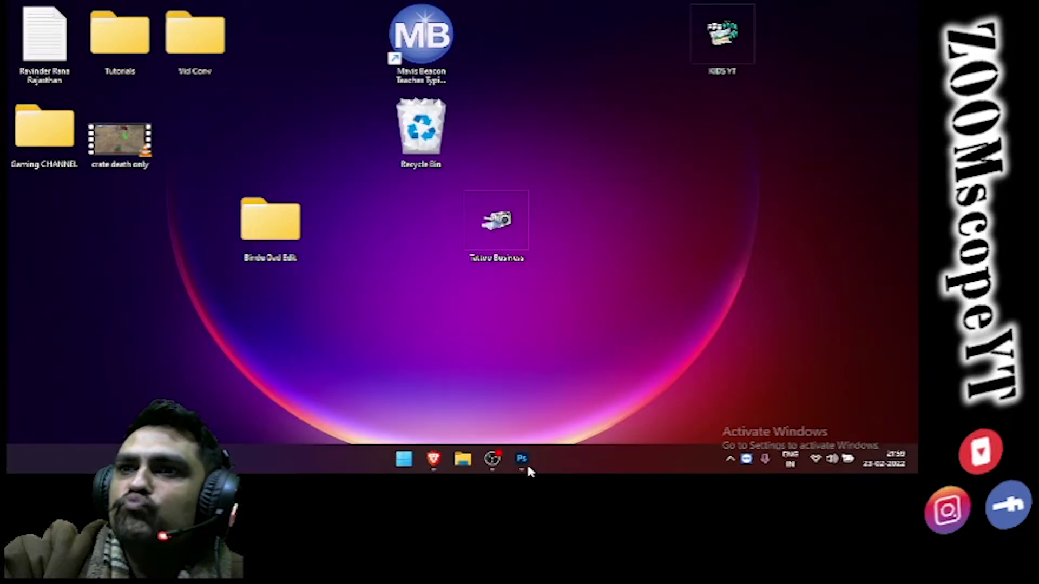
left_click(521, 459)
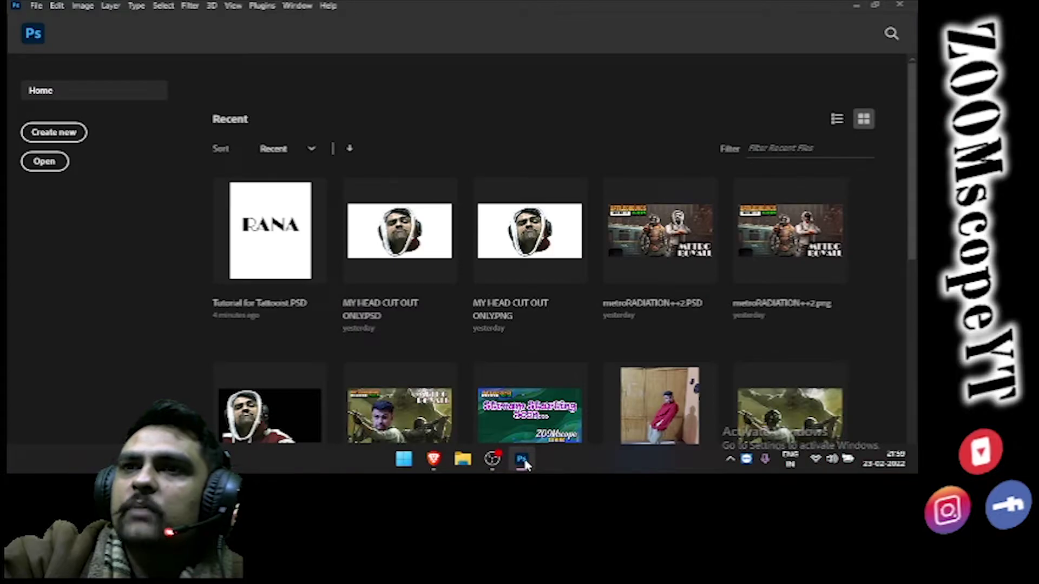
left_click(54, 132)
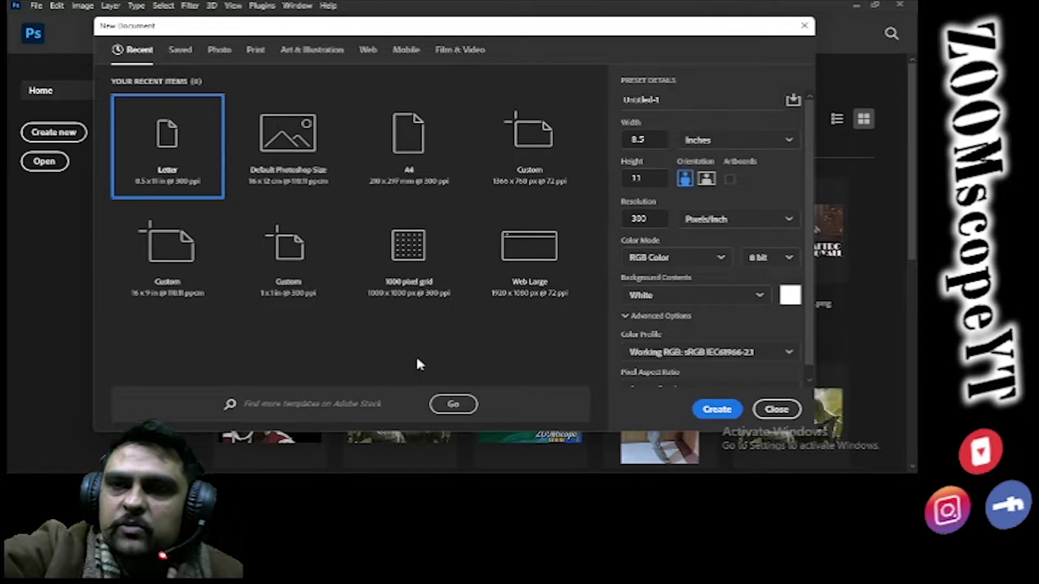
left_click(716, 409)
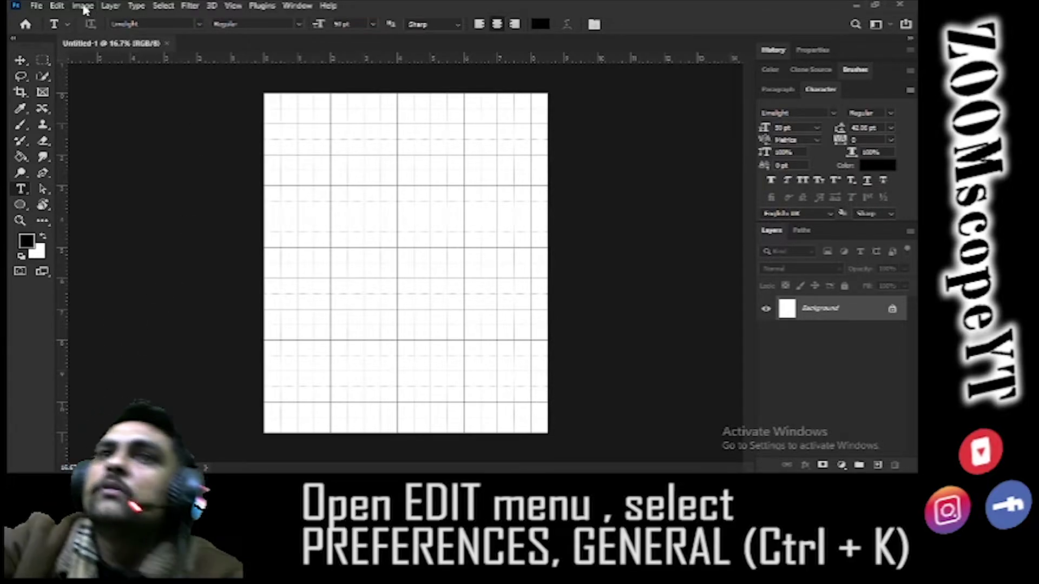
Open the General preferences
left_click(57, 6)
left_click(106, 247)
left_click(58, 7)
left_click(58, 8)
left_click(58, 8)
left_click(107, 246)
mouse_move(70, 468)
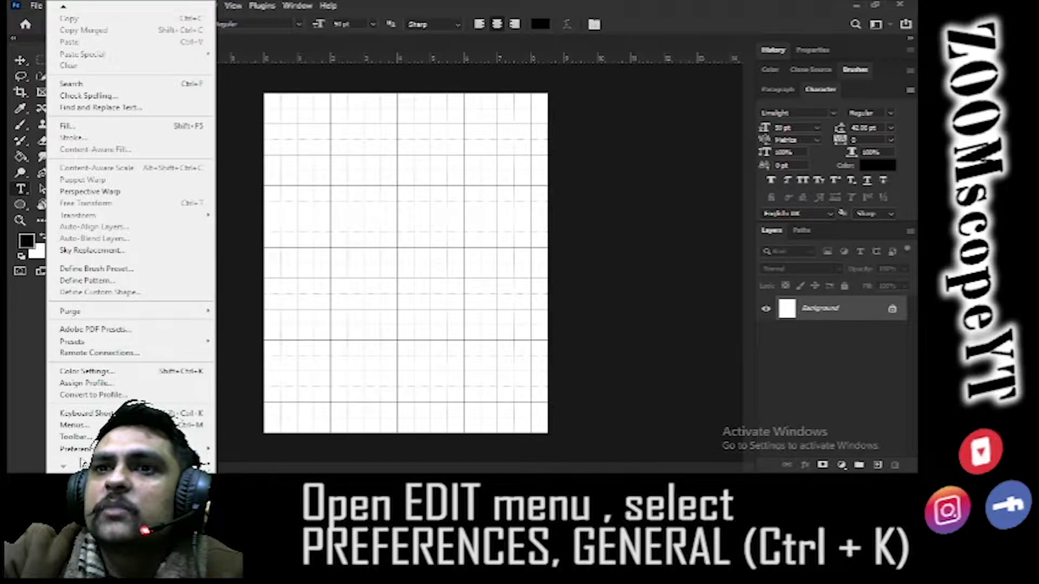
mouse_move(81, 449)
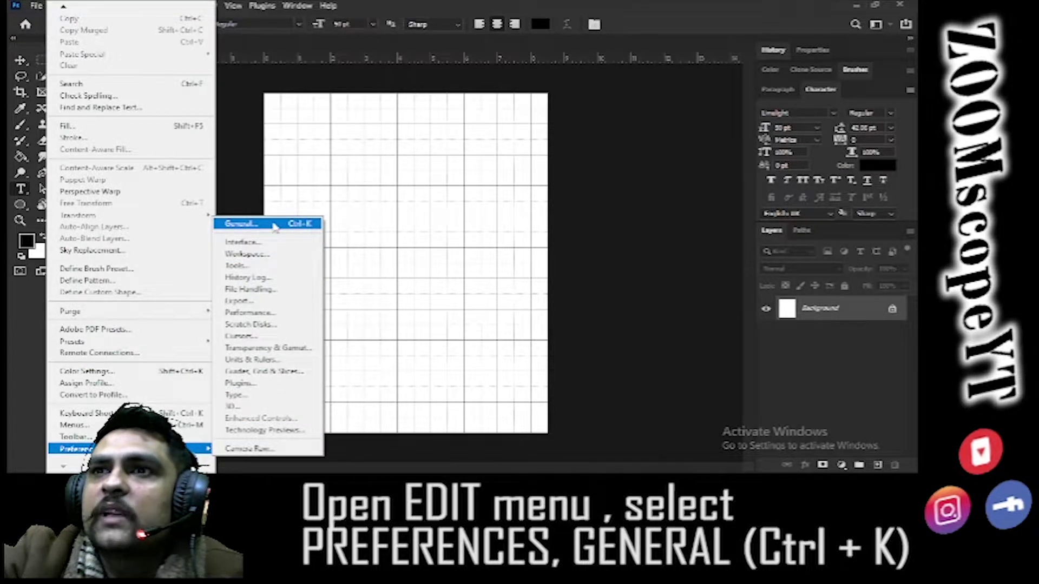
left_click(306, 230)
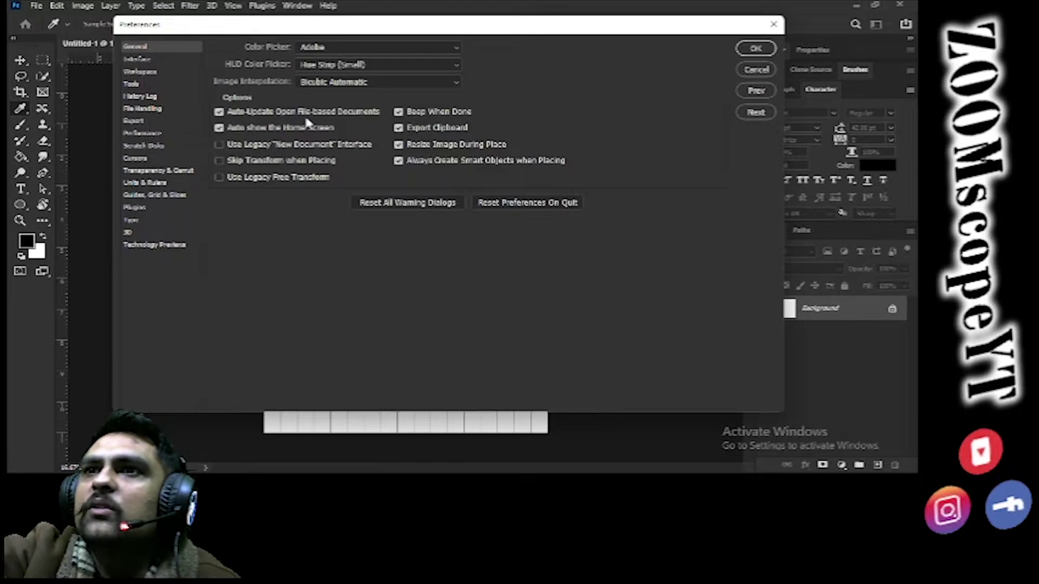
Try the Large UI font size in the Interface preferences and return it to Small
left_click(155, 59)
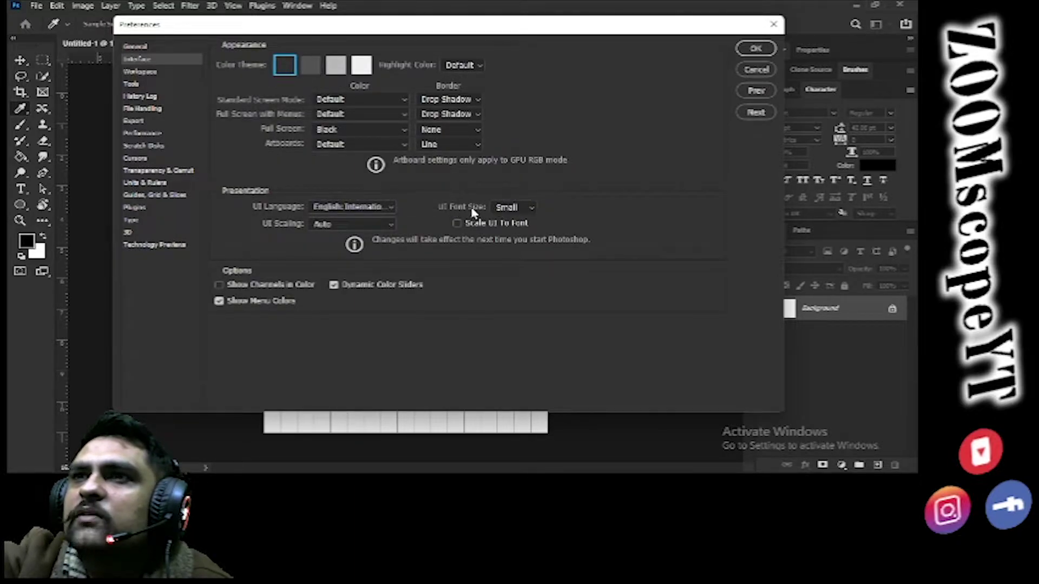
left_click(507, 209)
left_click(508, 250)
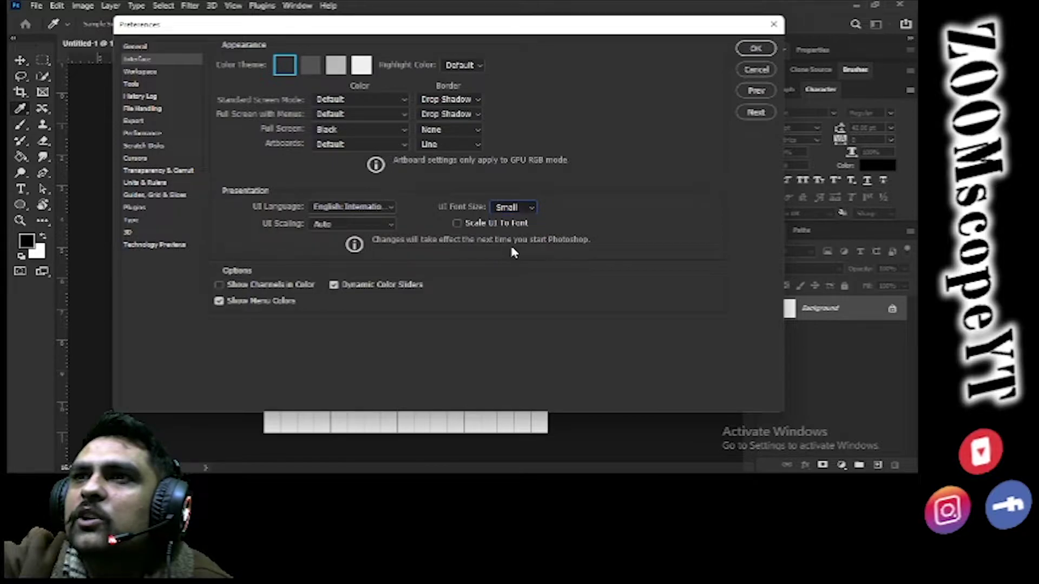
left_click(514, 210)
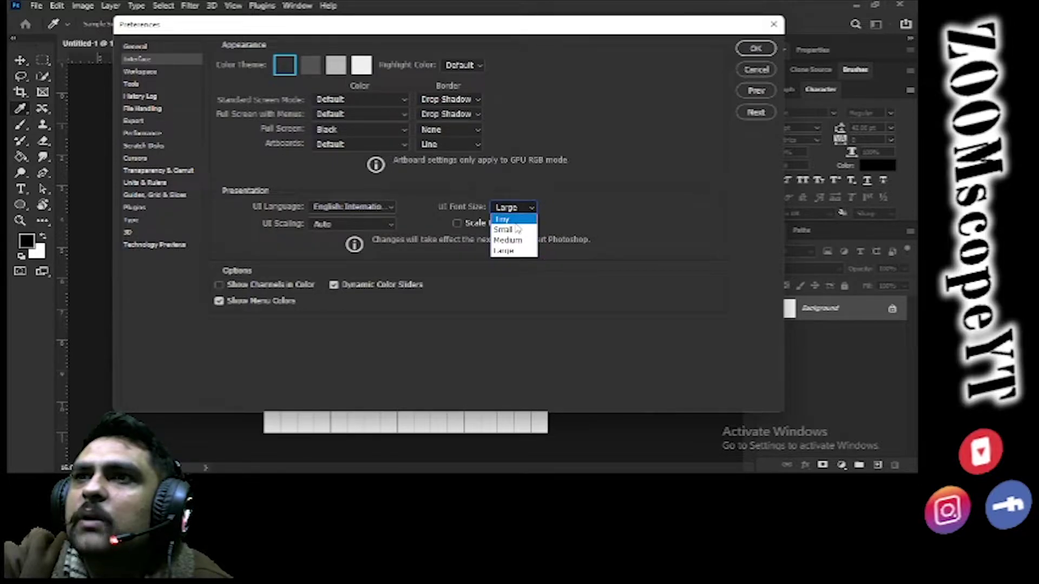
left_click(515, 229)
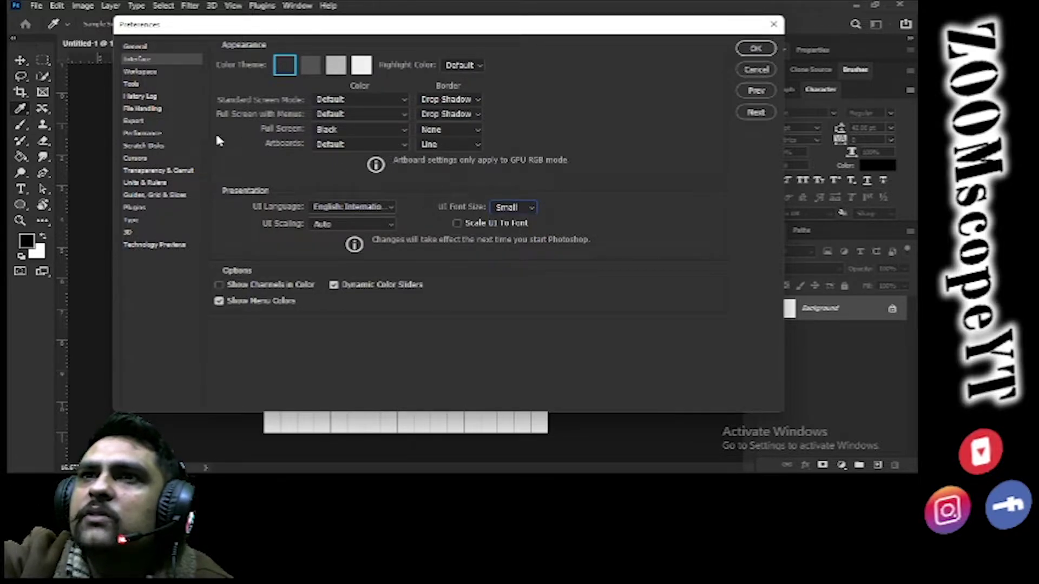
Review the Workspace, Tools and History Log preferences
left_click(154, 74)
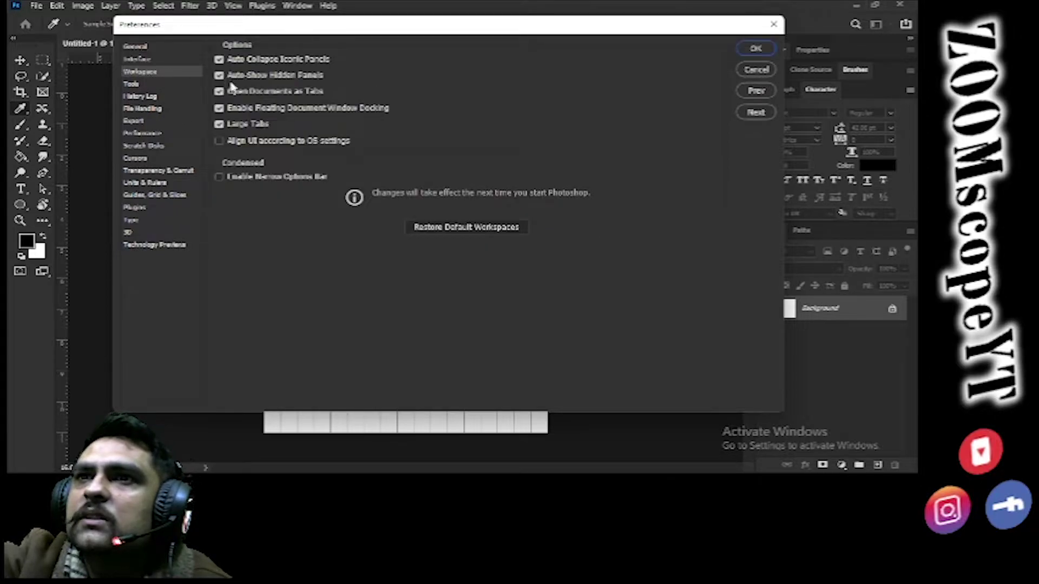
left_click(157, 85)
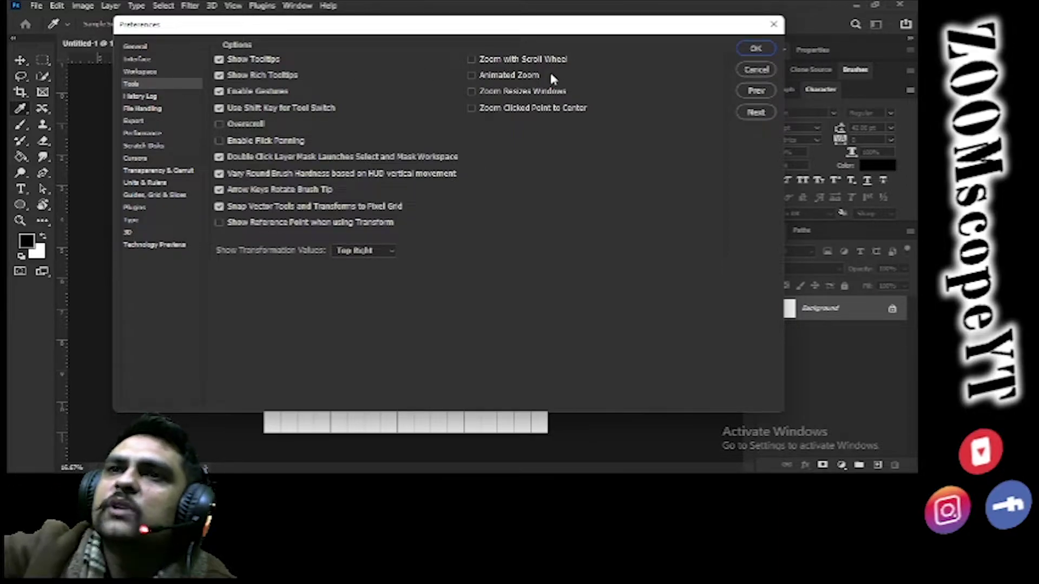
left_click(167, 97)
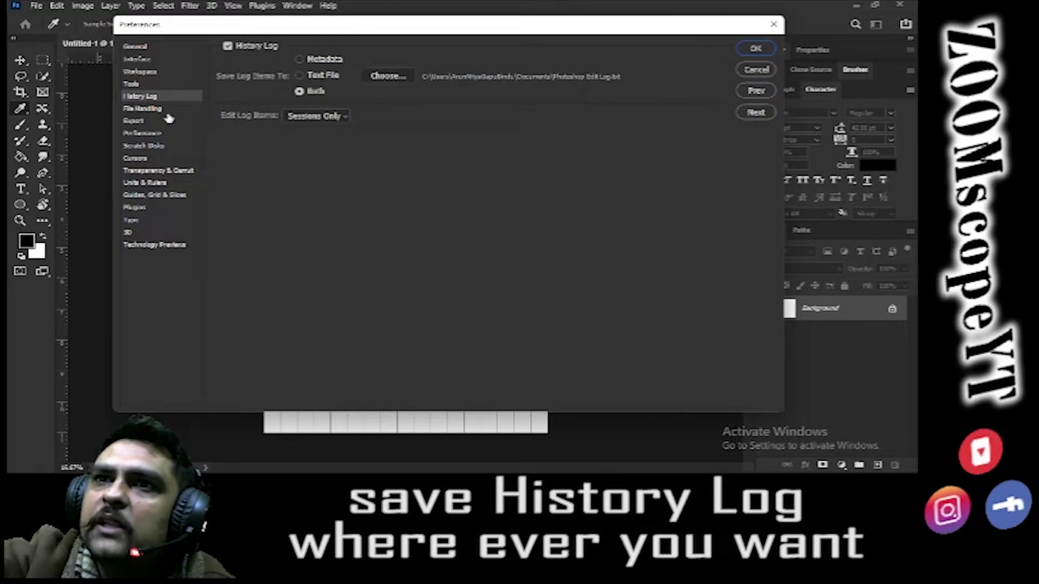
left_click(393, 79)
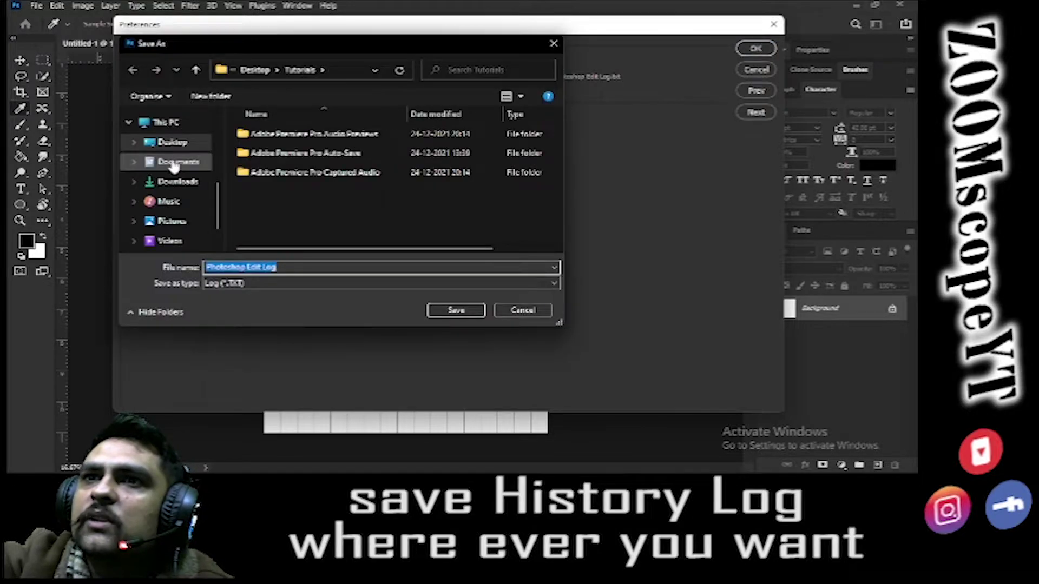
left_click(176, 162)
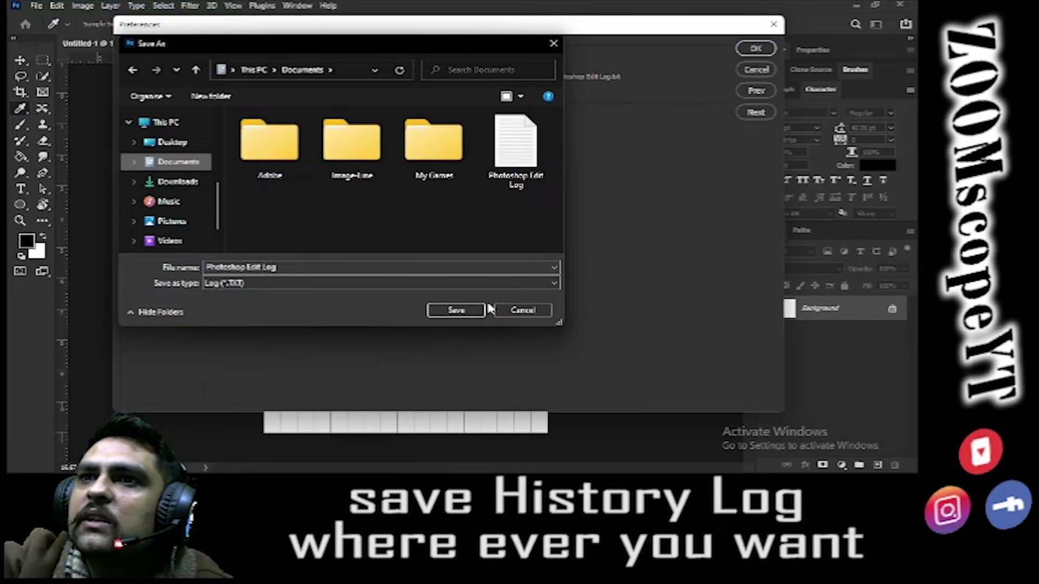
left_click(526, 313)
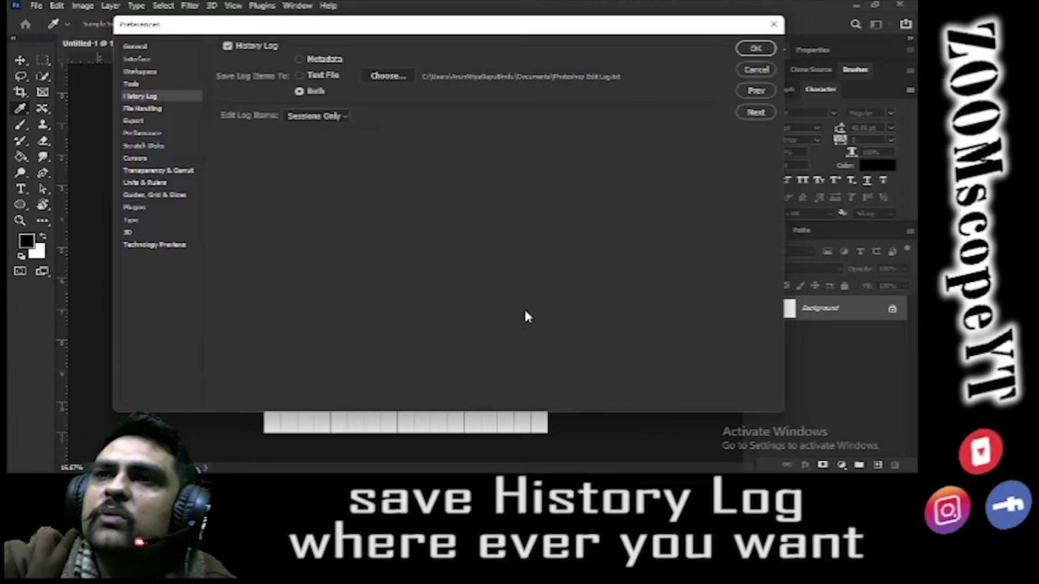
Look over the File Handling preferences and choose PNG as the quick export format in the Export preferences
left_click(155, 109)
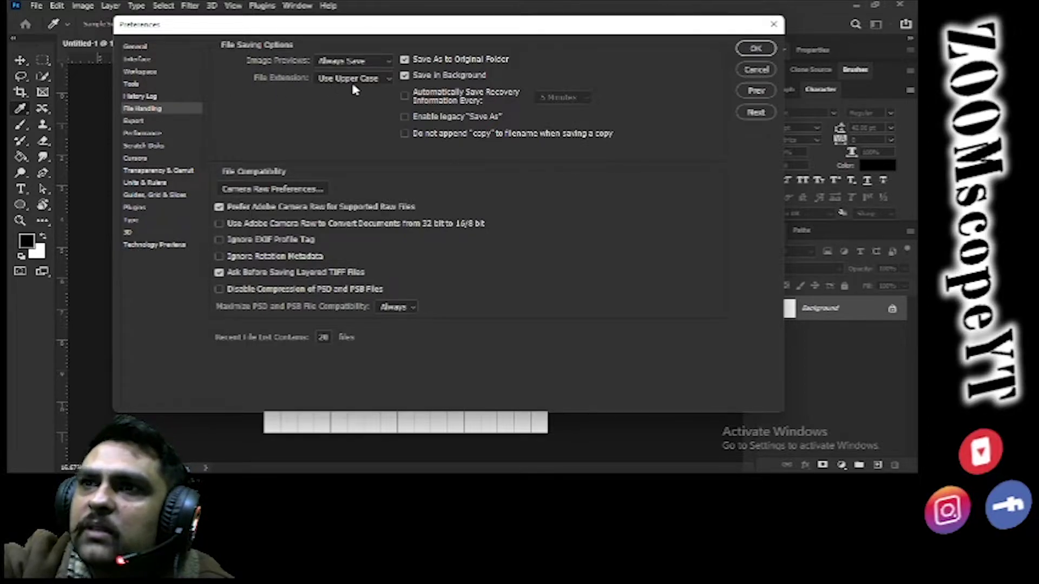
left_click(167, 121)
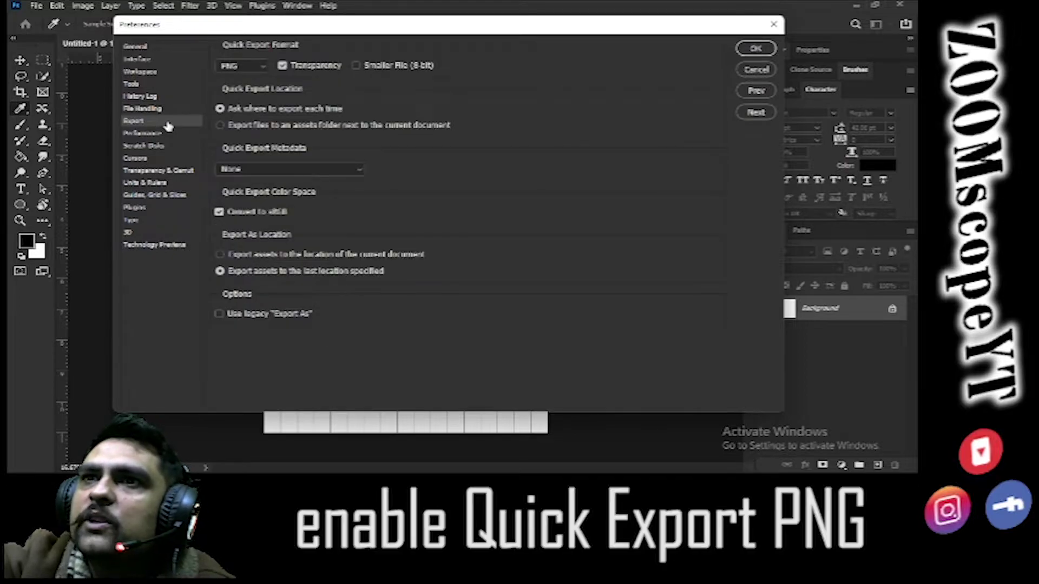
left_click(242, 66)
left_click(242, 68)
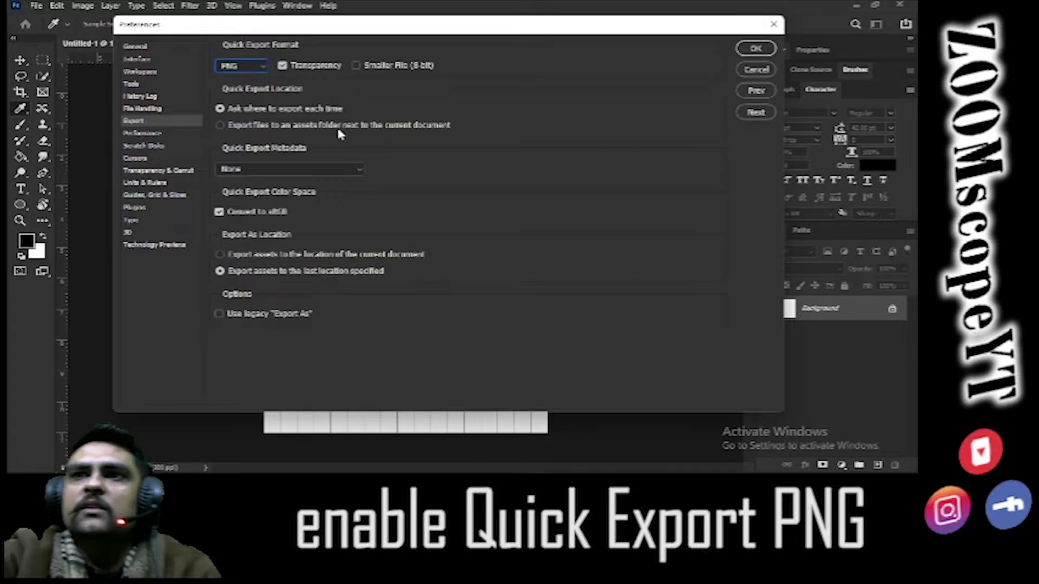
Examine the History States, Cache Levels and Cache Tile Size options in the Performance preferences
left_click(157, 134)
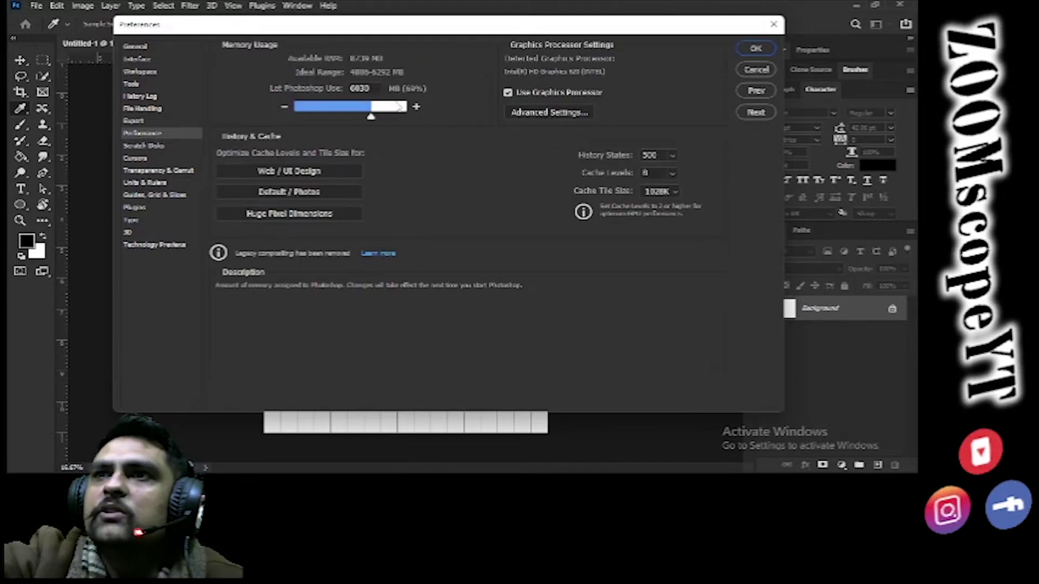
double_click(649, 155)
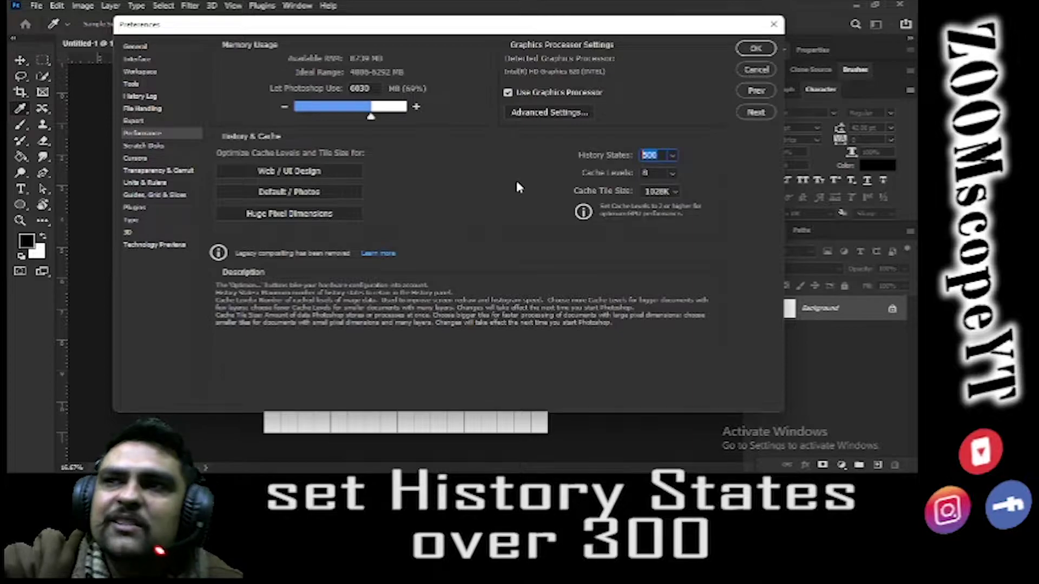
key("Tab")
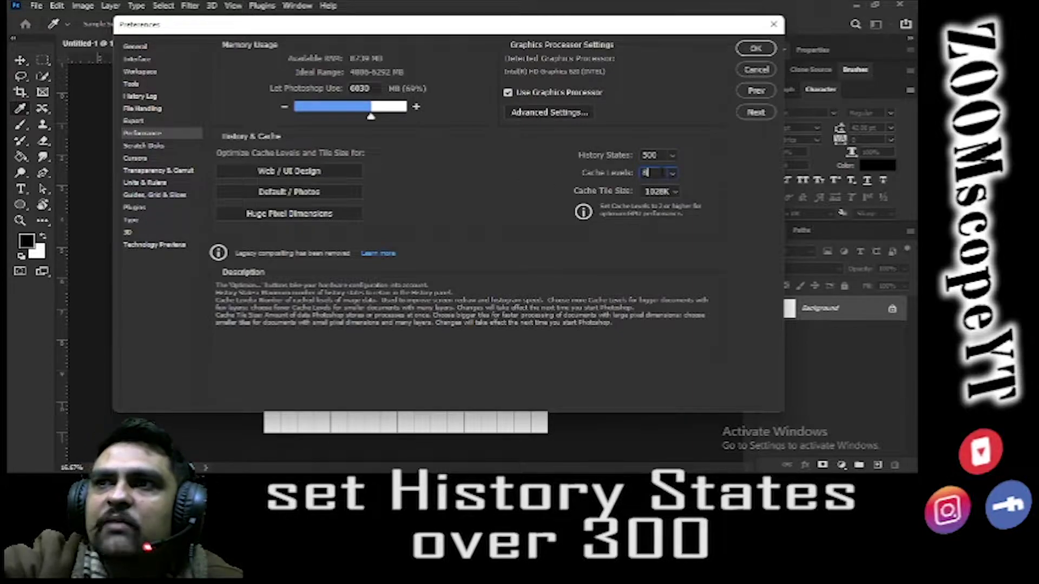
left_click(677, 193)
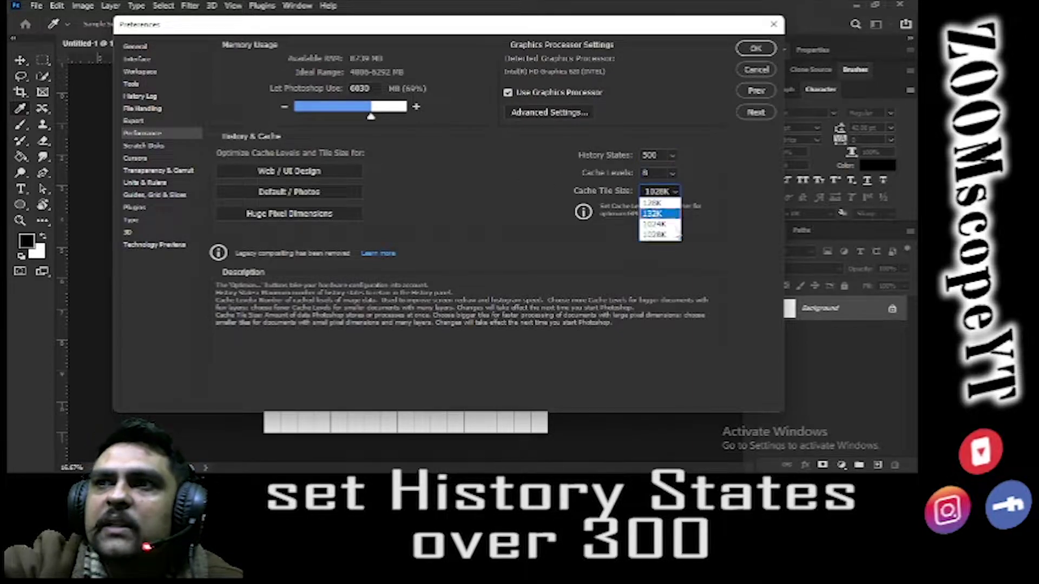
left_click(698, 249)
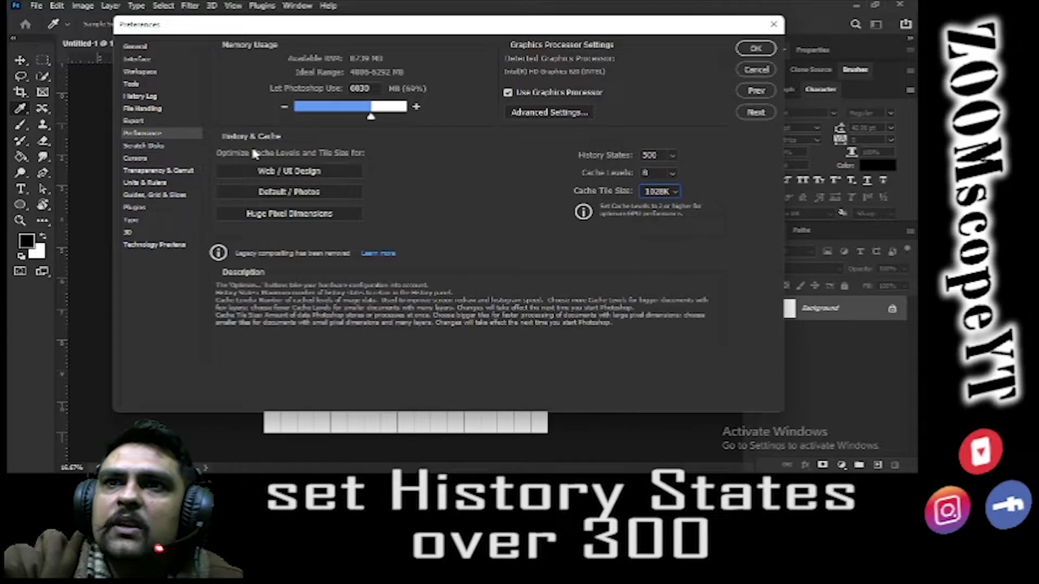
Review the Scratch Disks, Cursors and Transparency & Gamut preferences
left_click(162, 145)
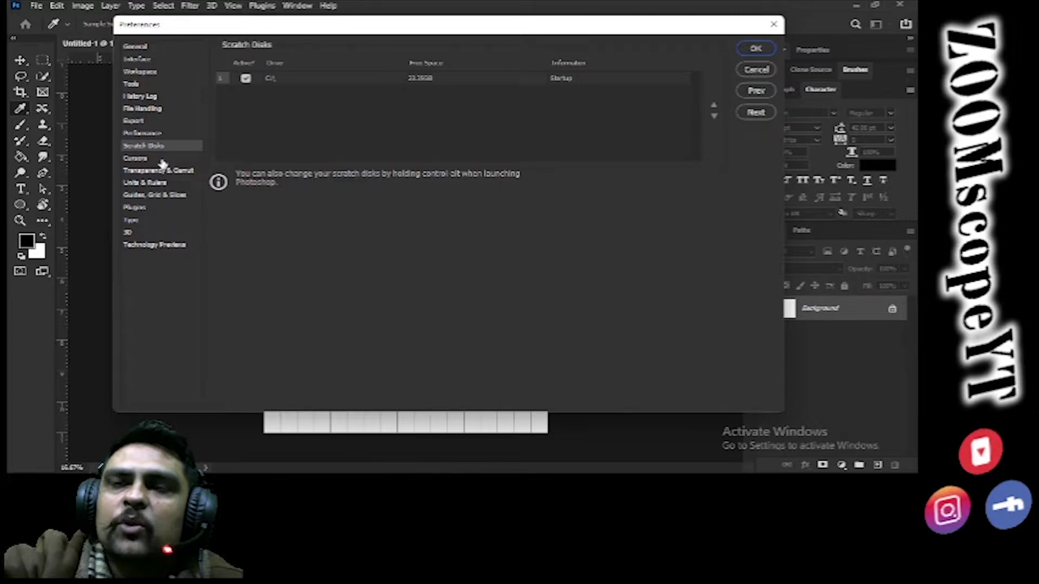
left_click(136, 158)
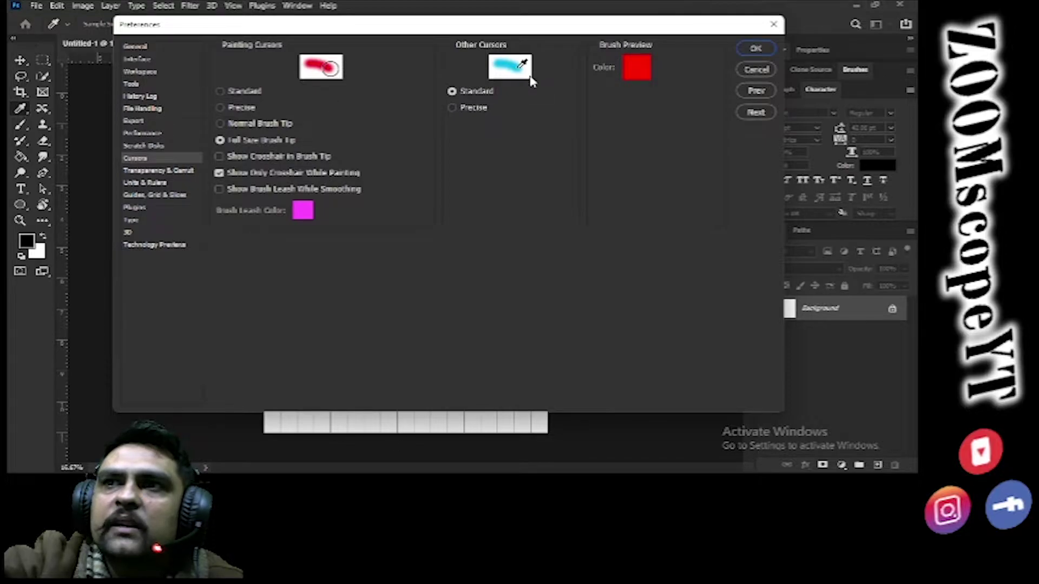
left_click(160, 172)
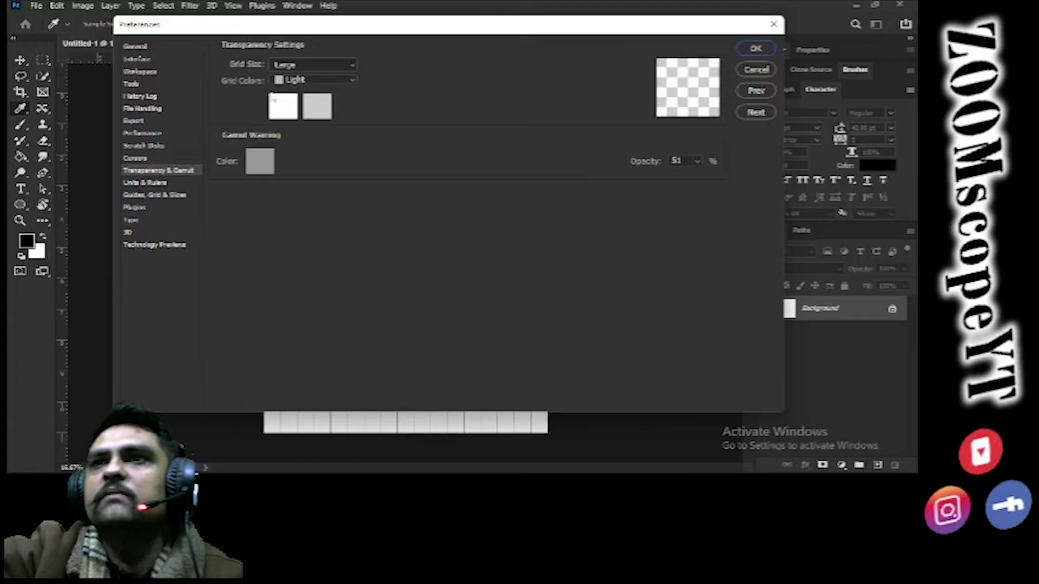
Choose Inches as the ruler unit in the Units & Rulers preferences and check the column width and gutter
left_click(165, 184)
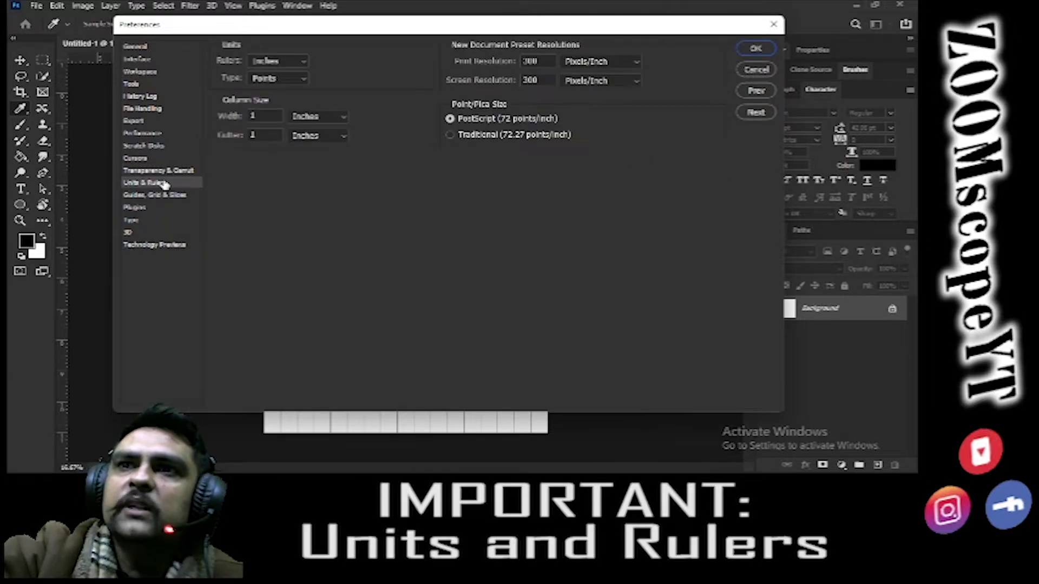
left_click(289, 62)
left_click(279, 62)
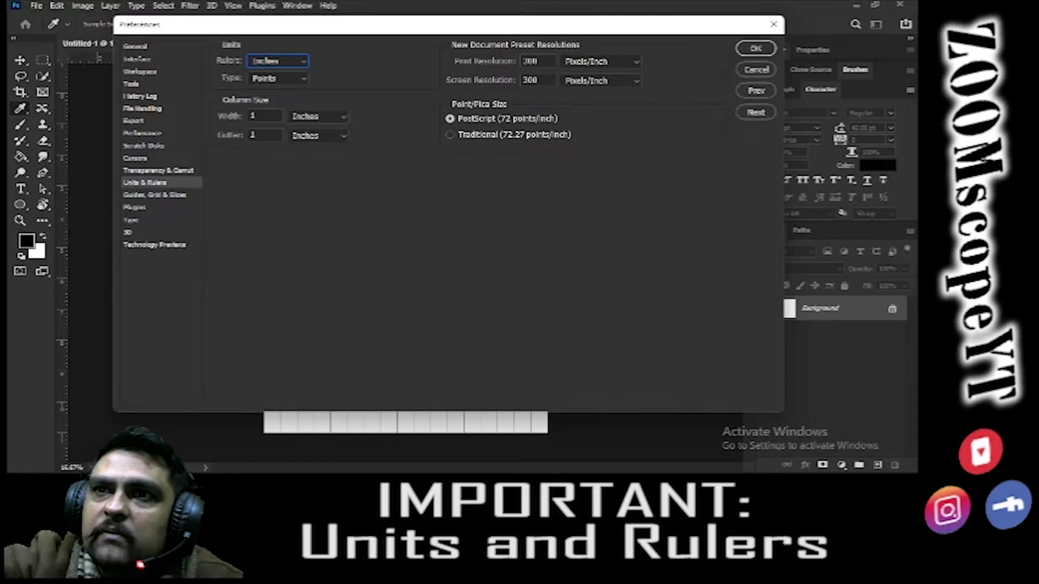
left_click(241, 117)
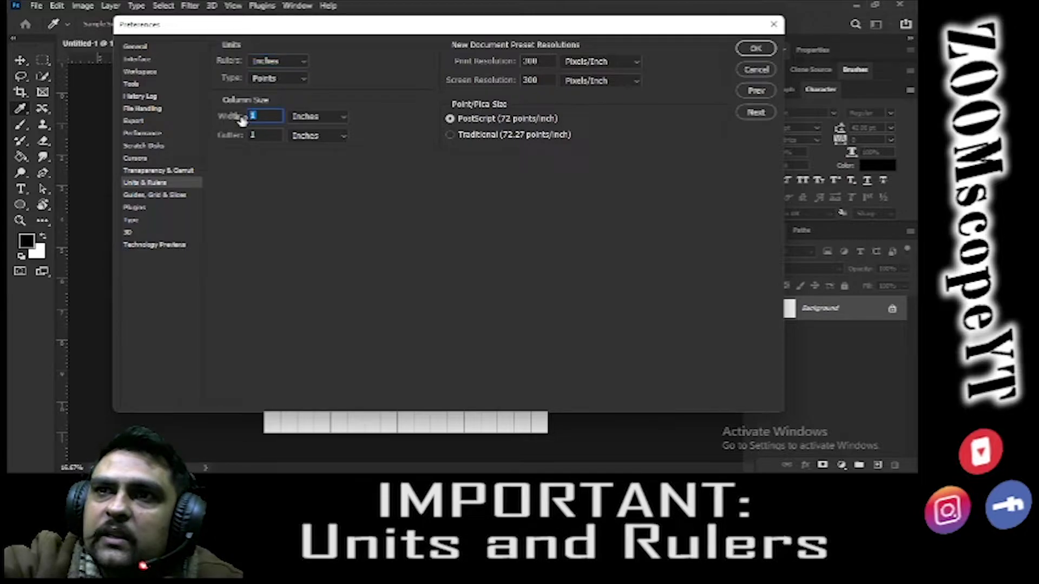
left_click(275, 136)
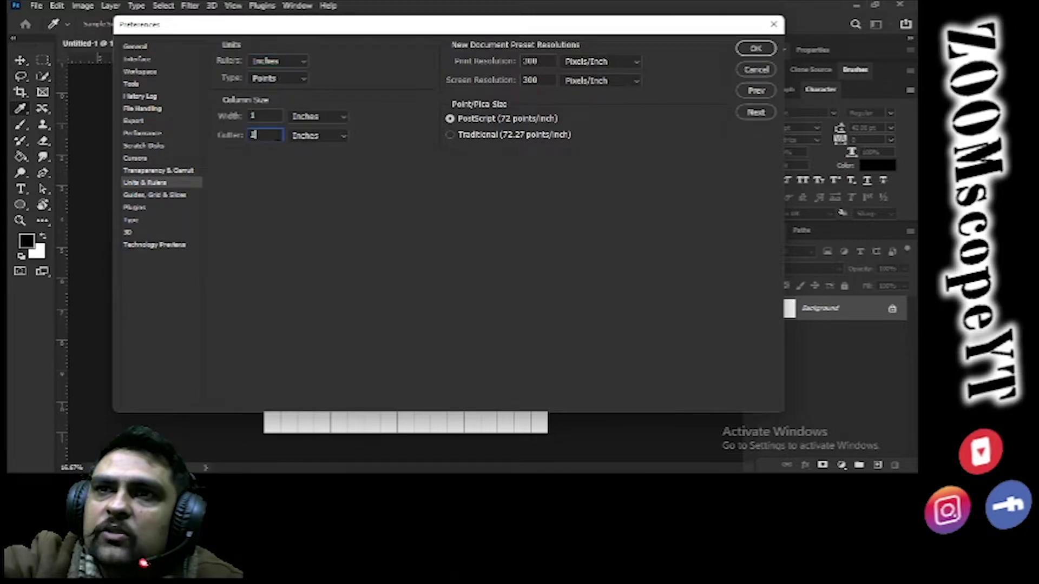
Check the gridline spacing and subdivisions in the Guides, Grid & Slices preferences
left_click(174, 198)
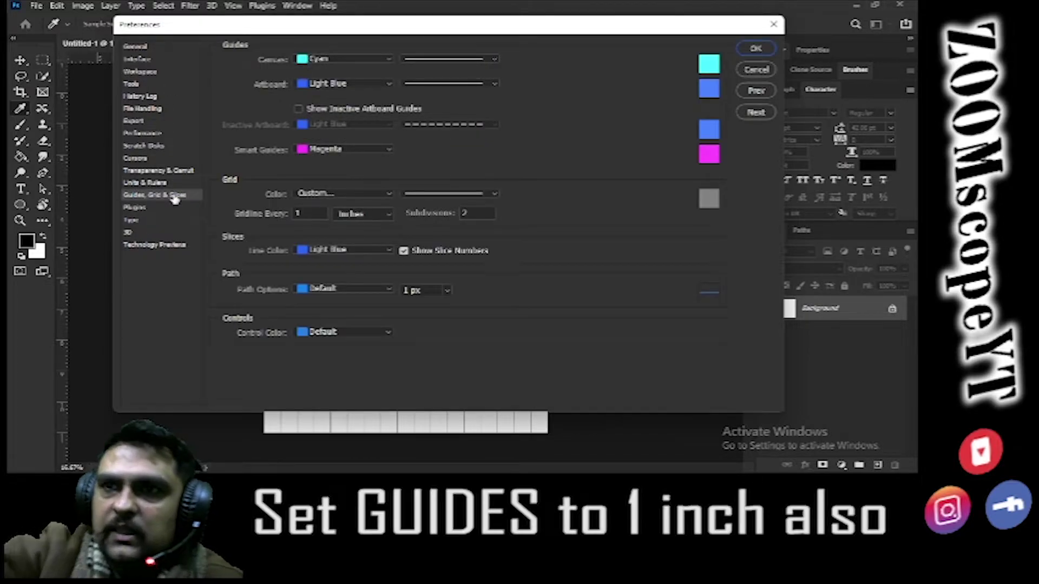
left_click(296, 213)
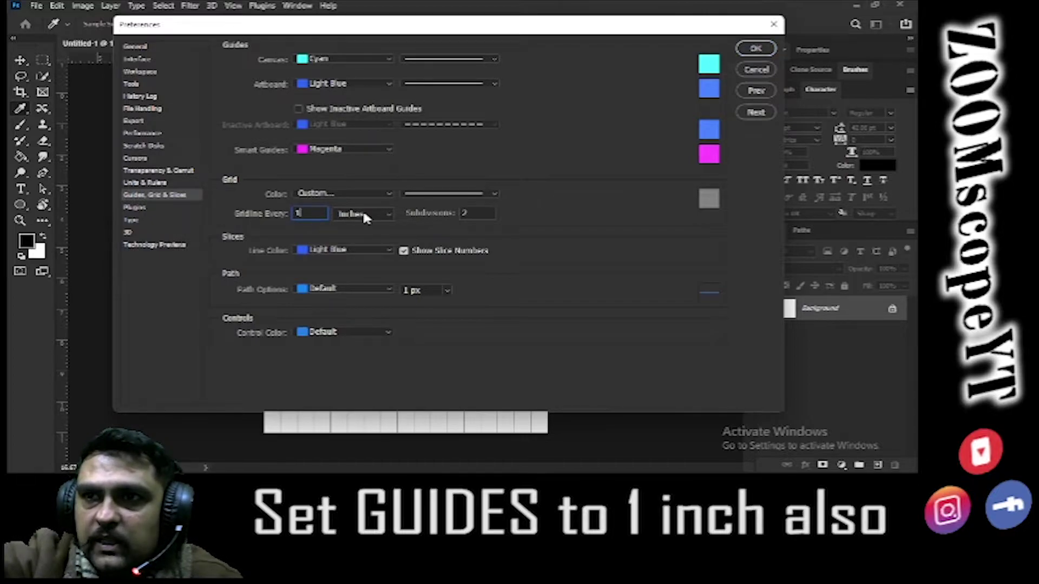
left_click_drag(475, 212, 447, 215)
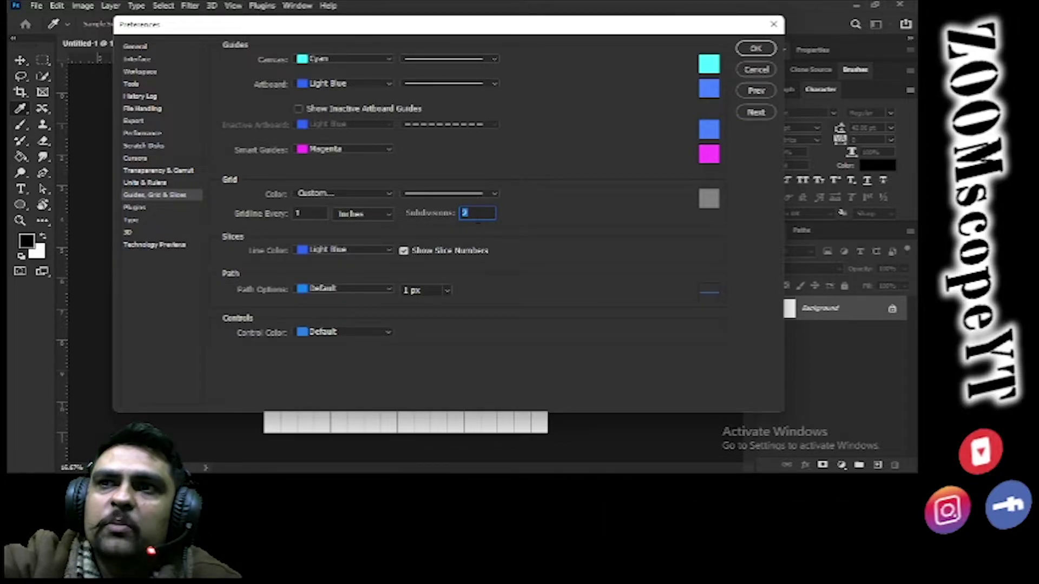
Review the Plugins, Type, 3D and Technology Previews preferences and close the dialog with its settings accepted
left_click(136, 208)
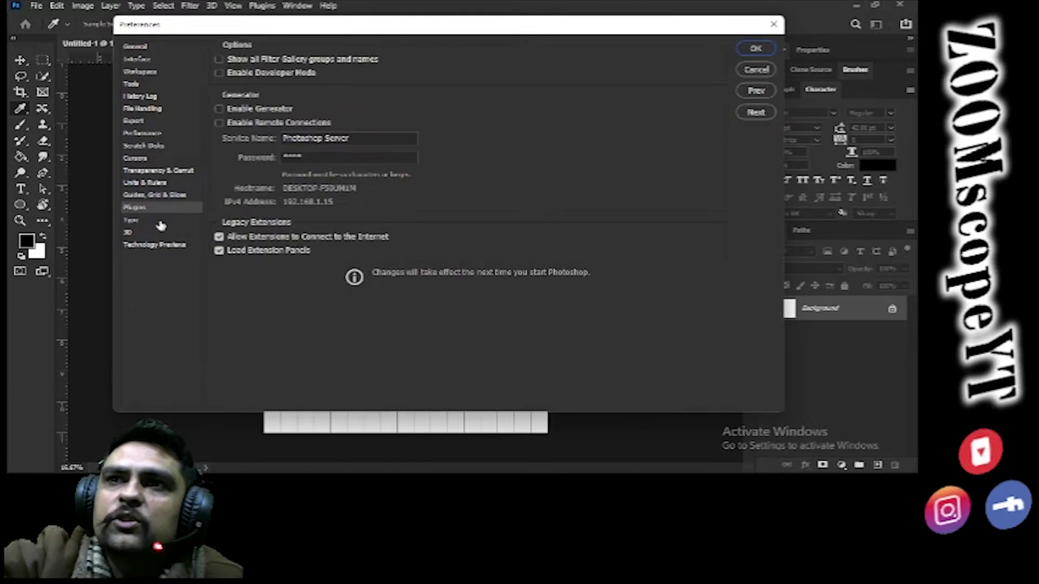
left_click(161, 224)
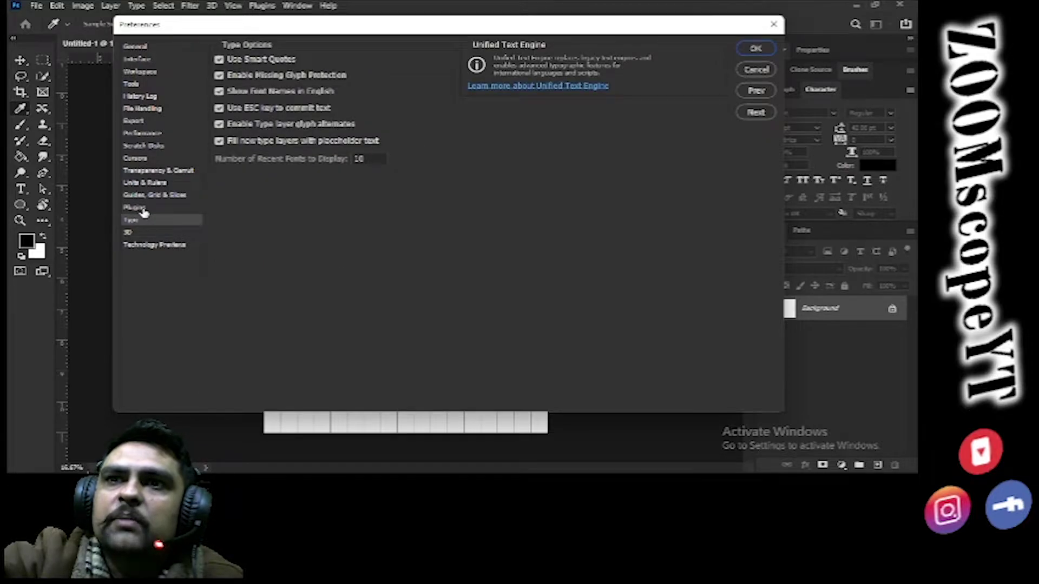
left_click(143, 213)
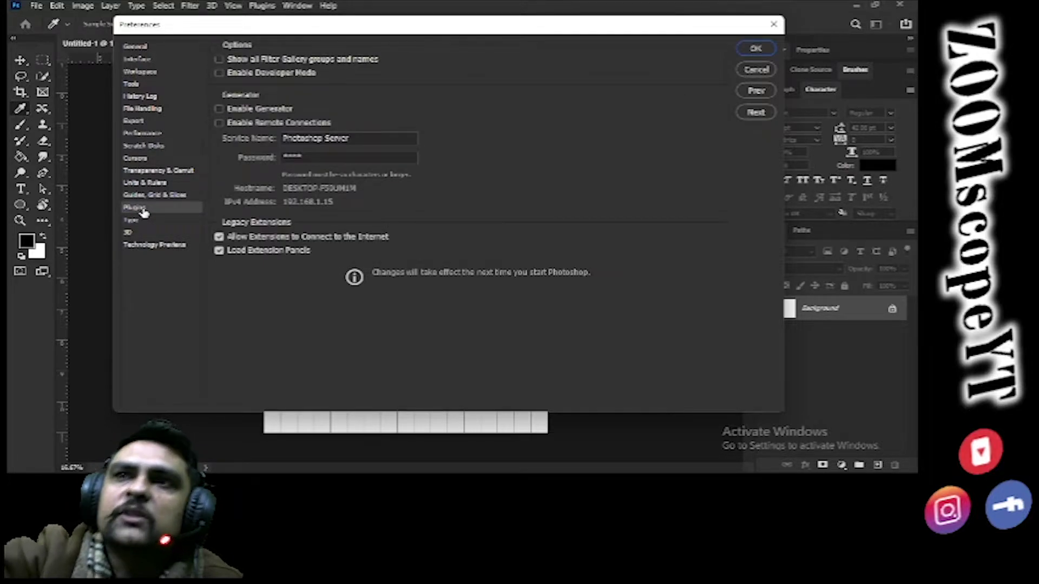
left_click(173, 221)
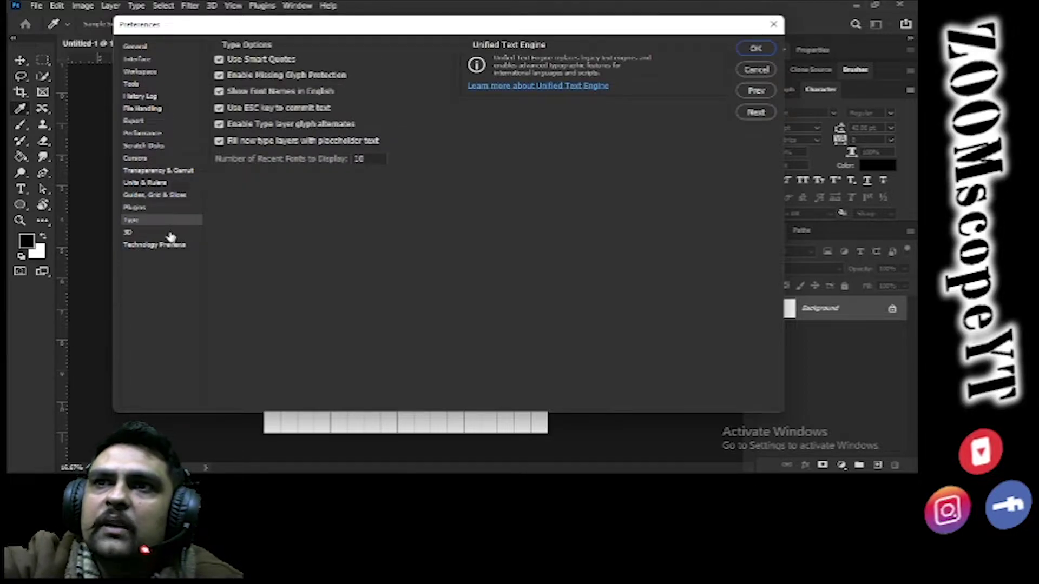
left_click(171, 237)
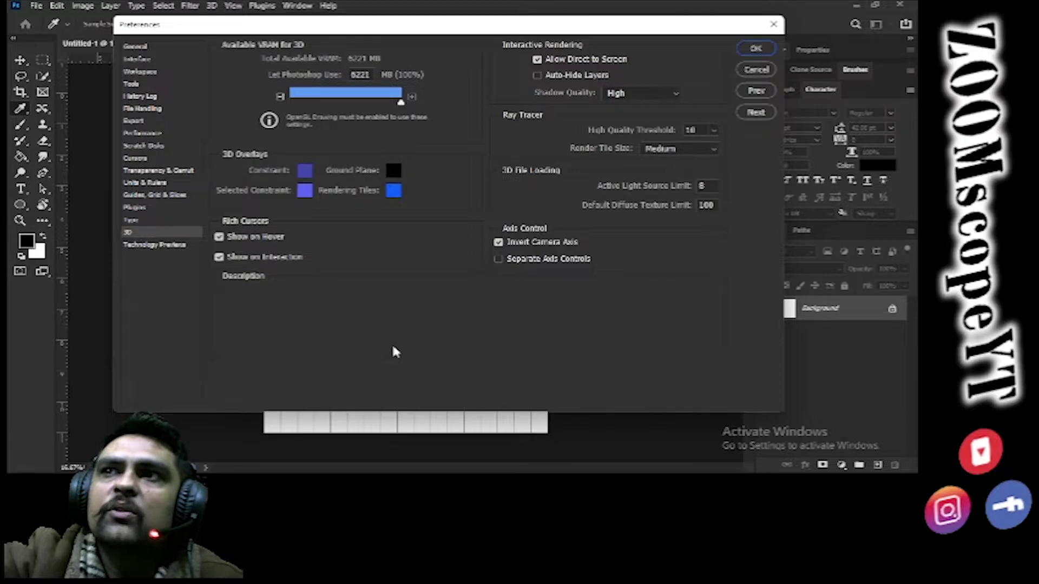
left_click(157, 245)
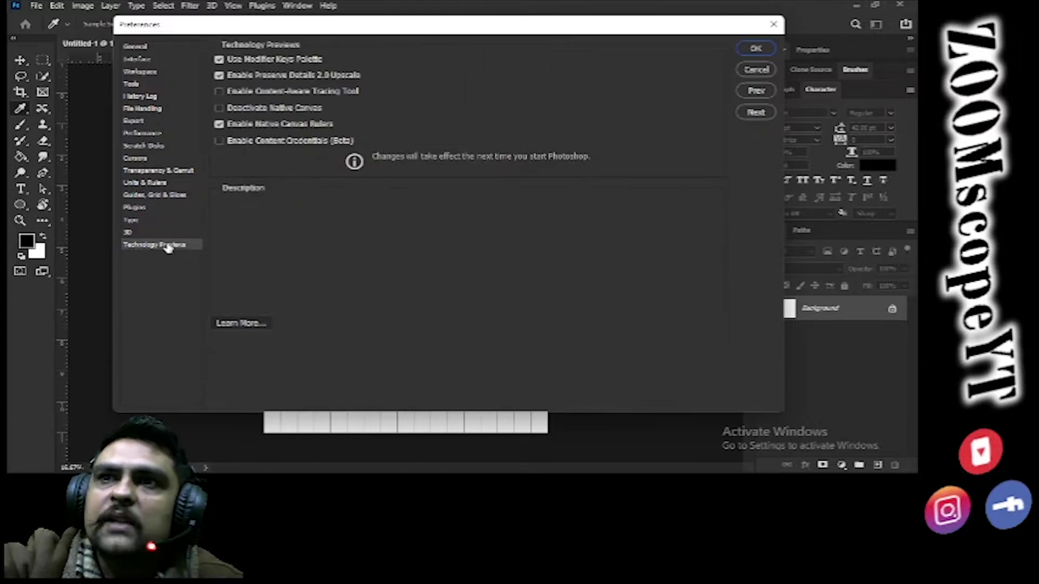
left_click(755, 48)
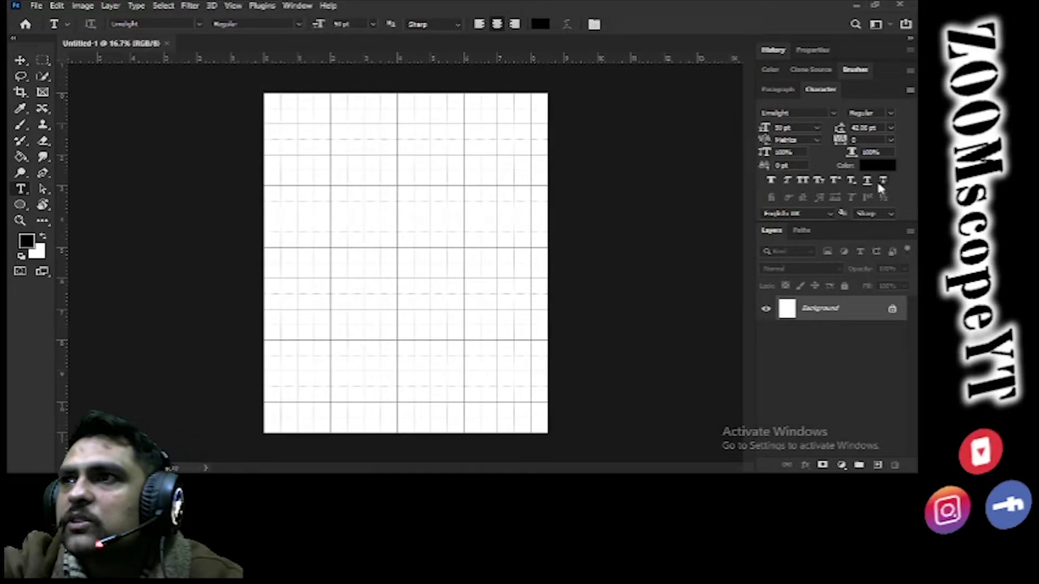
Look at the History and Properties panels and switch the canvas orientation to landscape and back to portrait
left_click(775, 50)
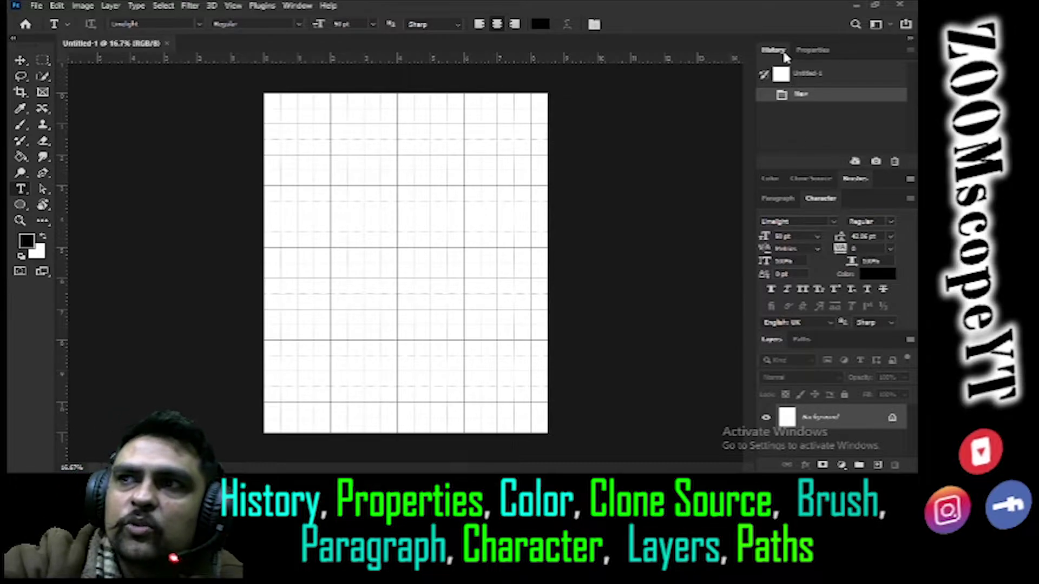
left_click(806, 51)
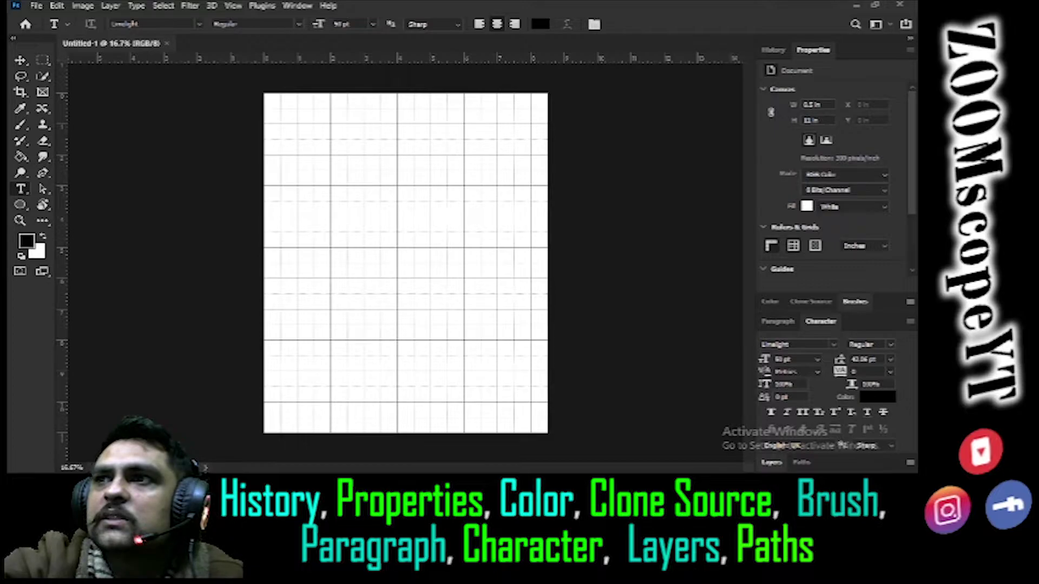
left_click(826, 140)
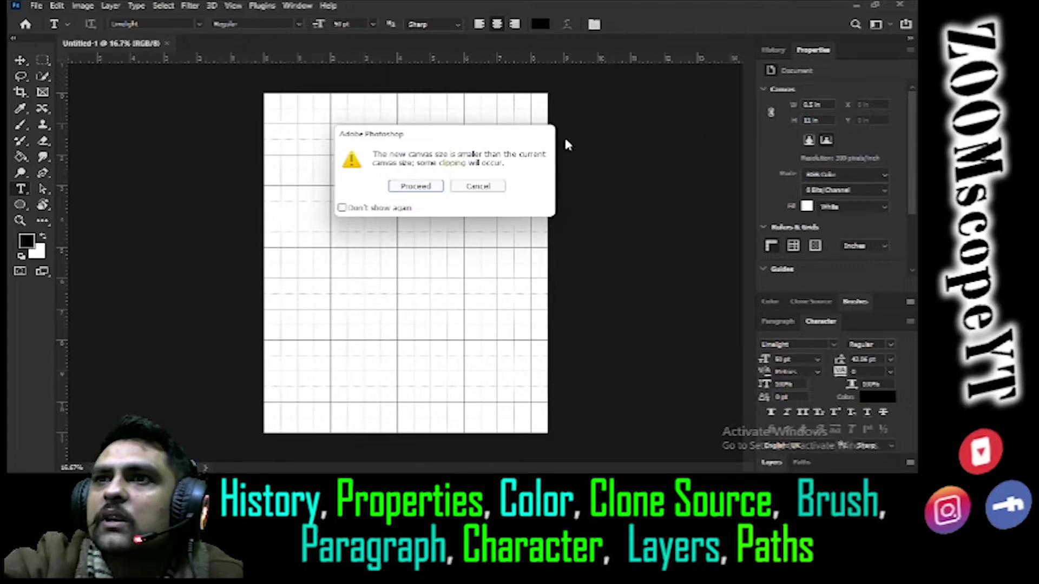
left_click(374, 209)
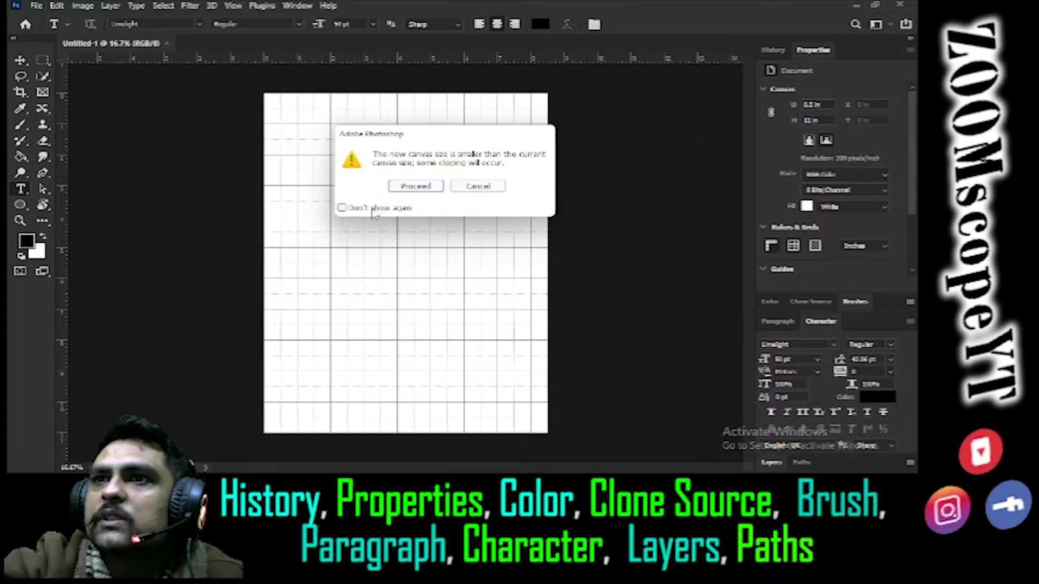
left_click(416, 185)
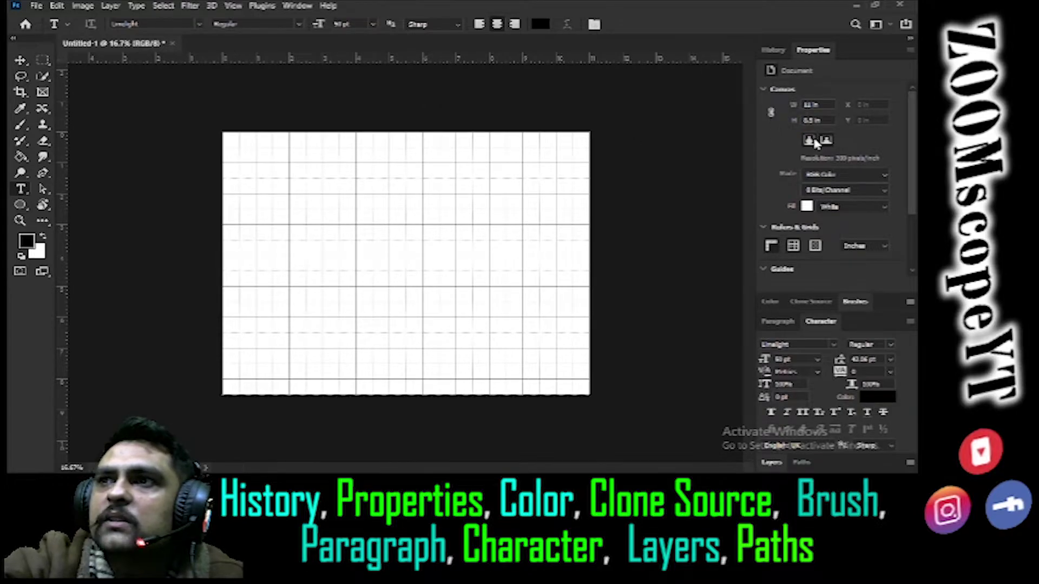
left_click(808, 140)
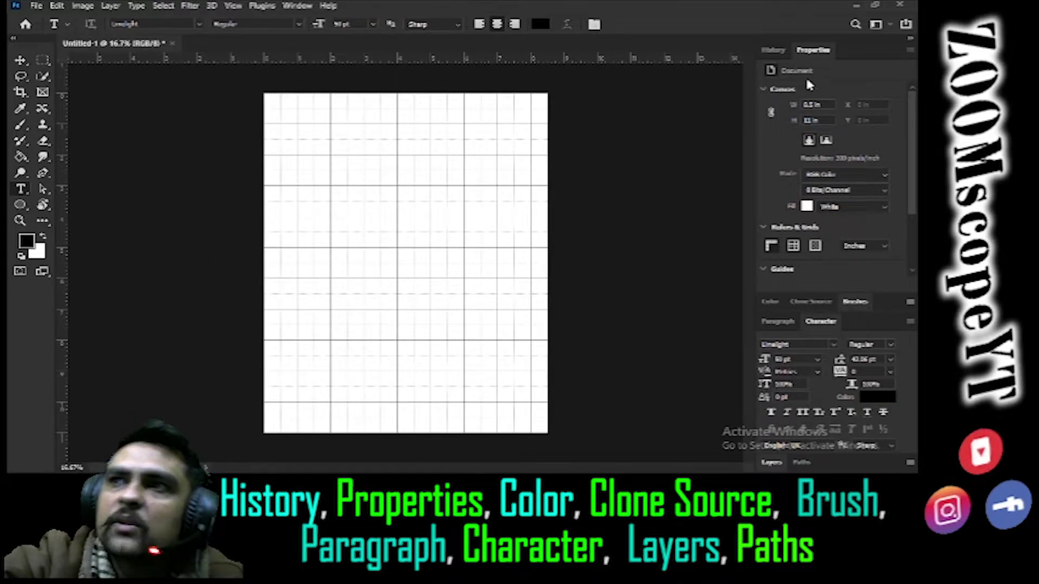
Collapse the Properties panel, expand the Color panel and look through the list of available panels
double_click(810, 54)
double_click(810, 52)
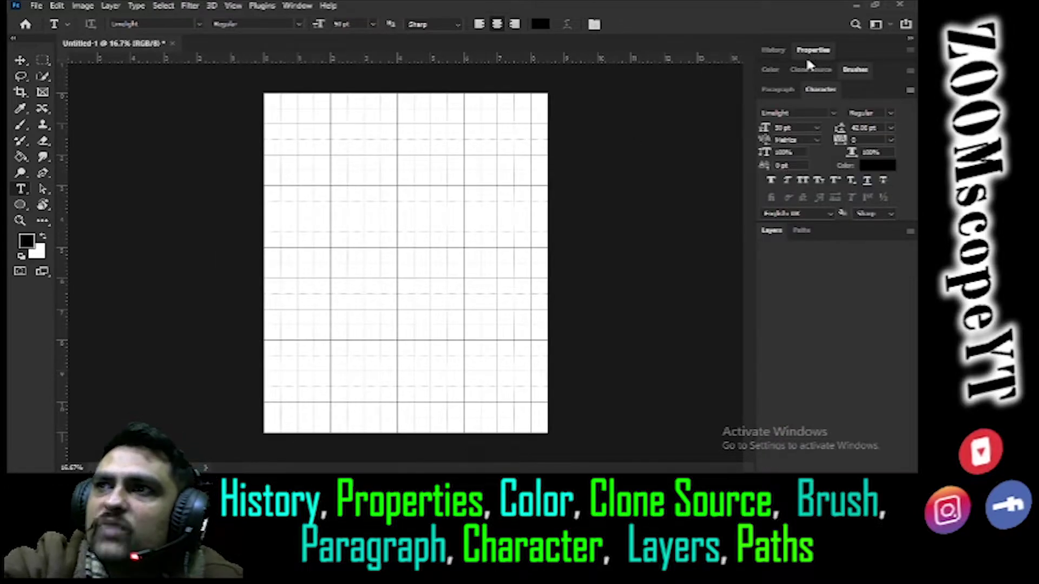
left_click(763, 70)
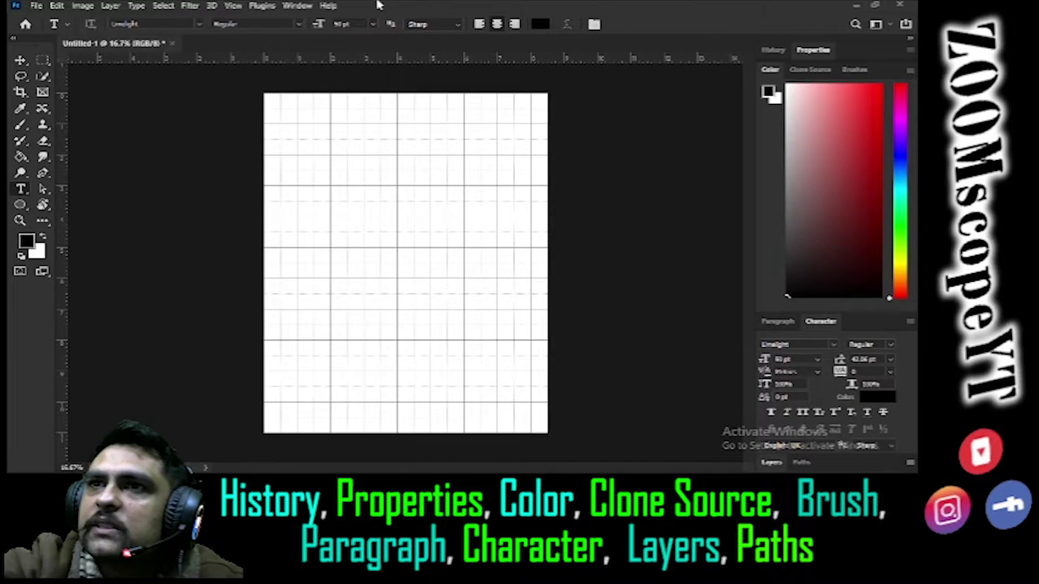
left_click(300, 6)
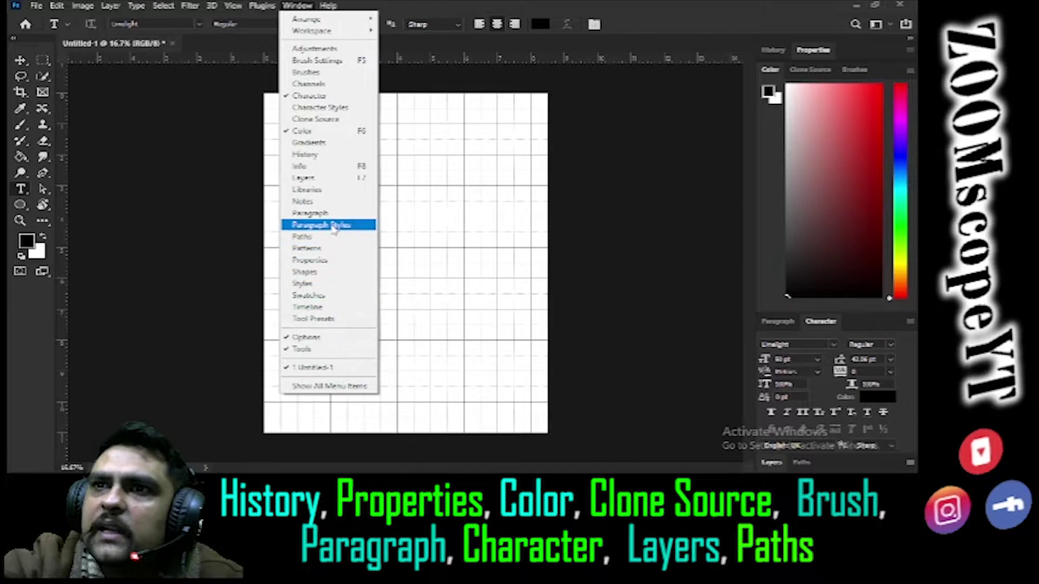
left_click(305, 178)
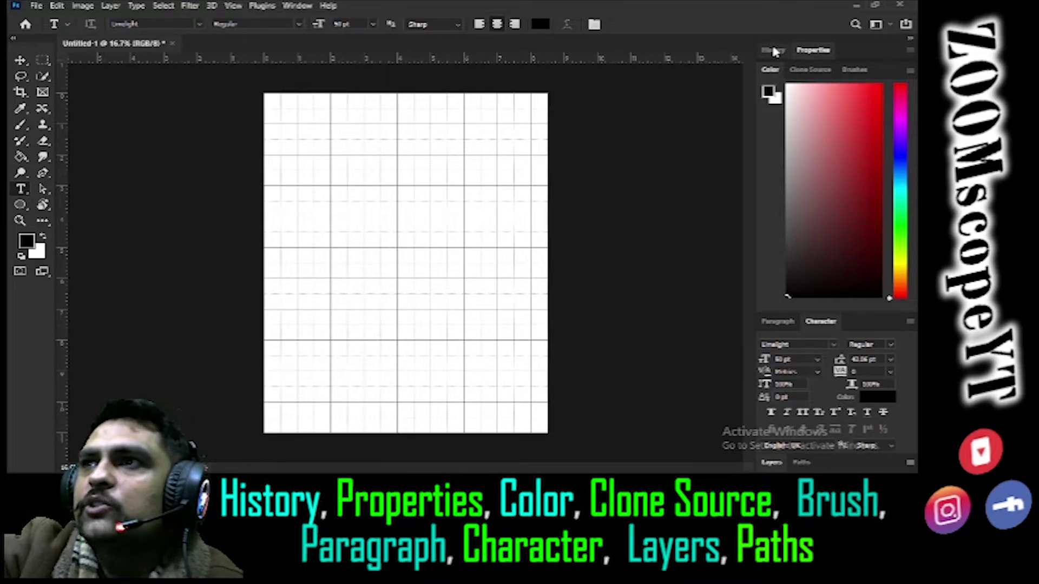
Check the Properties panel once more and collapse the Properties, Color and Character panel groups
left_click(811, 50)
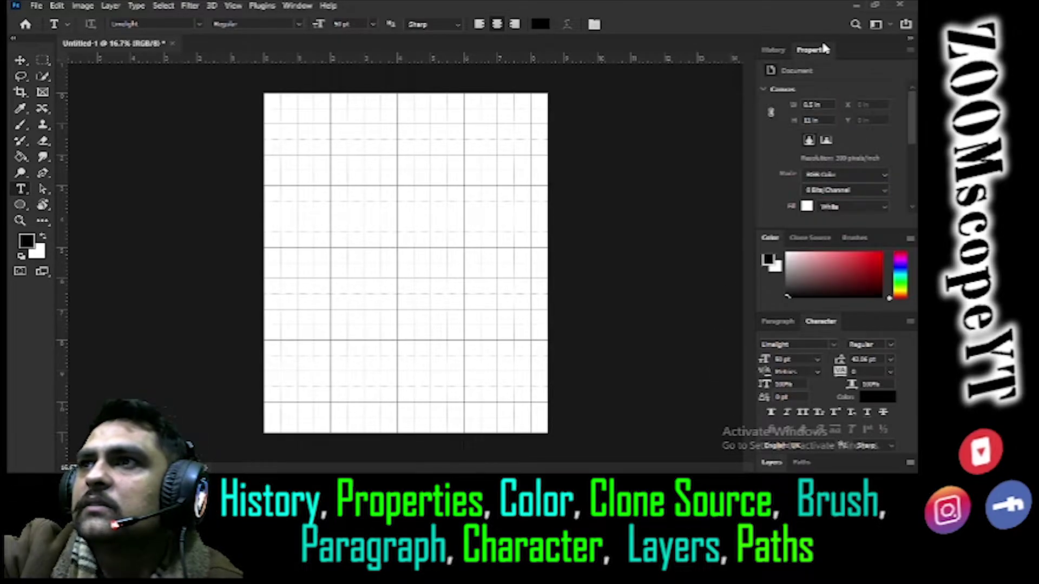
left_click(820, 52)
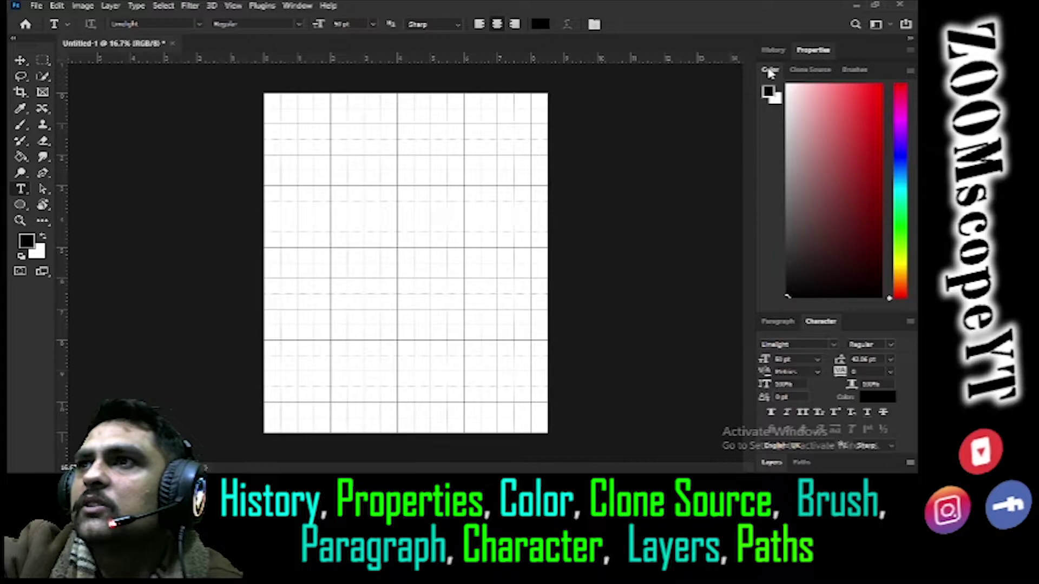
left_click(770, 70)
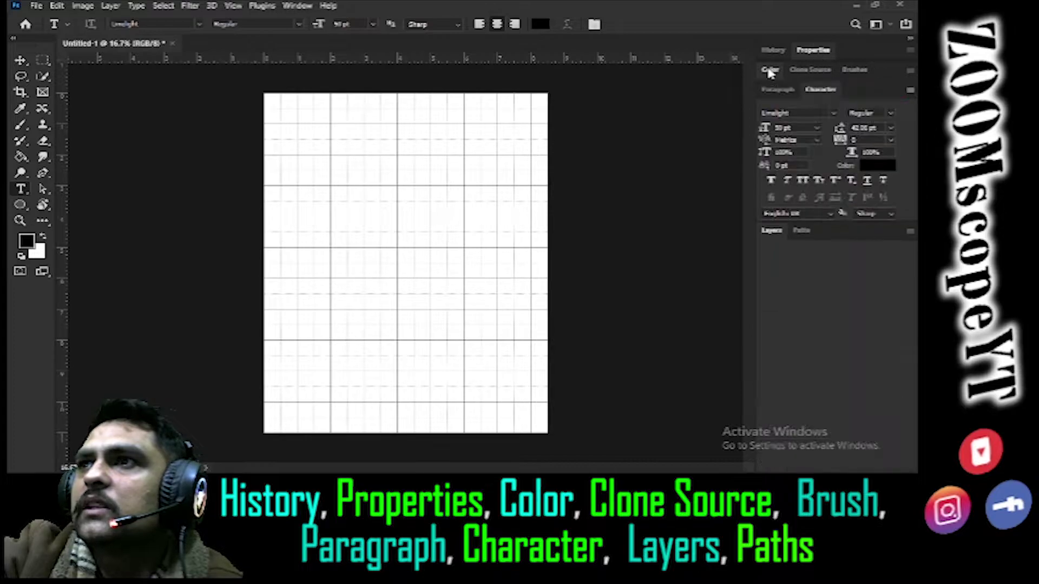
left_click(836, 89)
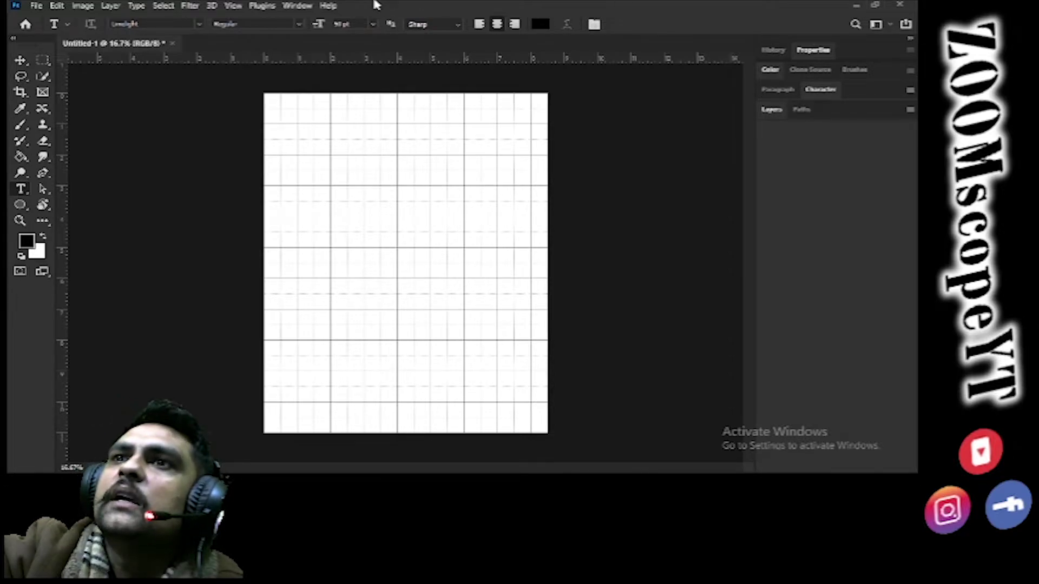
Review the workspace commands, including the one for saving a new workspace
left_click(298, 6)
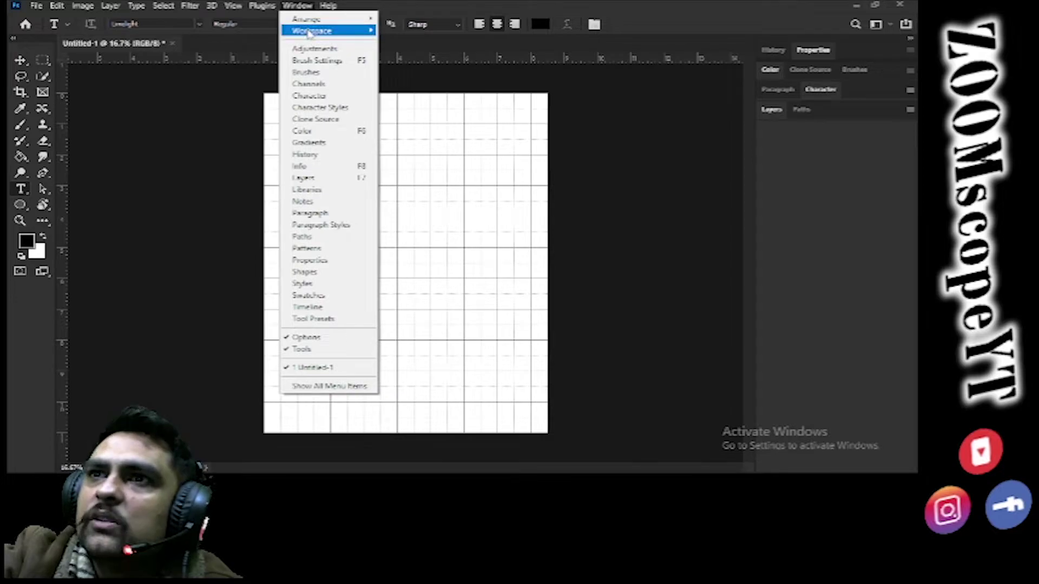
mouse_move(311, 32)
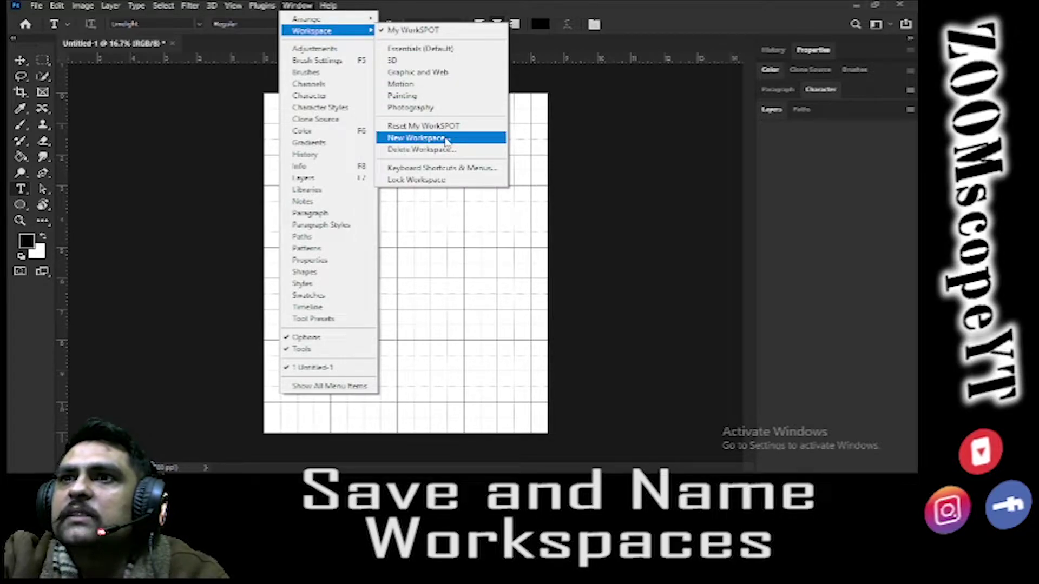
left_click(303, 11)
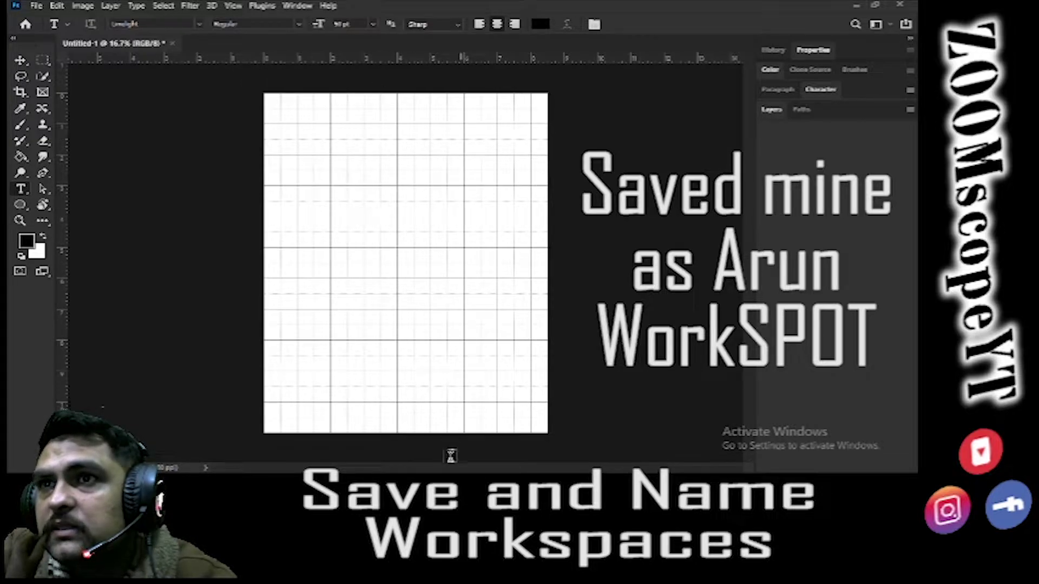
Hide the extras, including the grid, and hide the rulers around the document
left_click(233, 5)
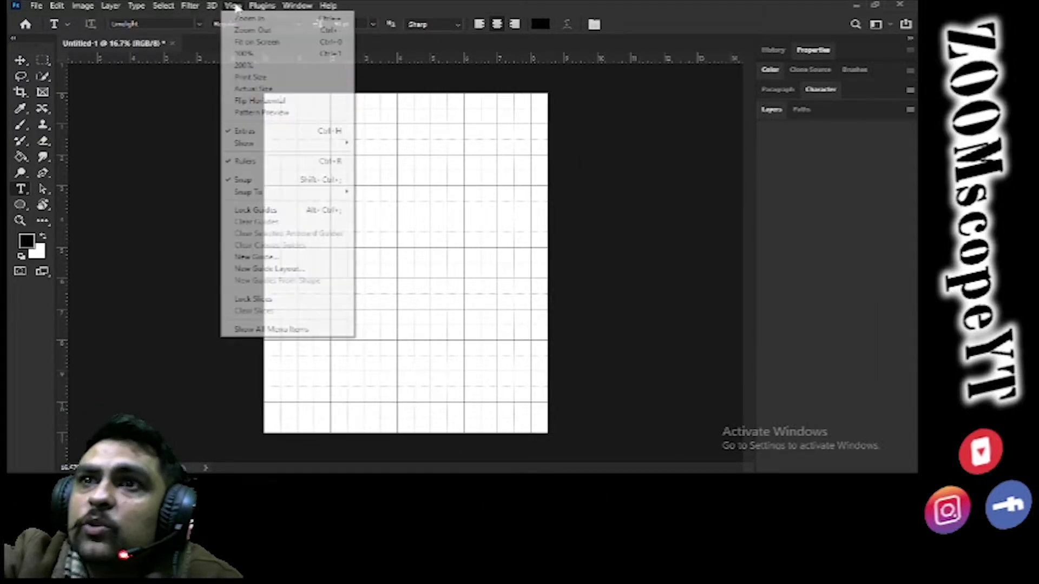
left_click(283, 132)
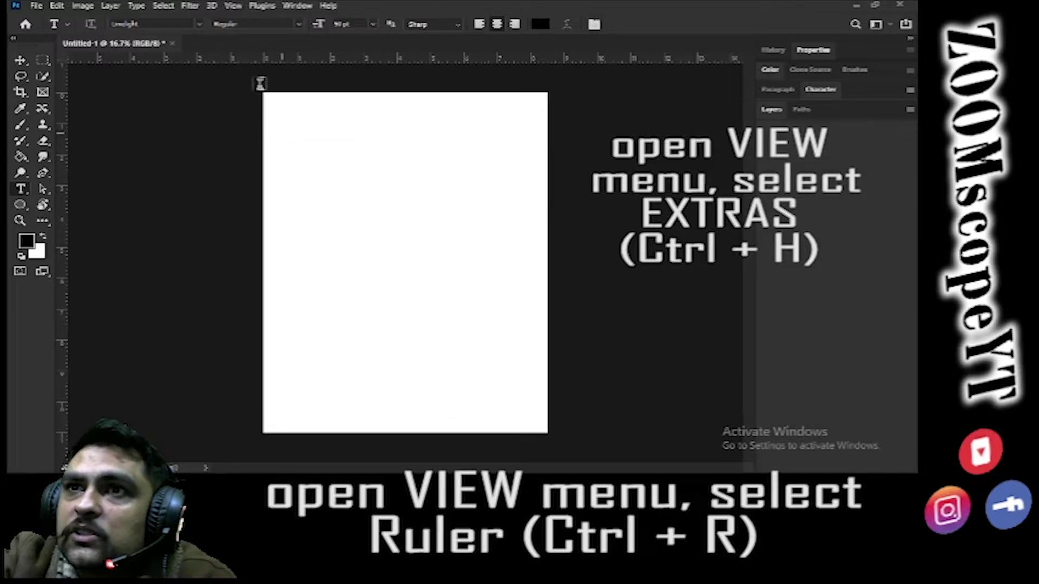
left_click(233, 5)
left_click(277, 162)
Show the extras with the grid and the rulers again
left_click(233, 5)
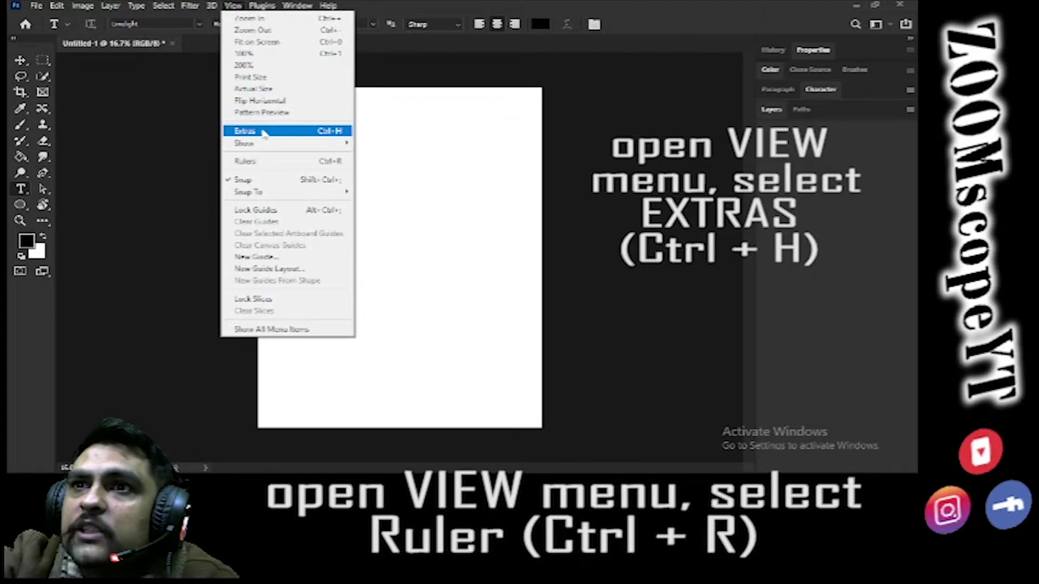
left_click(333, 131)
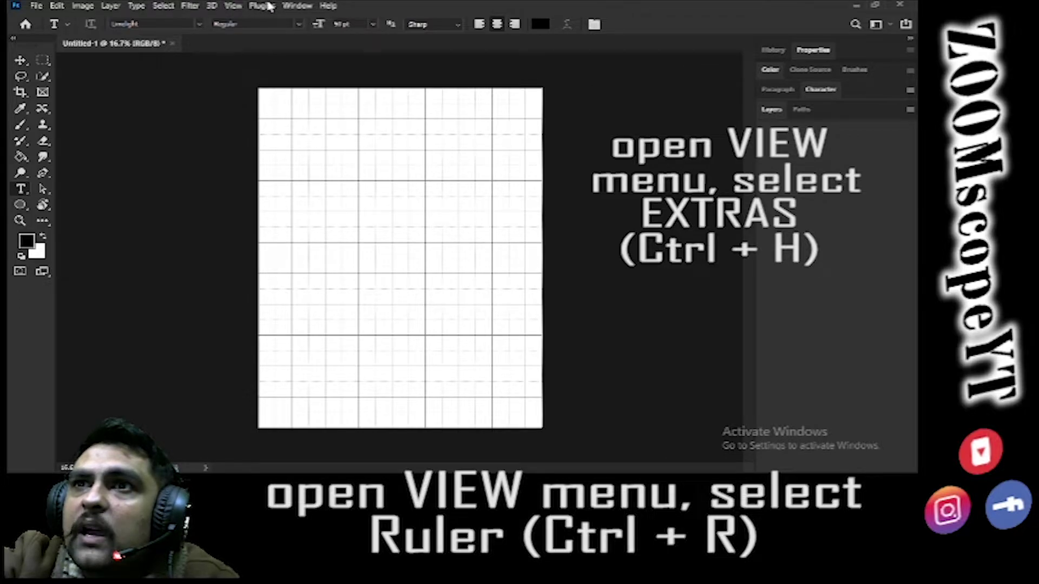
left_click(233, 5)
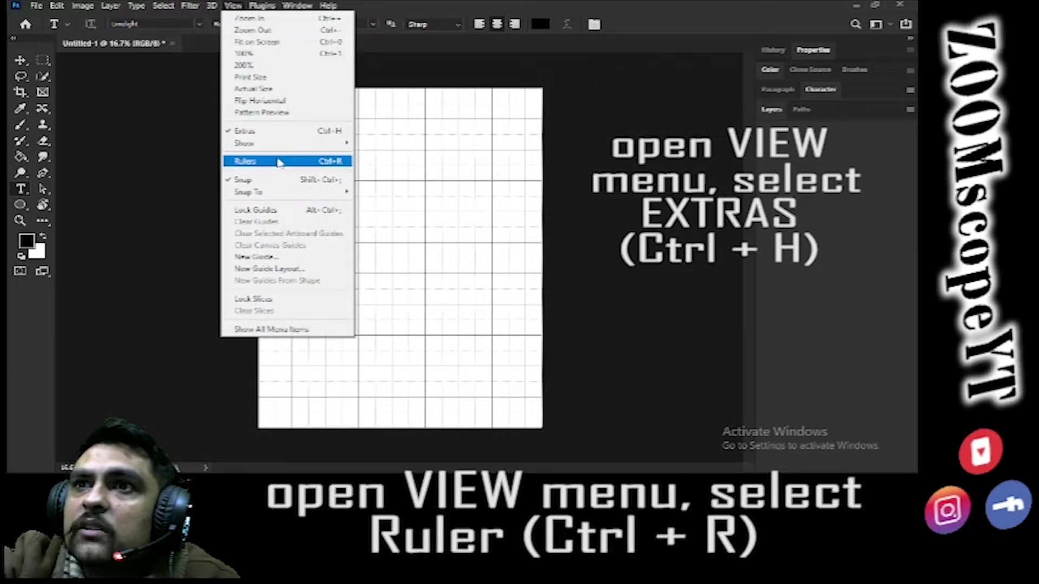
left_click(233, 162)
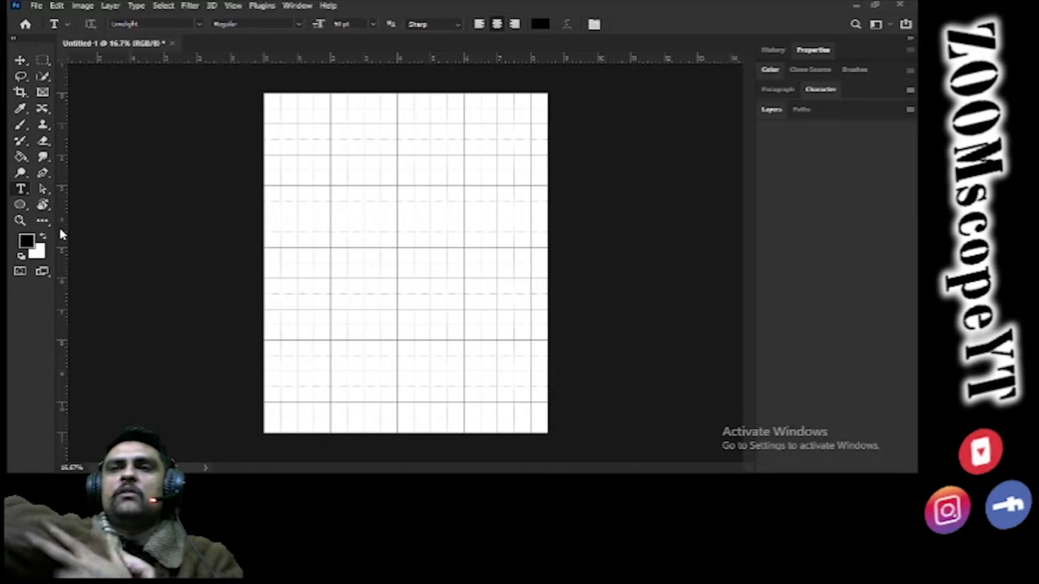
Place vertical guides at about 1 and 8 inches and horizontal guides at about 3 and 6 inches on the page
left_click_drag(61, 234, 293, 214)
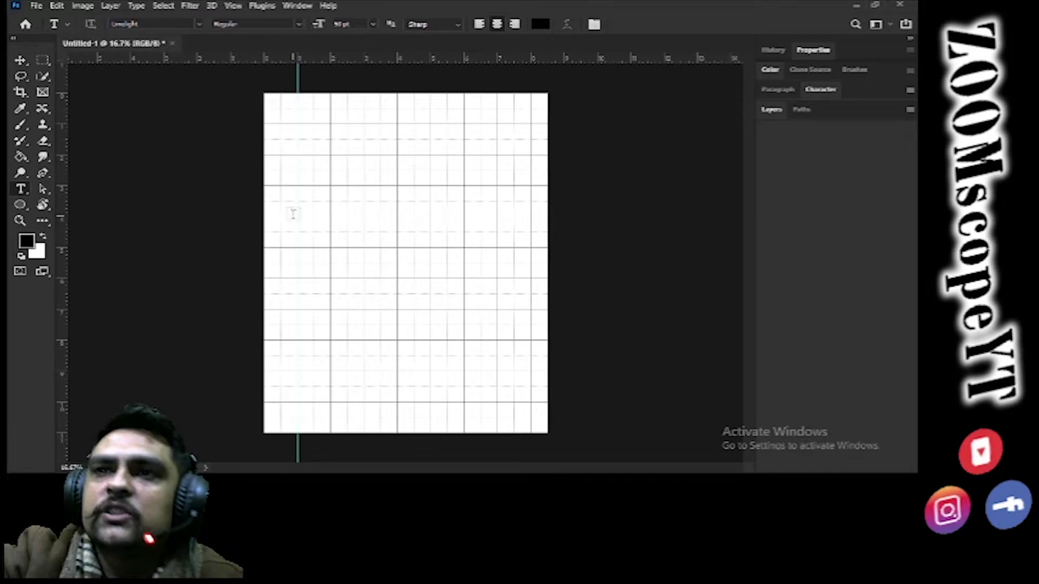
left_click_drag(61, 103, 529, 266)
left_click_drag(385, 54, 373, 185)
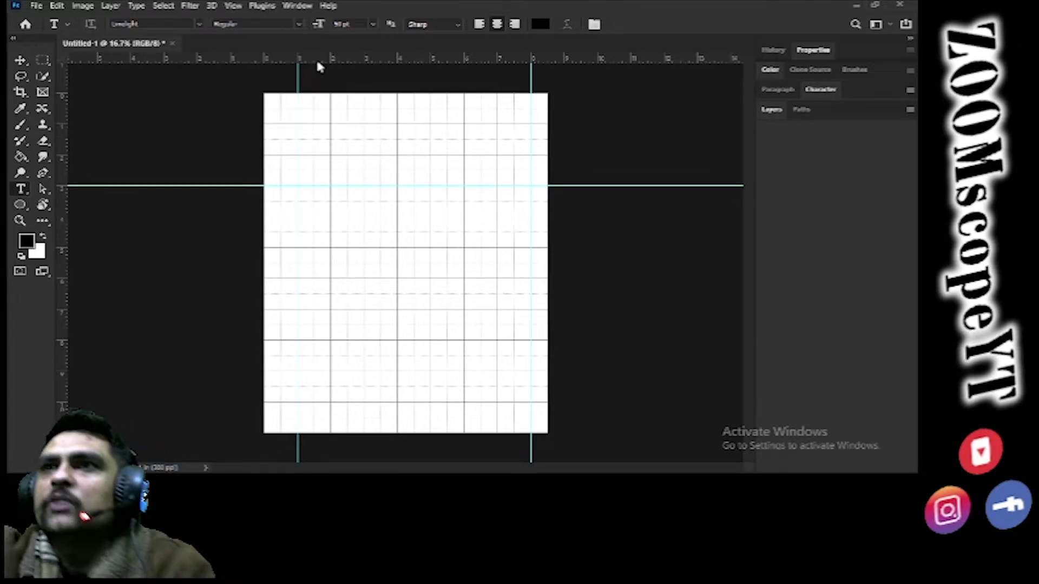
left_click_drag(319, 63, 337, 274)
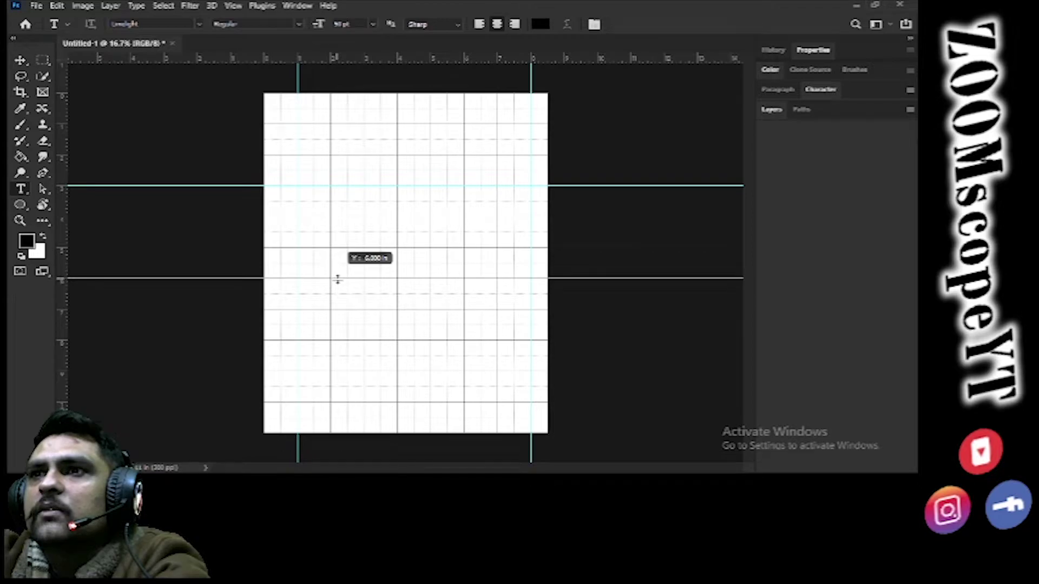
left_click_drag(338, 279, 338, 278)
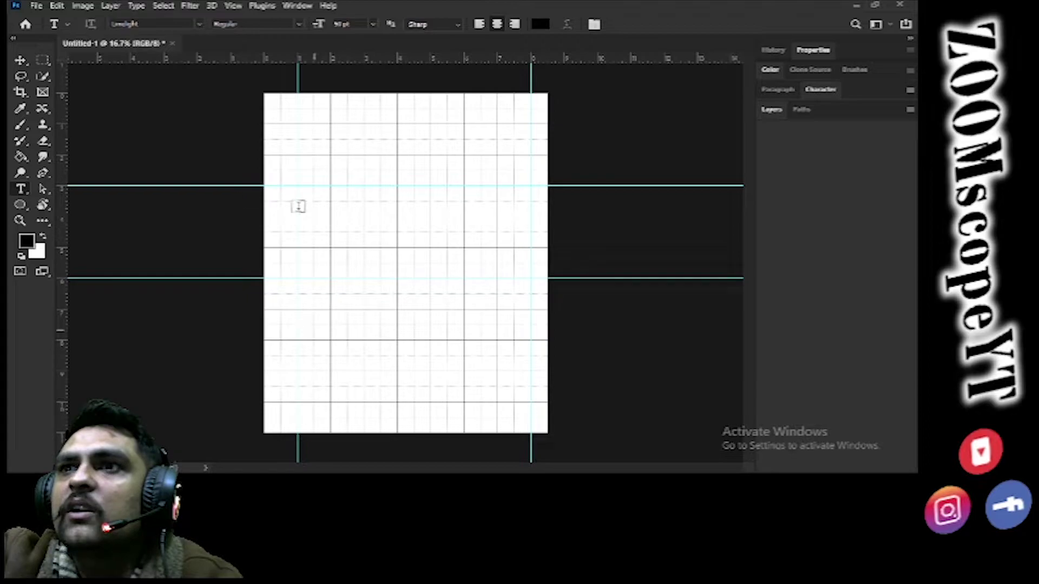
Hide the grid on the page while keeping the guides shown, and review the remaining options for visible extras
left_click(233, 5)
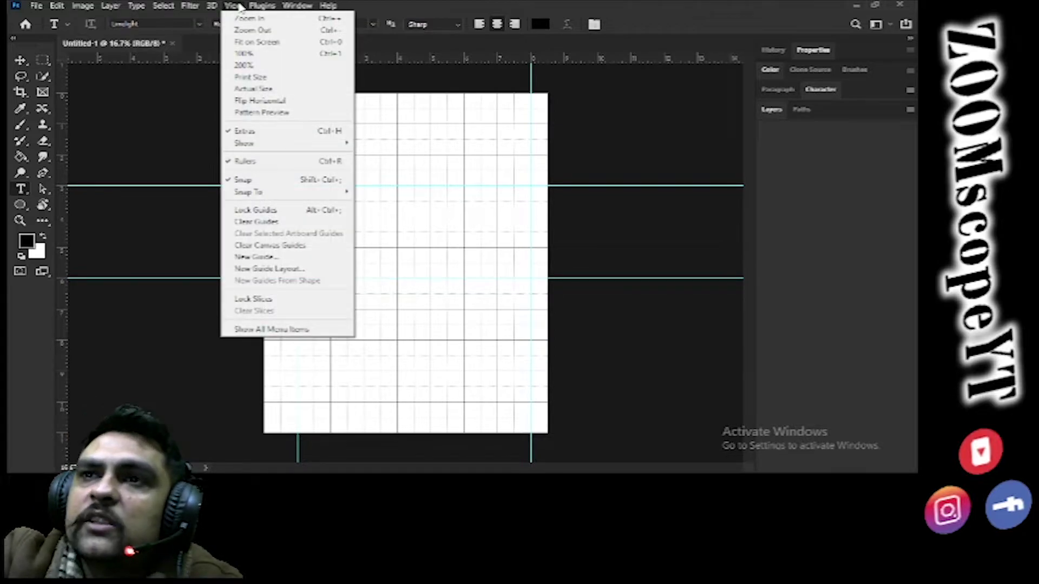
mouse_move(289, 147)
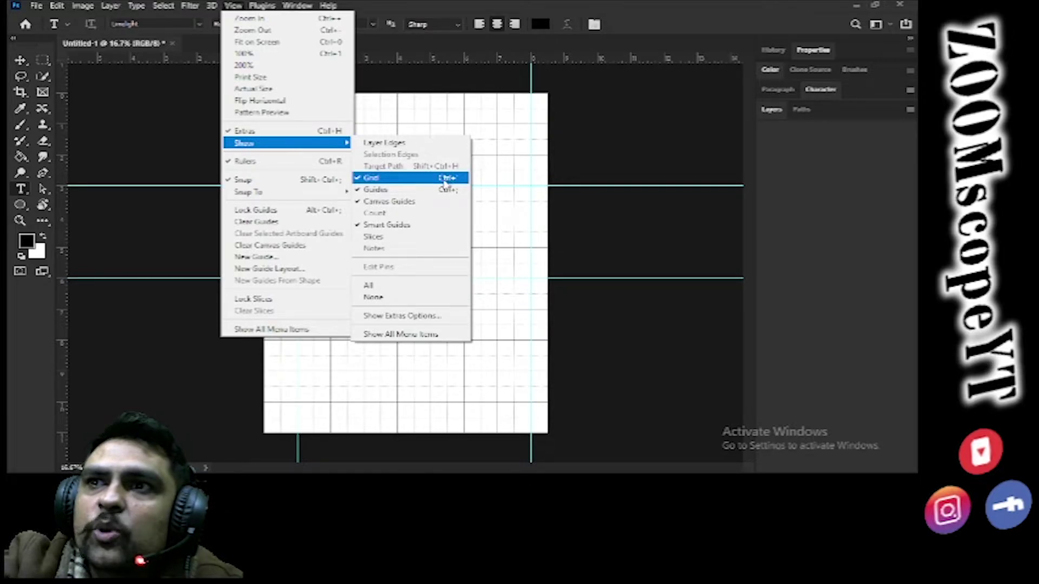
left_click(458, 182)
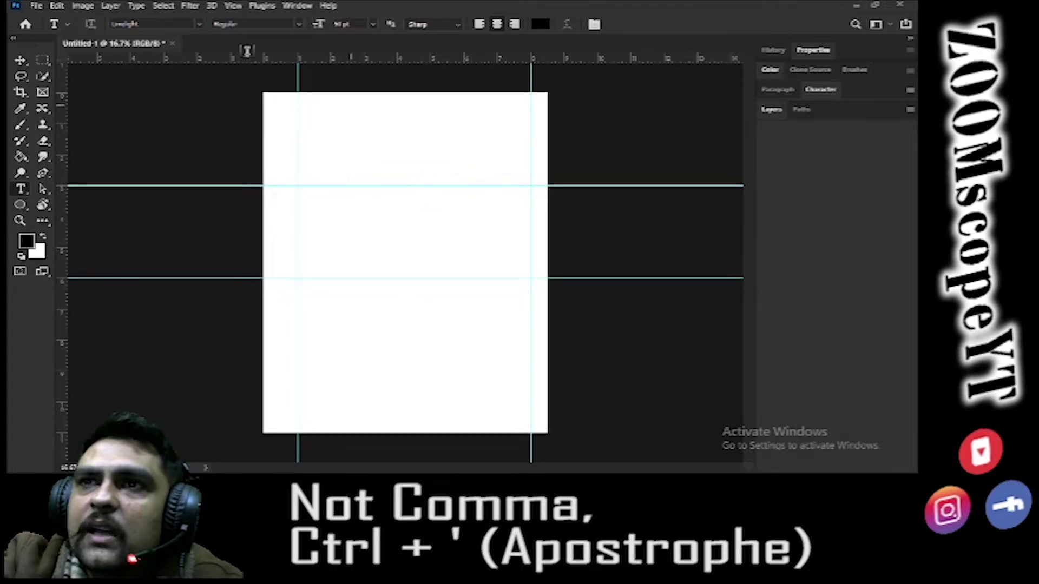
left_click(233, 5)
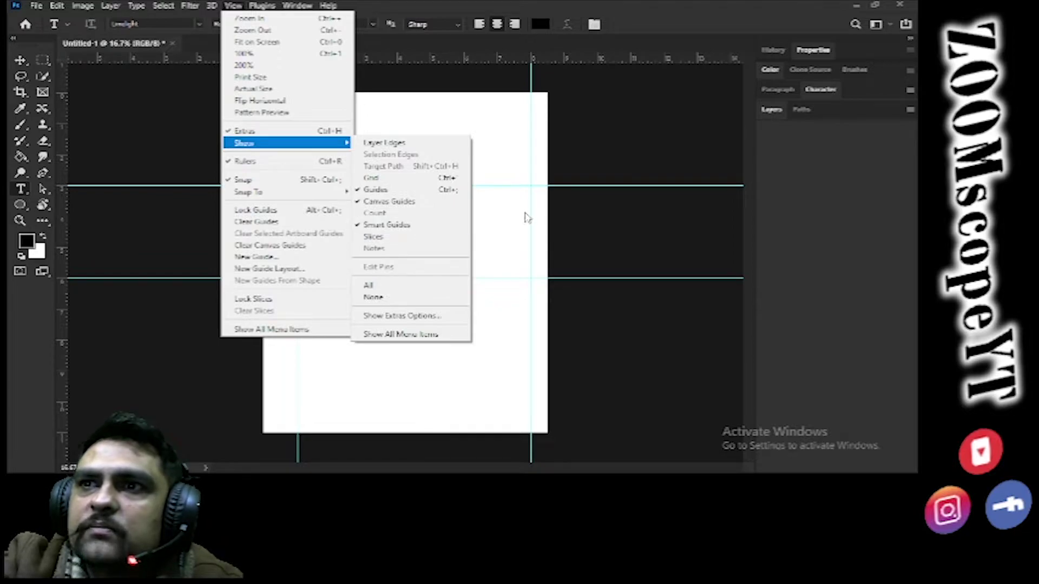
left_click(583, 210)
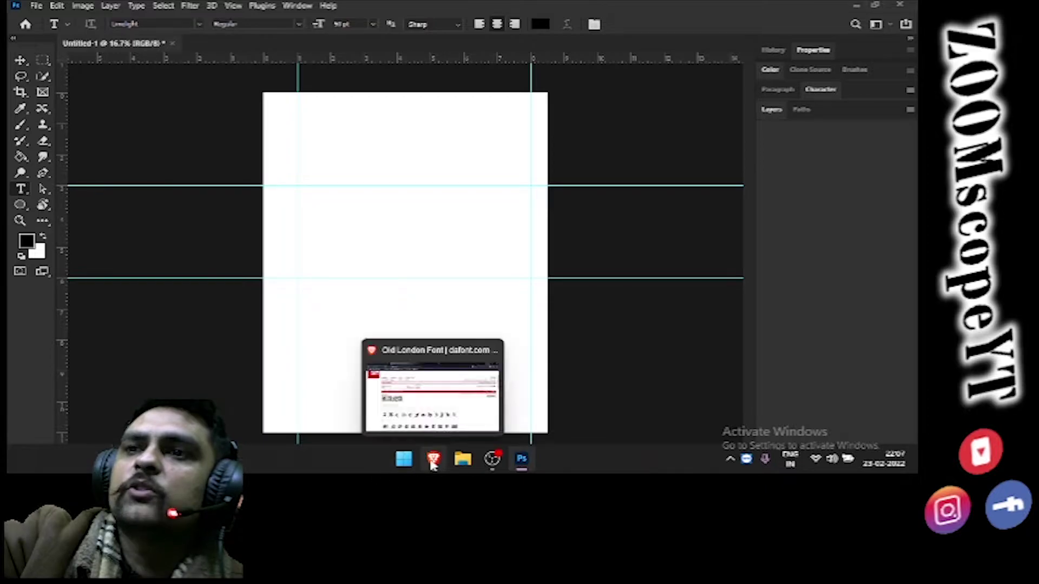
Switch to the Brave browser, open the dafont.com home page and close the unused Nature Tab
left_click(433, 459)
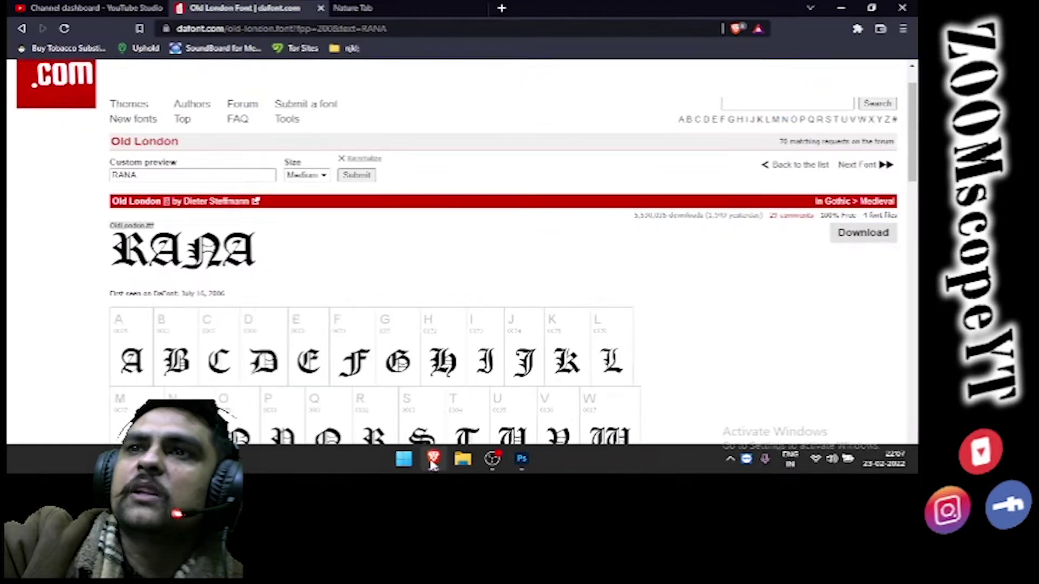
left_click(22, 28)
left_click(208, 29)
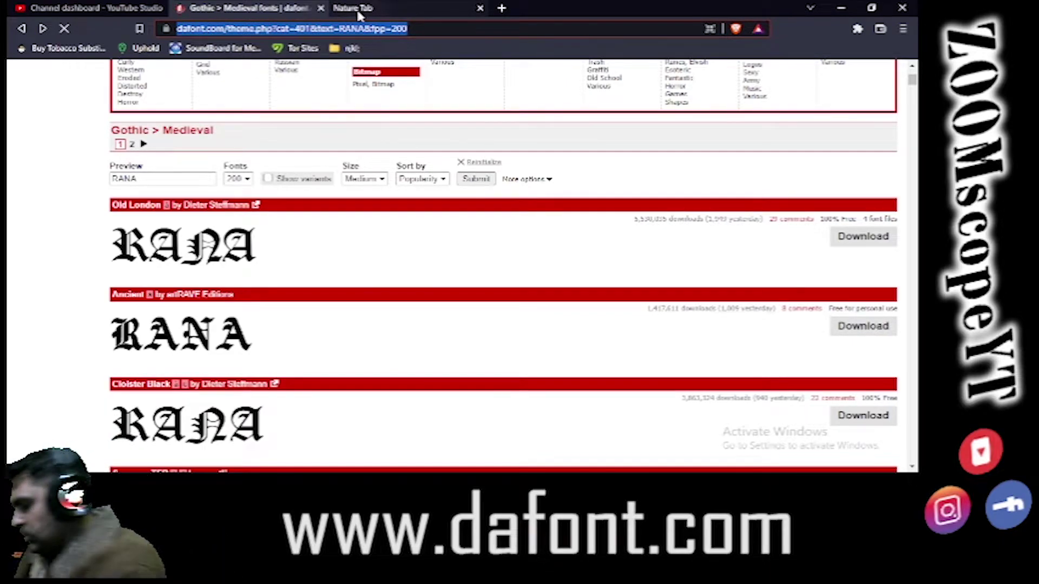
type("daf")
key("Return")
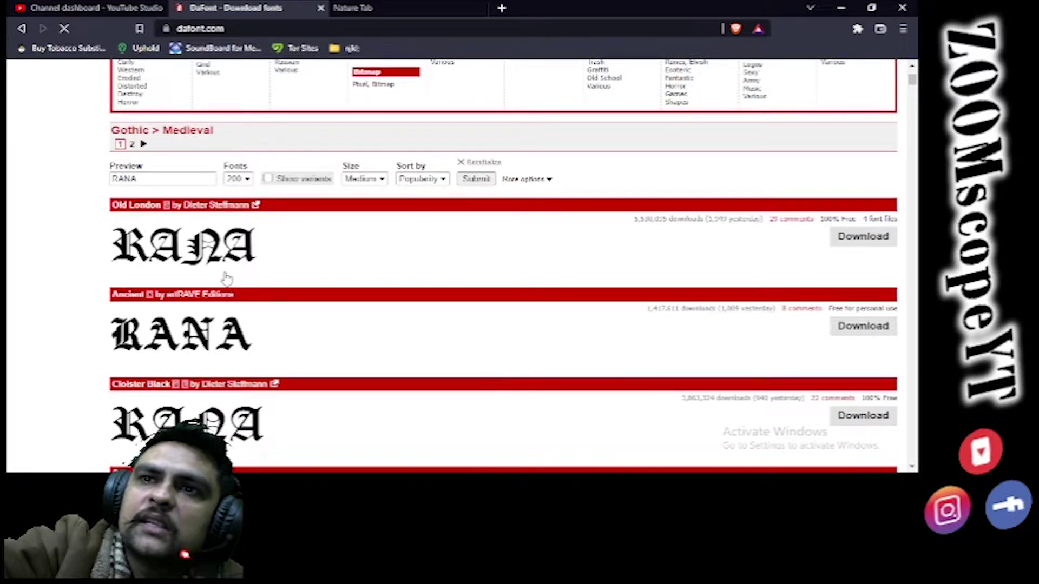
left_click(395, 4)
key("ctrl+w")
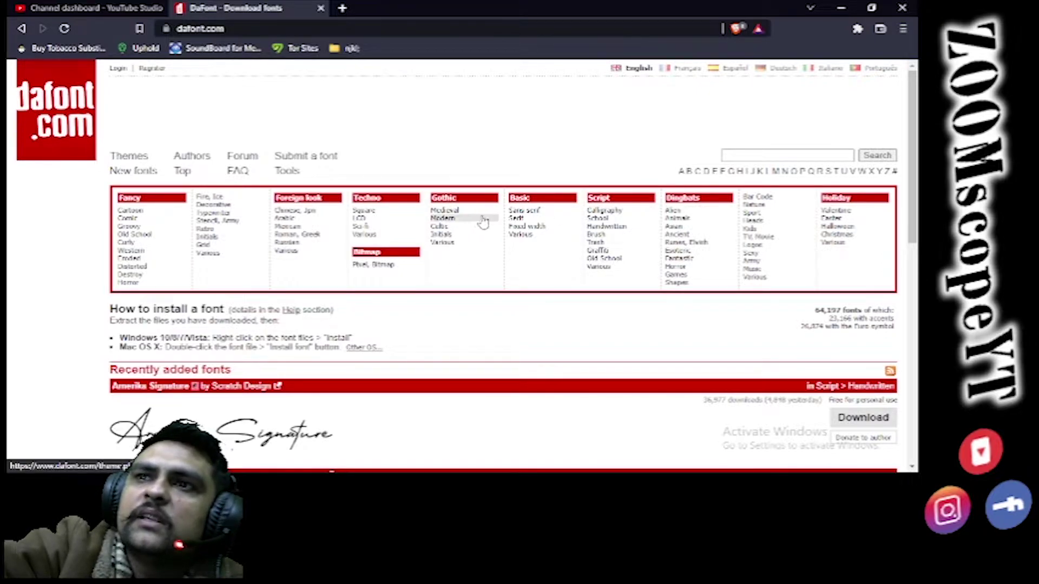
Preview the surname in capitals in the Gothic > Medieval fonts, showing 200 fonts per page
left_click(451, 215)
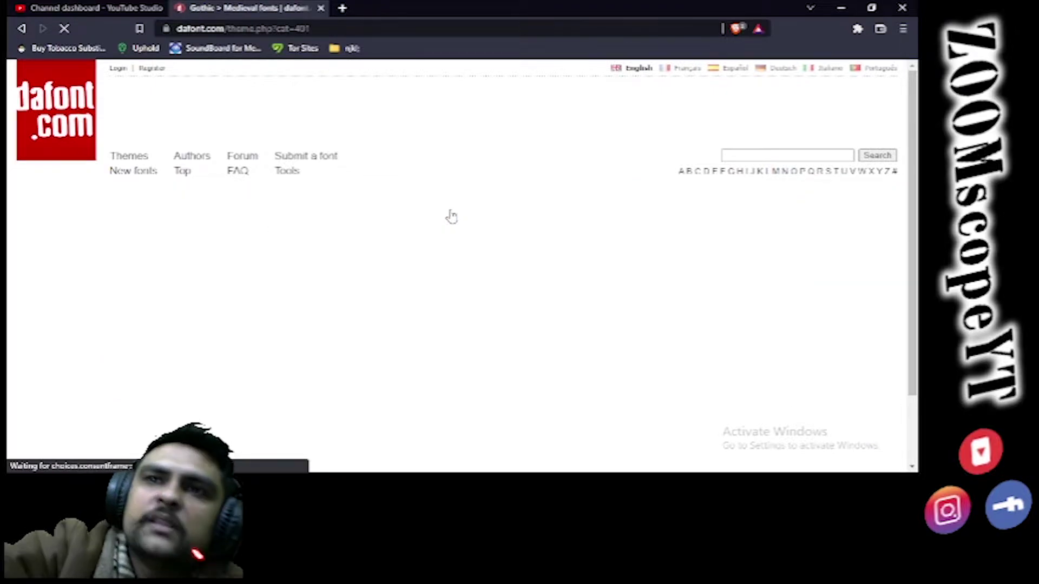
left_click(168, 361)
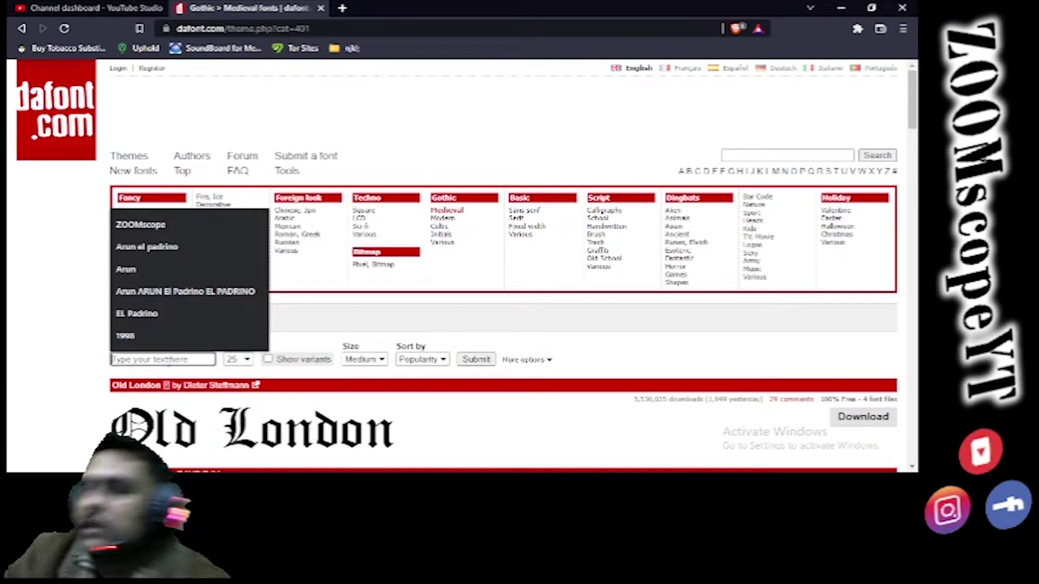
type("RANA")
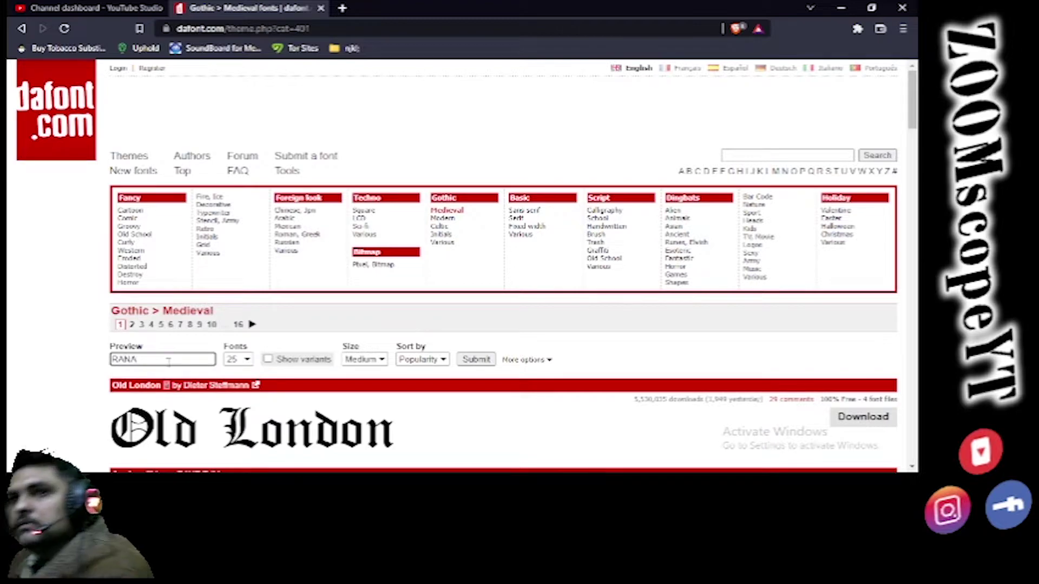
left_click(246, 359)
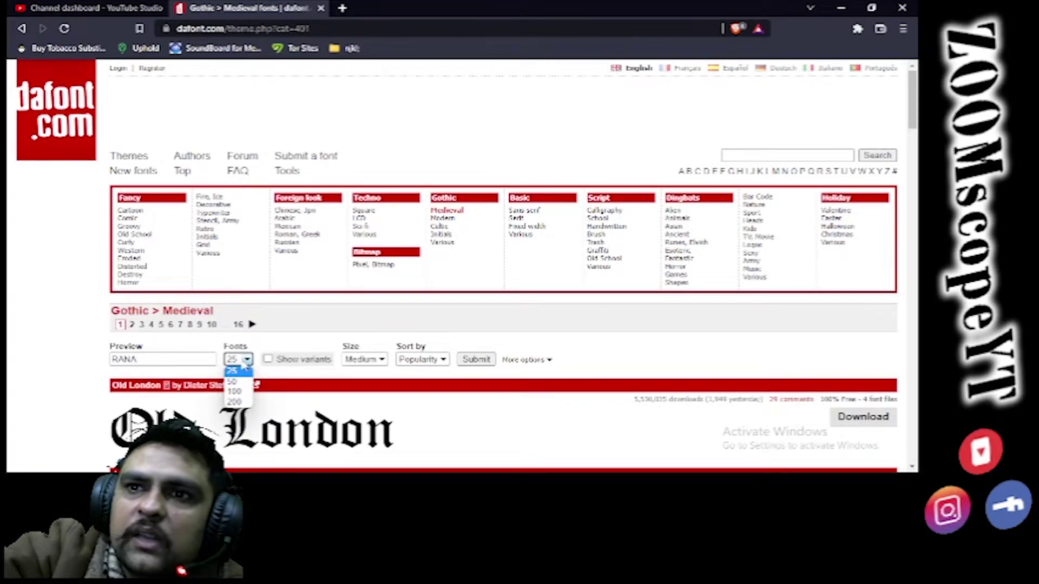
left_click(246, 403)
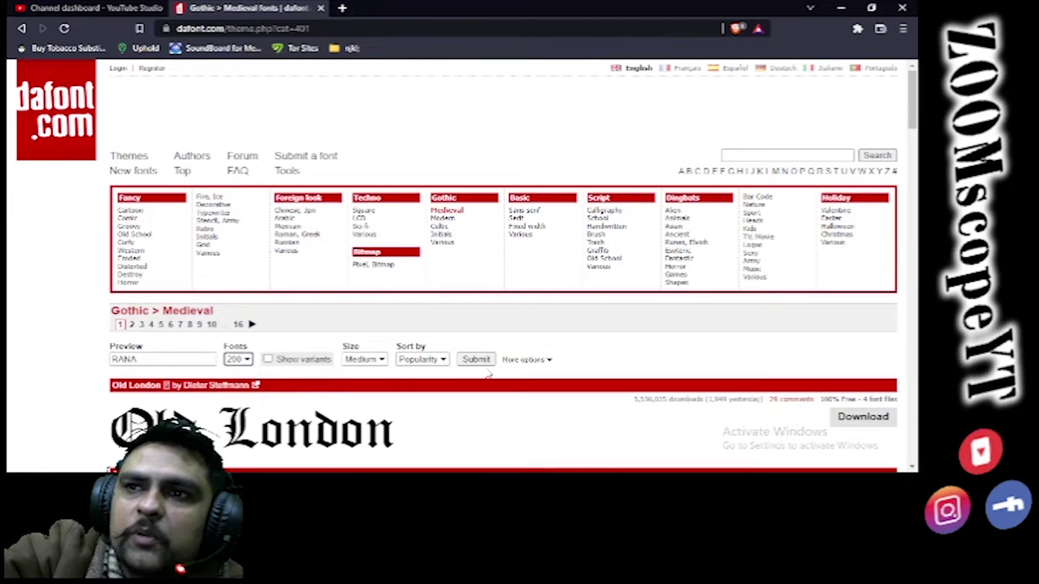
left_click(471, 364)
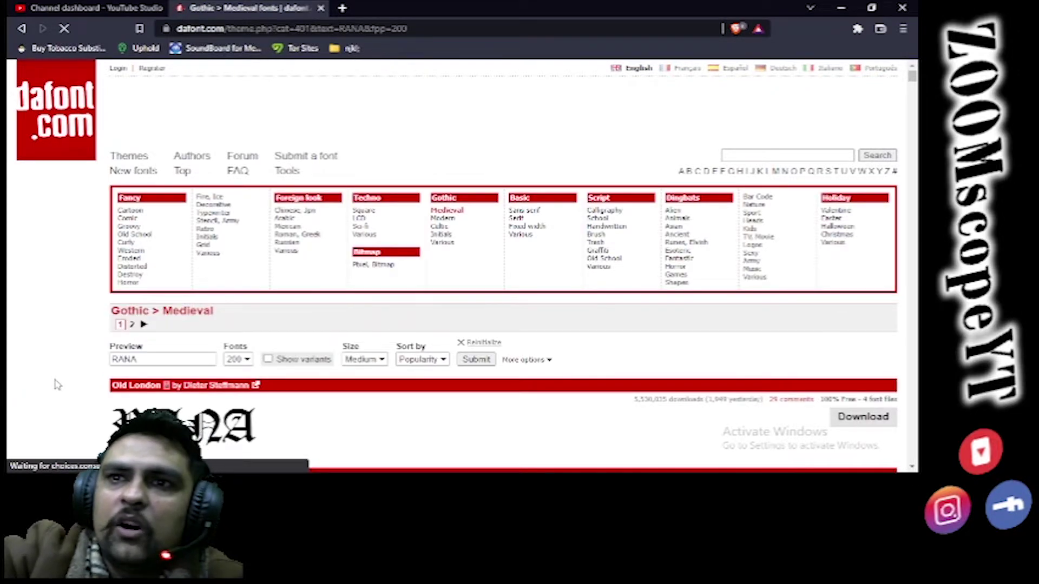
Browse the previewed Gothic > Medieval fonts and download the Old London font
scroll(57, 373, "down", 15)
scroll(57, 364, "down", 15)
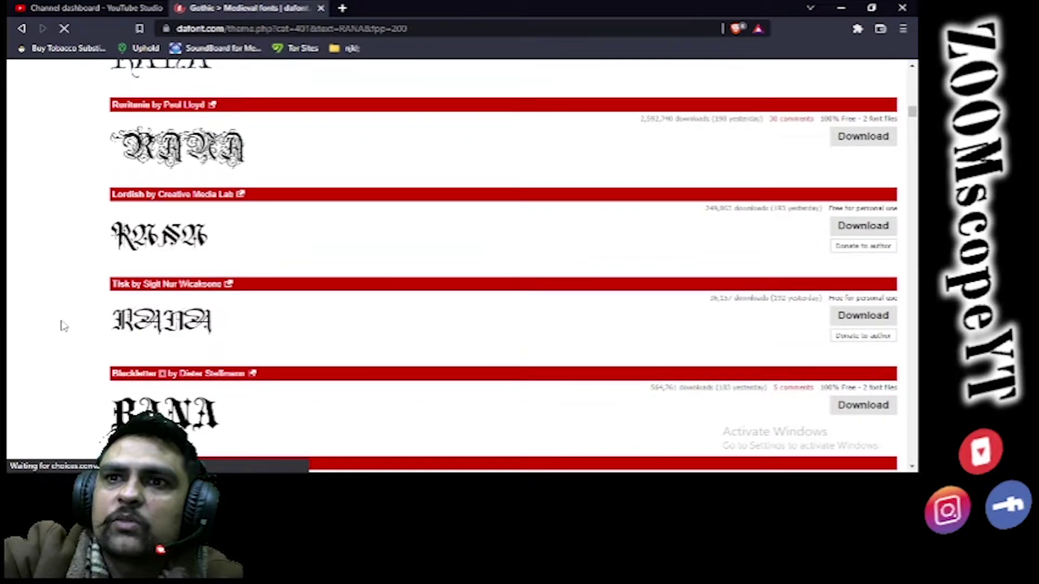
scroll(67, 281, "down", 1)
scroll(67, 279, "up", 4)
scroll(70, 281, "down", 1)
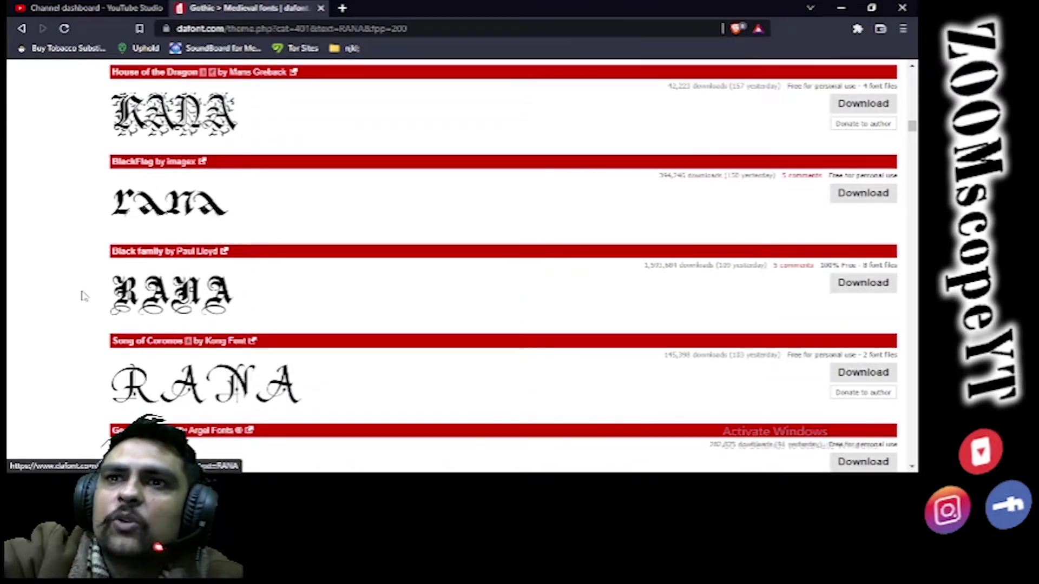
scroll(81, 290, "up", 10)
scroll(82, 296, "up", 10)
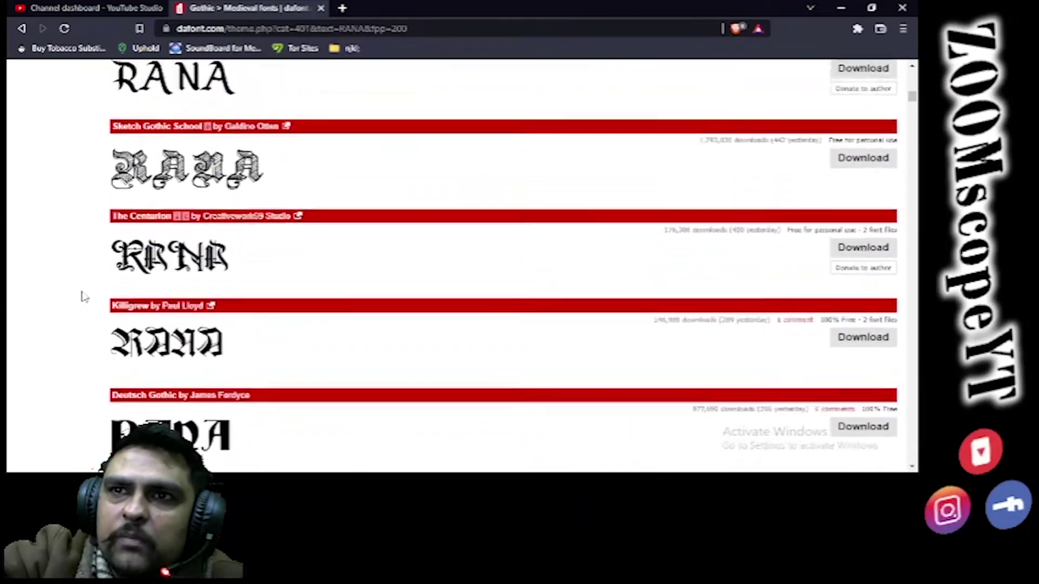
left_click(846, 182)
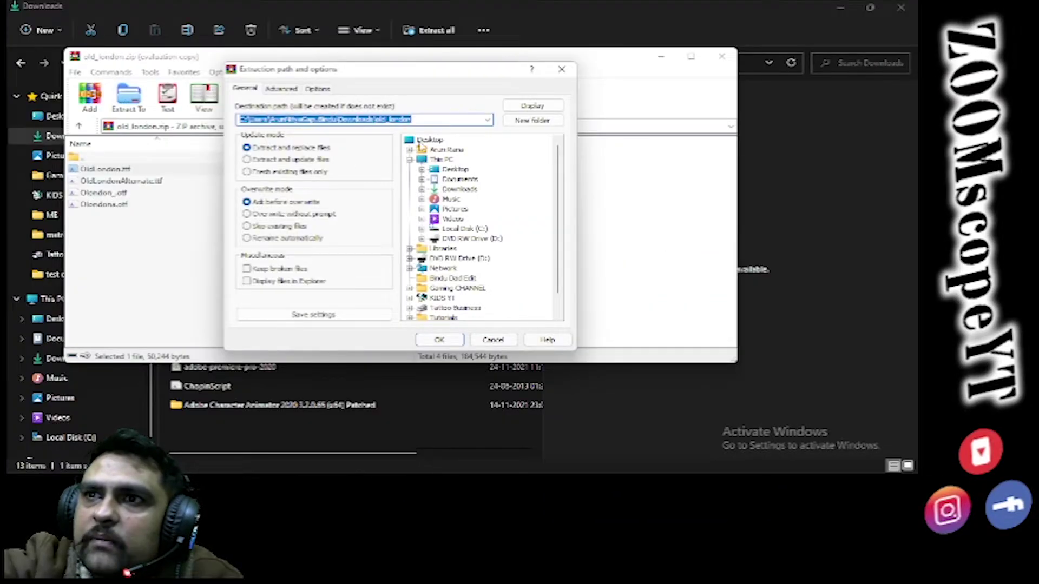
Extract OldLondon.ttf from old_london.zip into the fonts folder inside Downloads, replacing the existing file, and close the archive
left_click(431, 189)
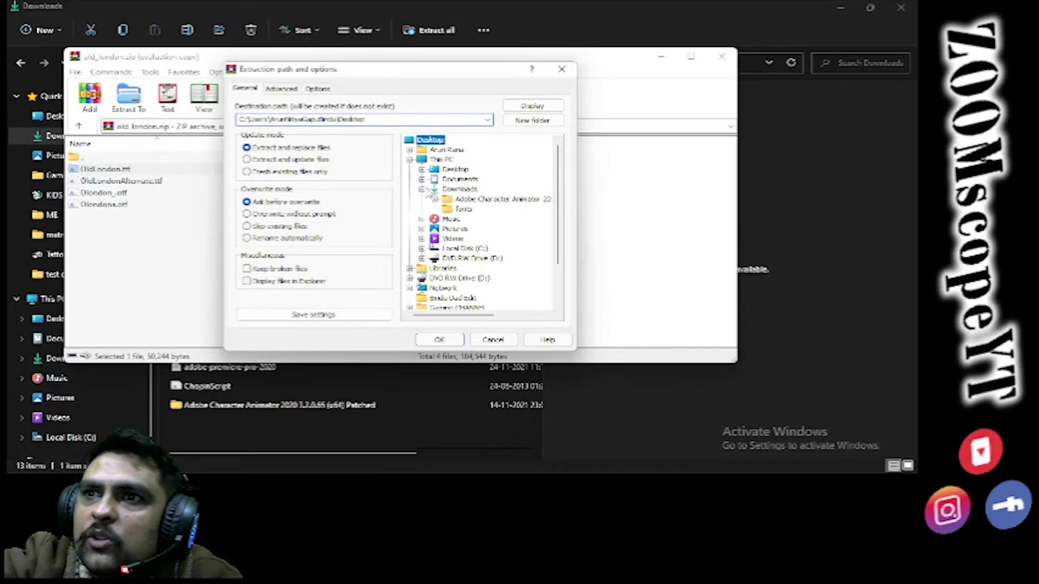
left_click(462, 210)
left_click(440, 340)
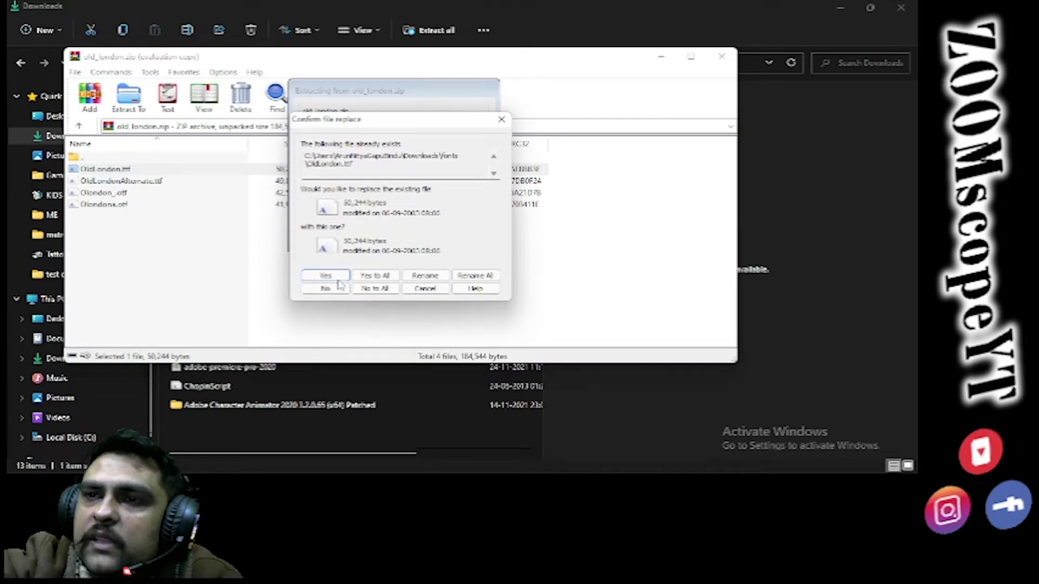
left_click(376, 276)
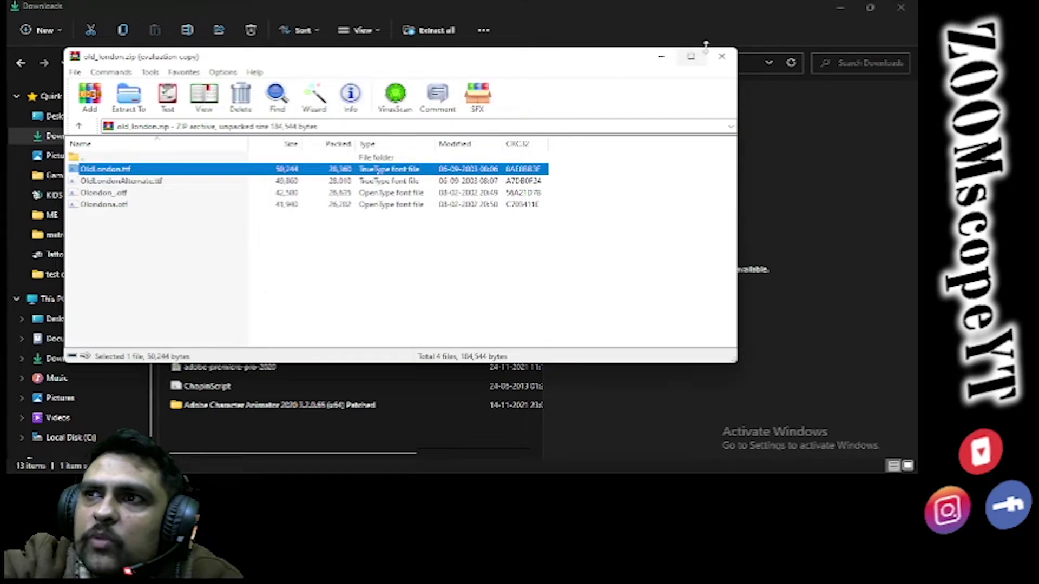
left_click(722, 56)
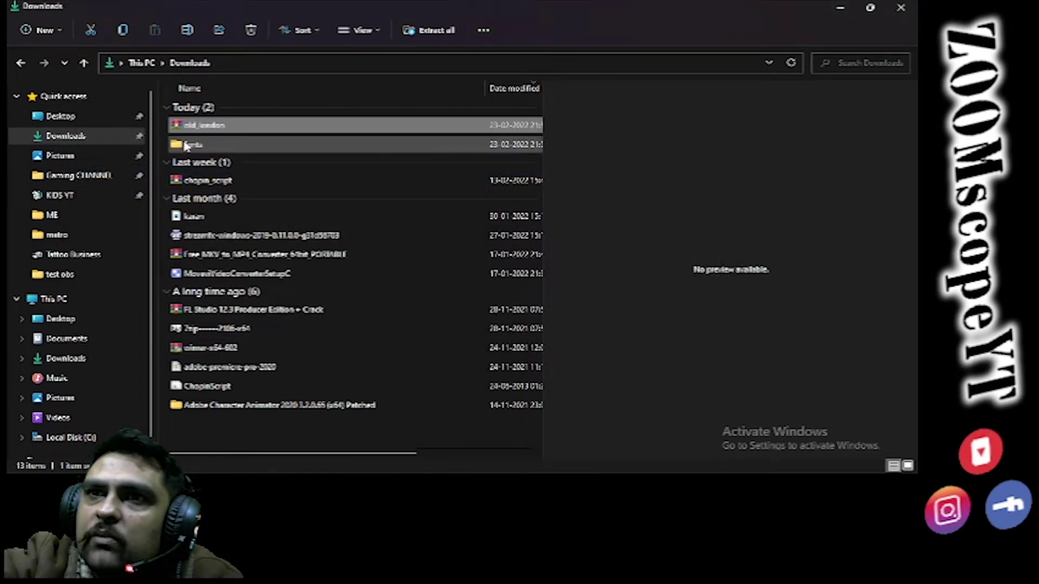
View the extracted Old London font file and its install option, close it and the browser, and return to Photoshop
double_click(202, 145)
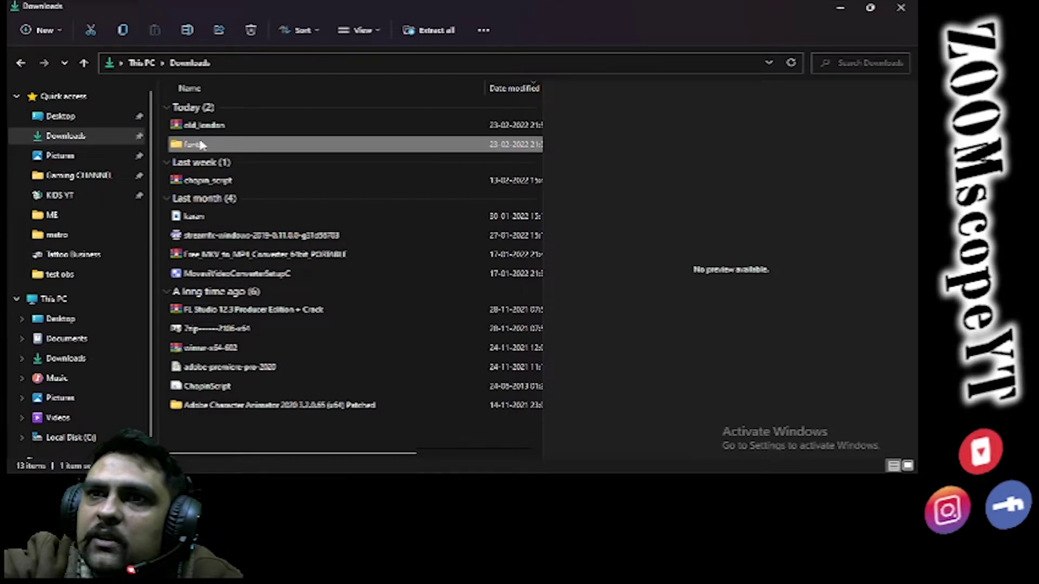
double_click(233, 108)
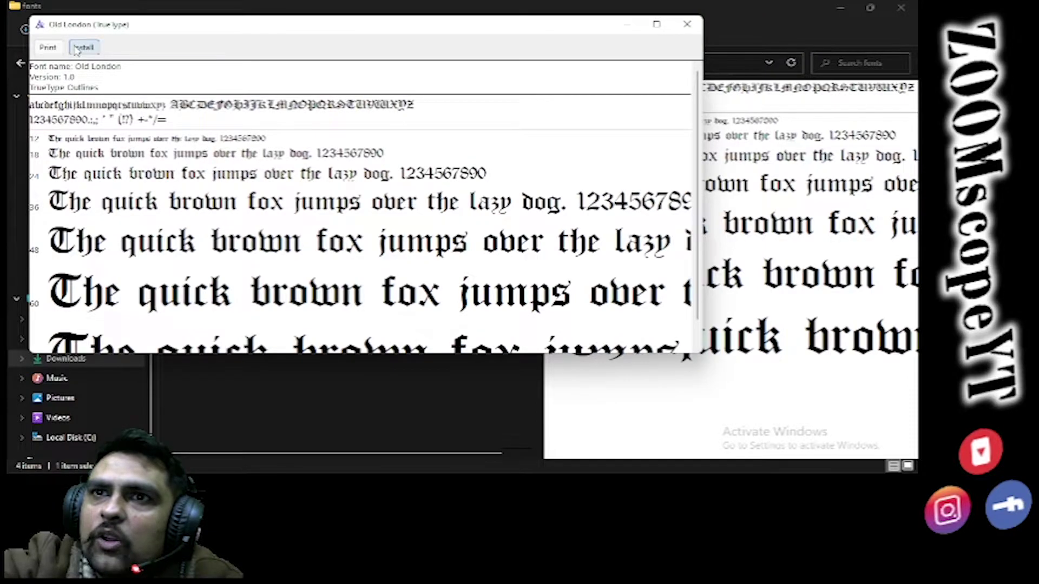
left_click(687, 25)
left_click(840, 7)
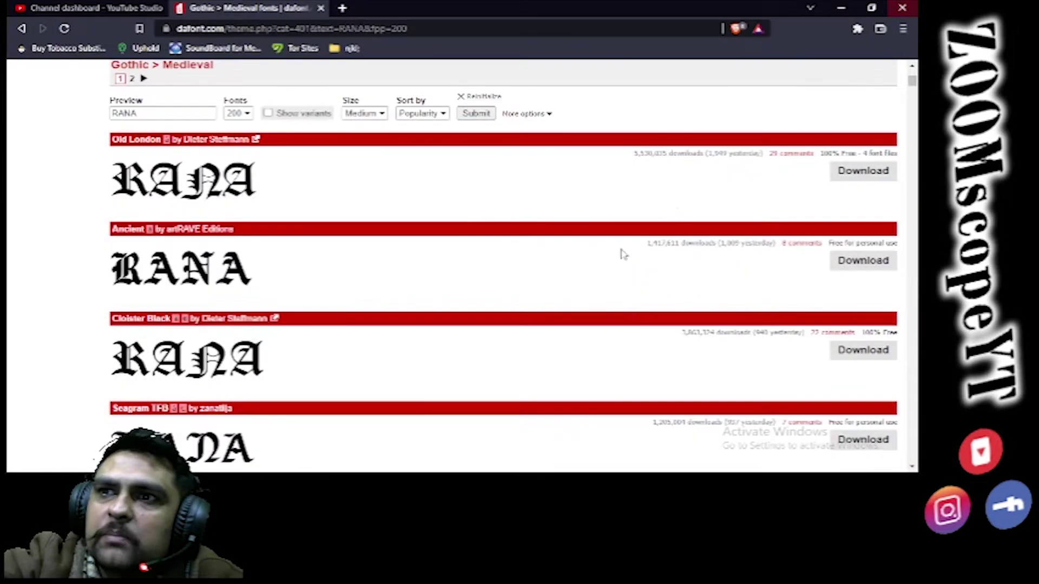
left_click(912, 6)
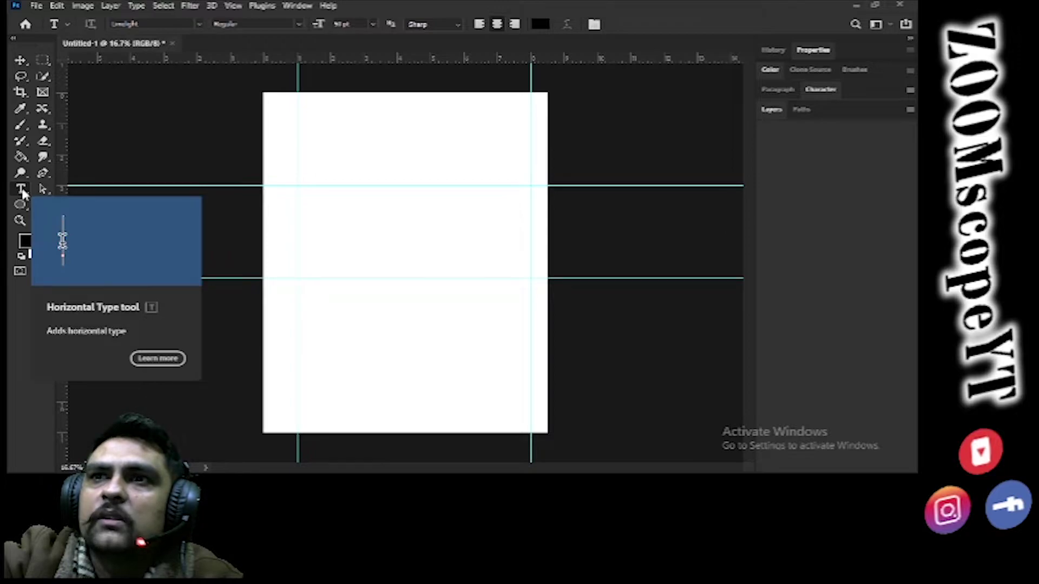
Add the surname in capitals as horizontal type just below the upper horizontal guide, near the 1 inch vertical guide
left_click(323, 210)
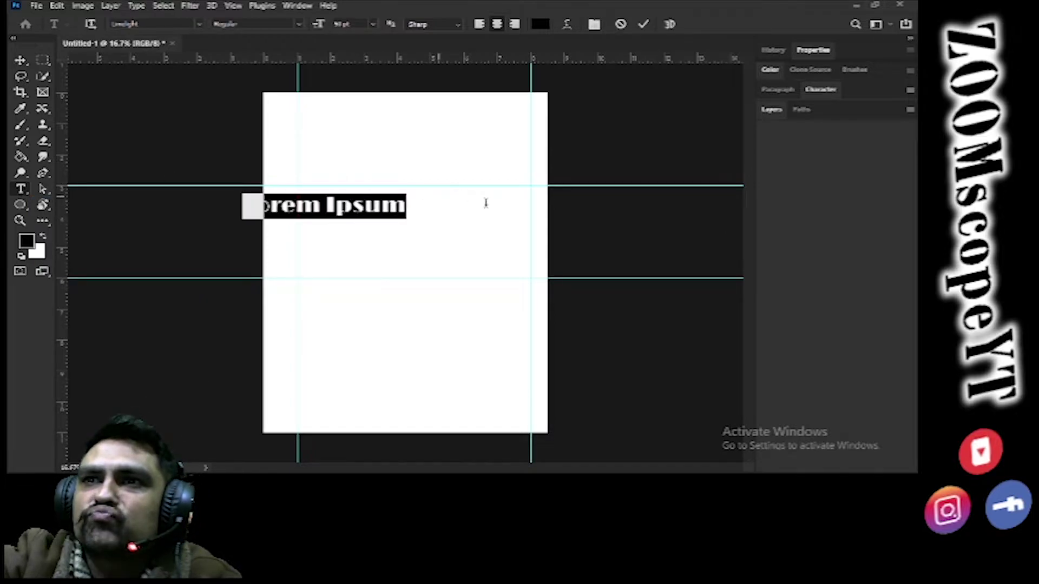
type("RANA")
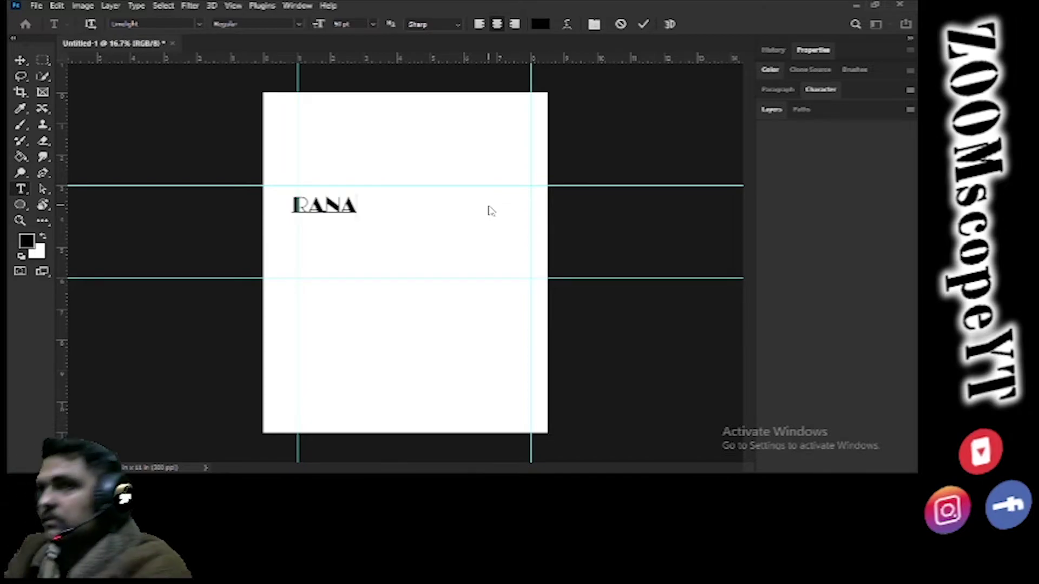
left_click(644, 25)
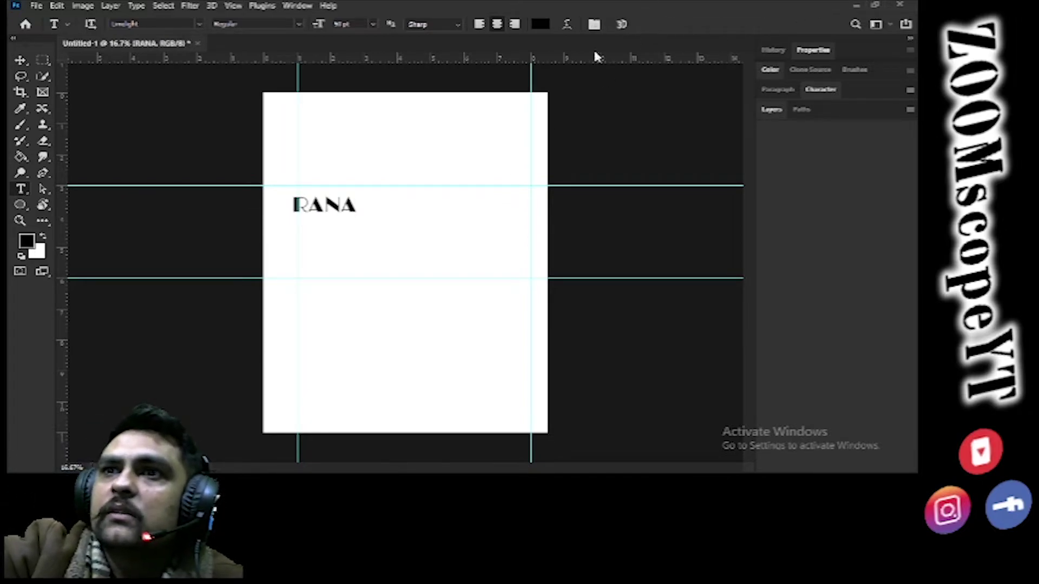
Add the surname in capitals with the Vertical Type tool in the page's upper right area, above the upper horizontal guide
right_click(21, 192)
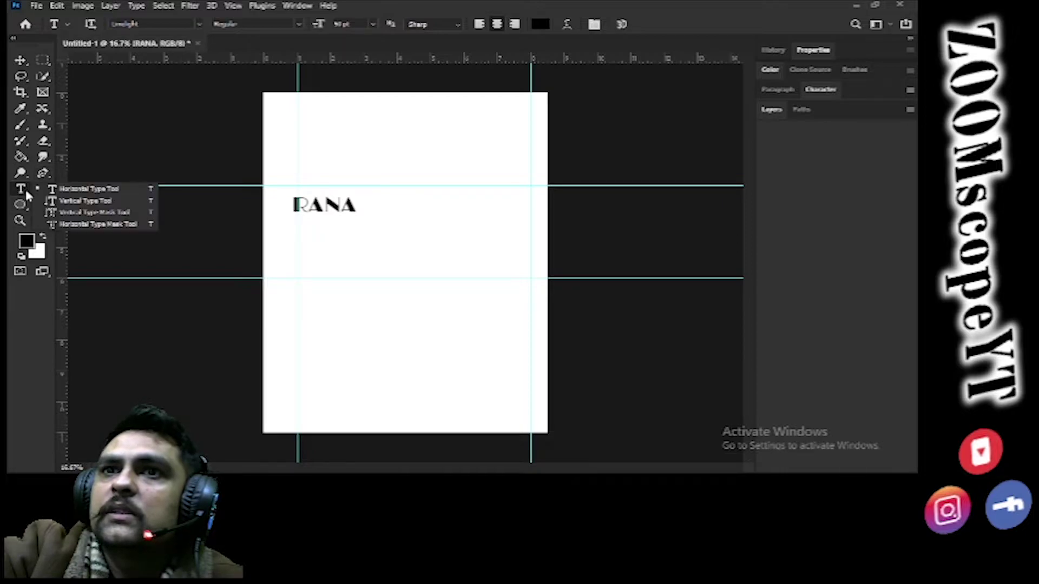
left_click(69, 204)
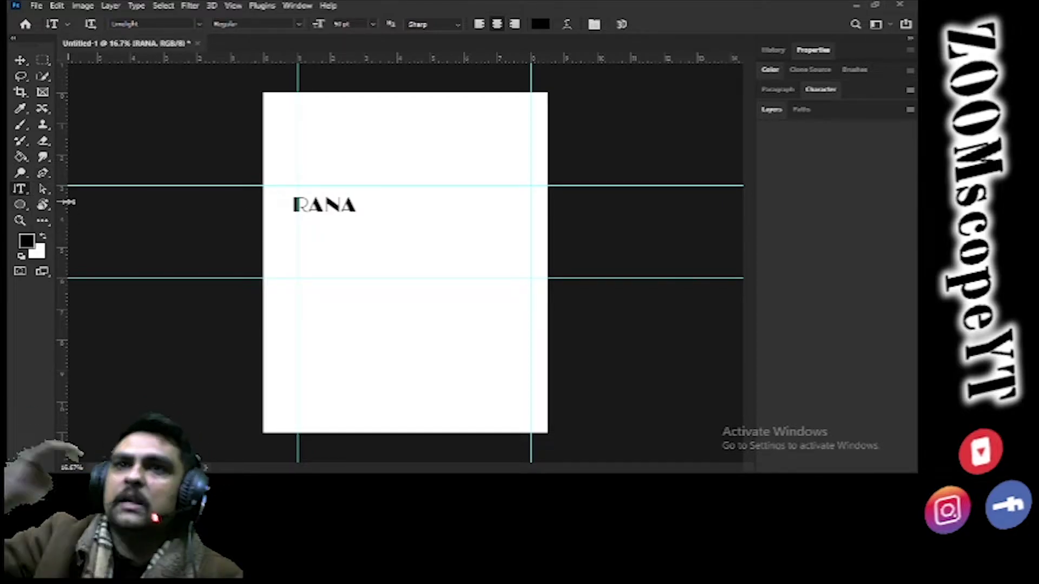
left_click(488, 142)
type("RANA")
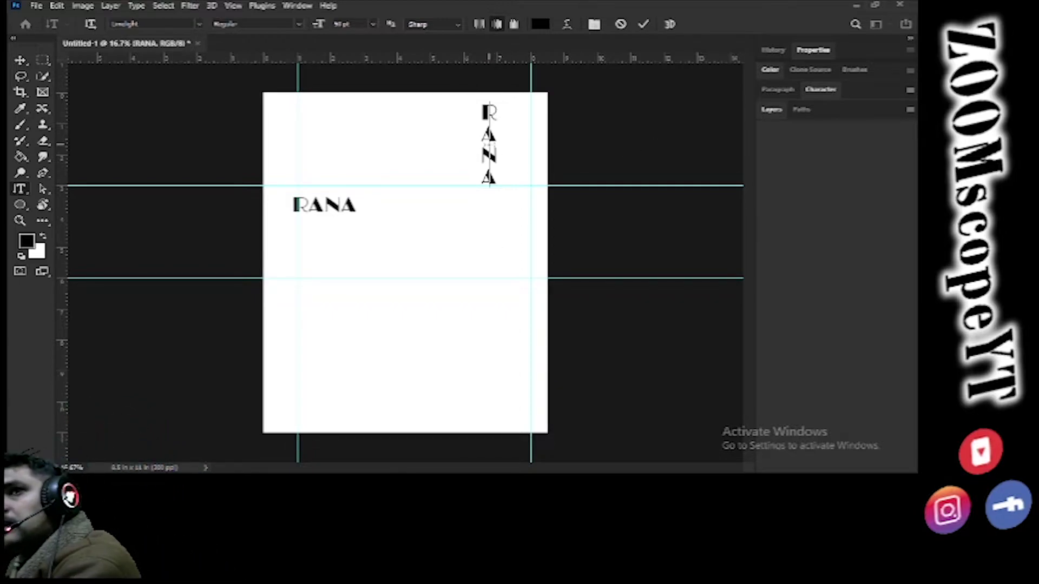
key("ctrl+Return")
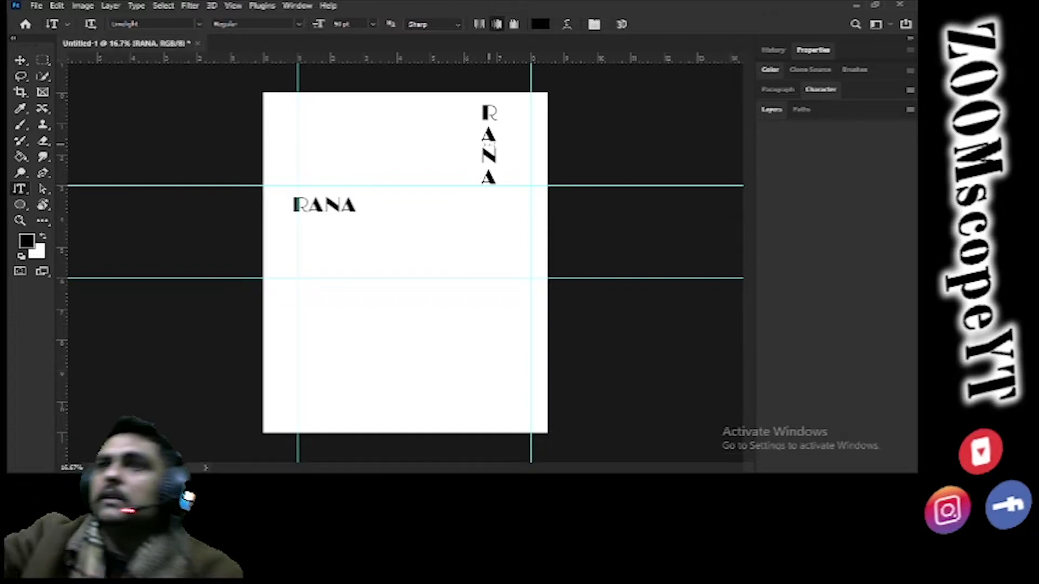
left_click(492, 171)
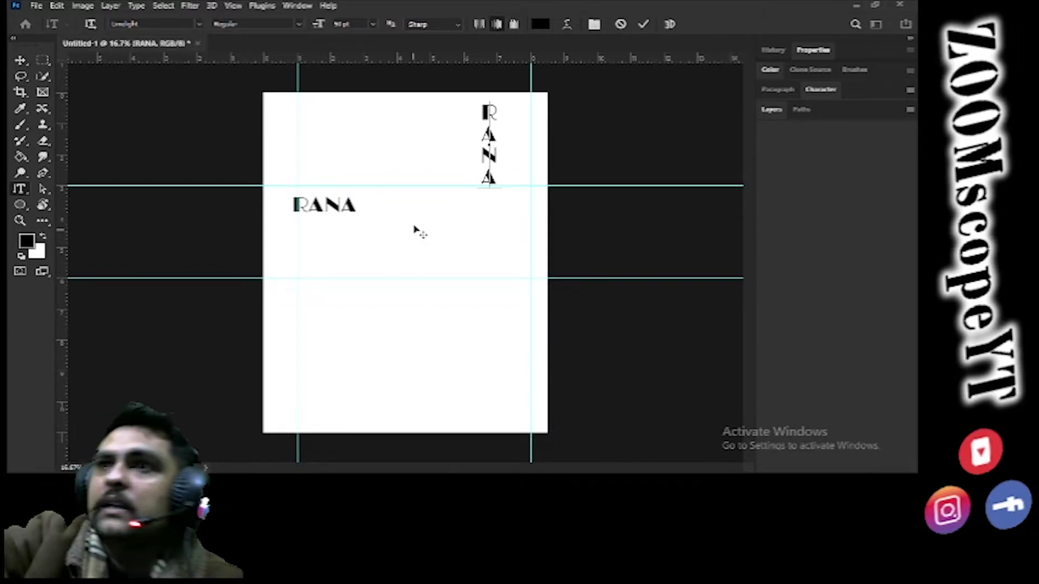
left_click(647, 24)
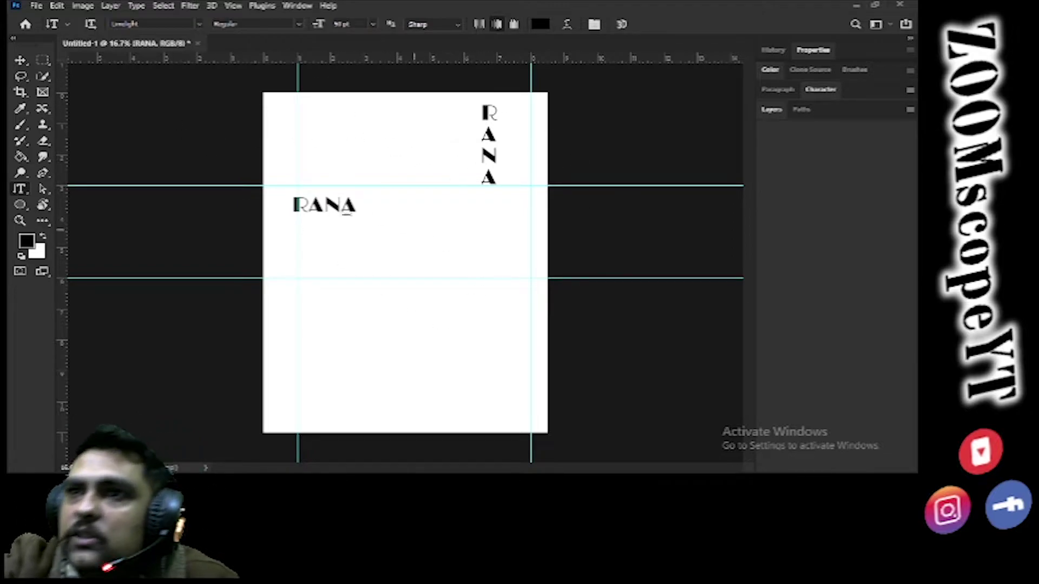
Move the horizontal surname text up against the upper horizontal guide, with its first letter starting at the 1 inch vertical guide
left_click(777, 112)
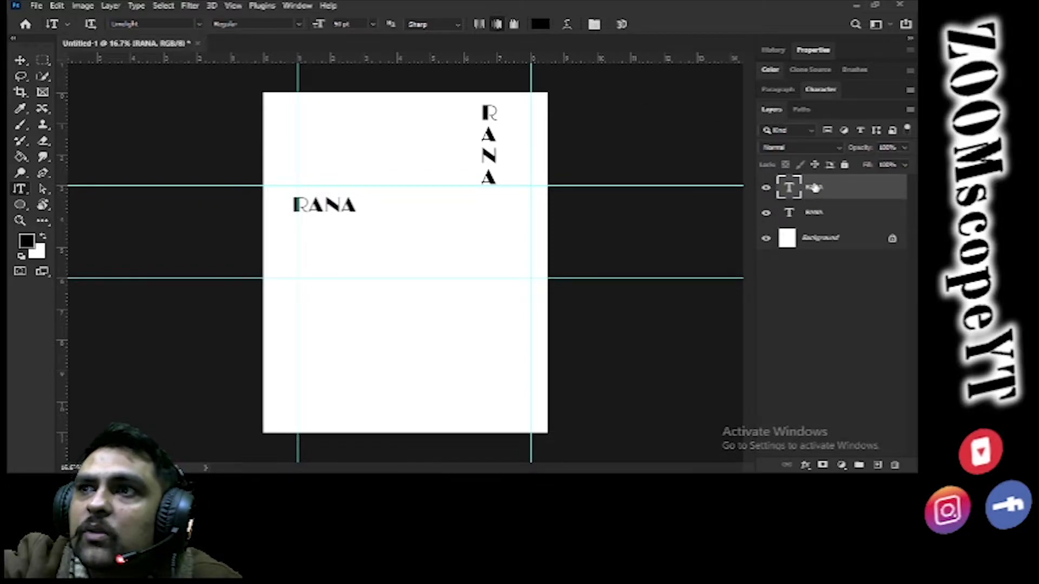
left_click(20, 63)
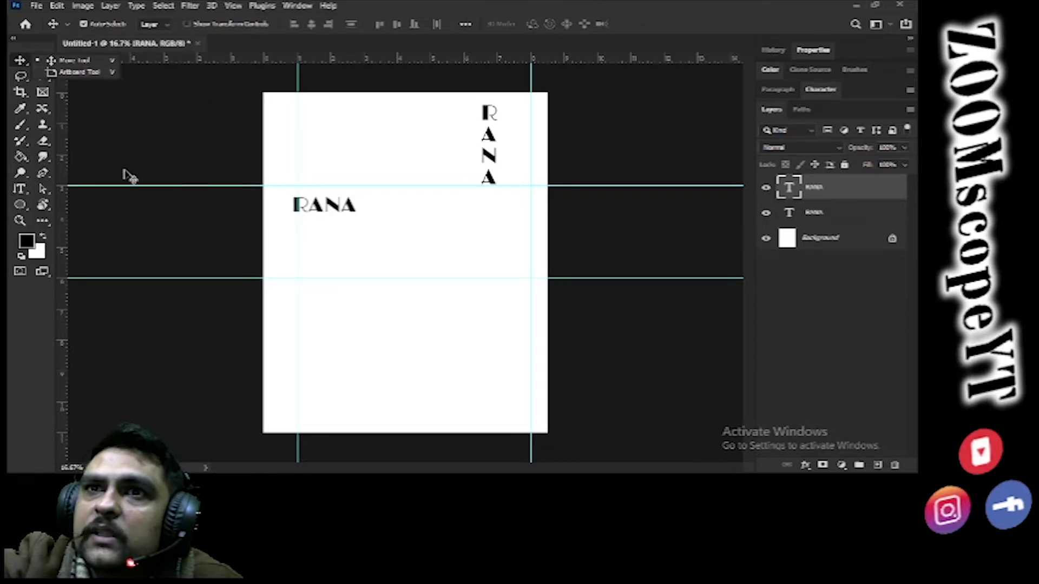
left_click(20, 64)
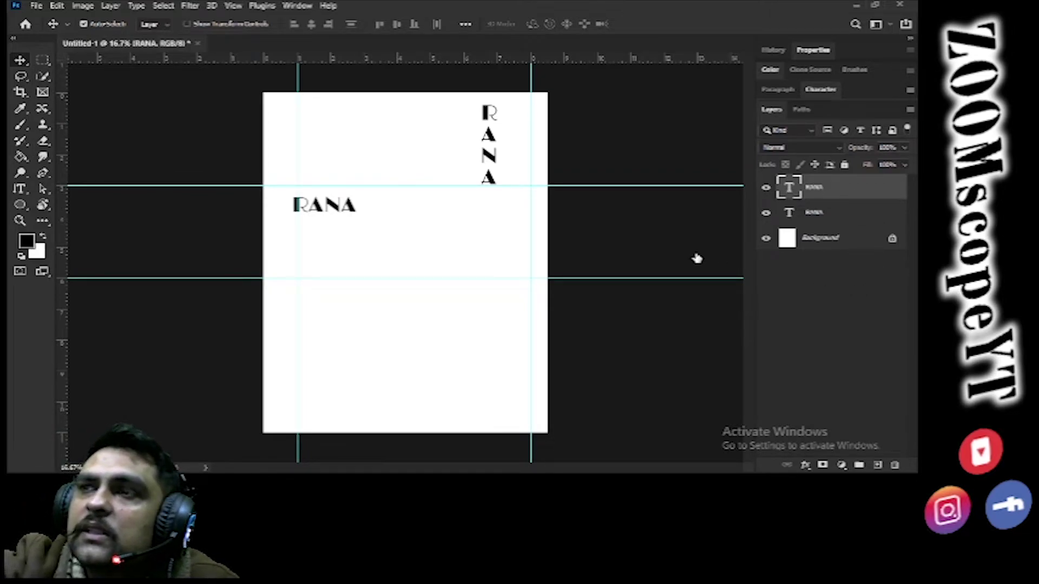
left_click(851, 214)
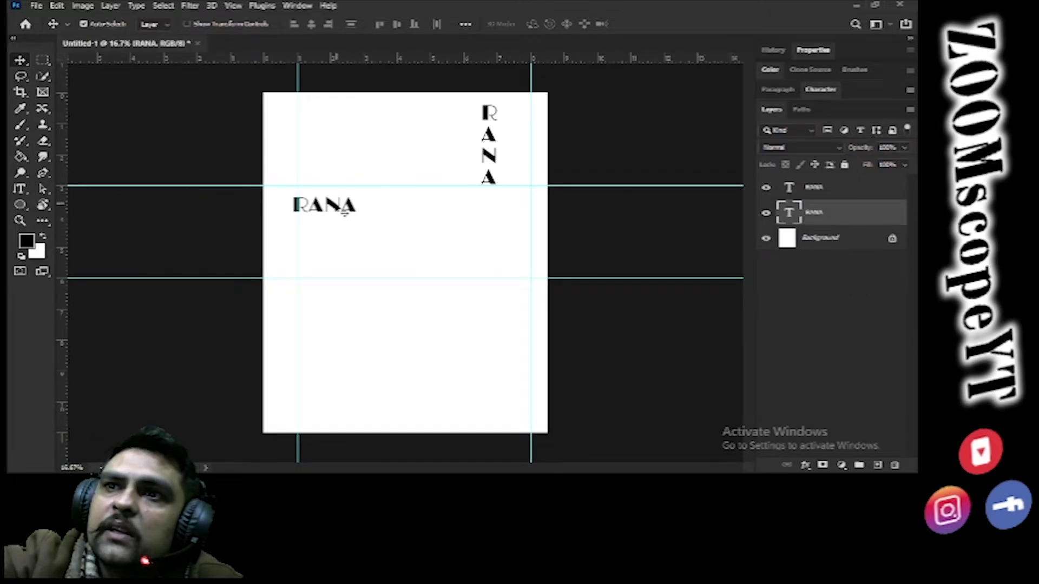
mouse_move(335, 213)
left_mouse_down()
mouse_move(341, 224)
mouse_move(363, 216)
mouse_move(339, 200)
left_mouse_up()
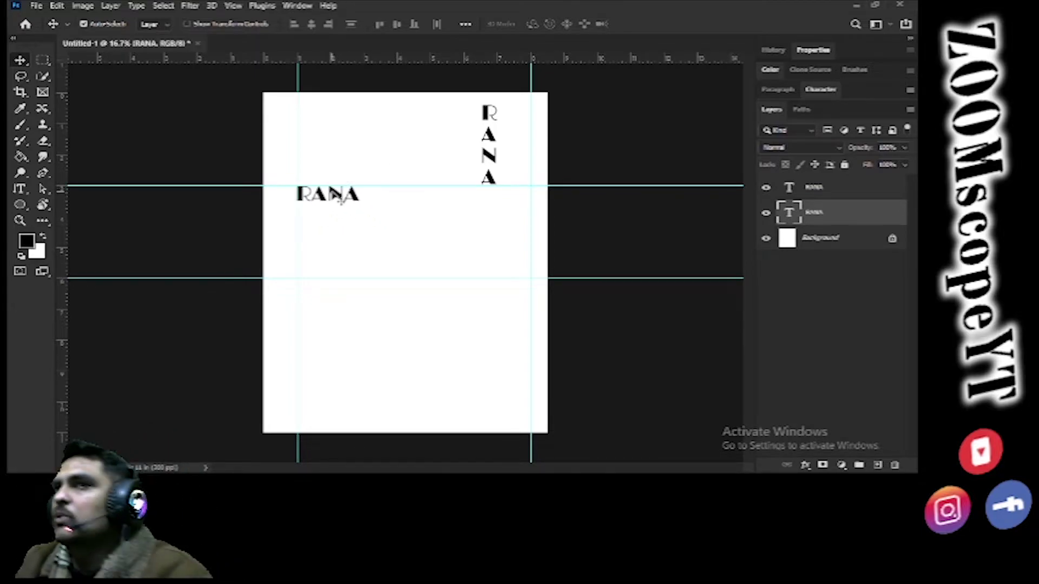
Enlarge the horizontal text with Free Transform to about the width between the vertical guides and rest it on the lower horizontal guide
left_click(59, 6)
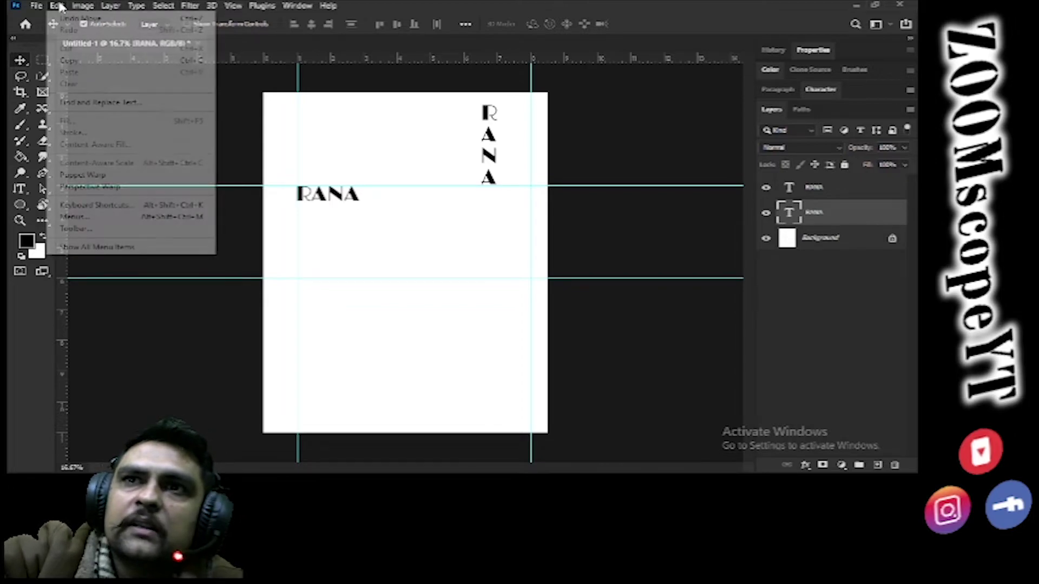
left_click(115, 248)
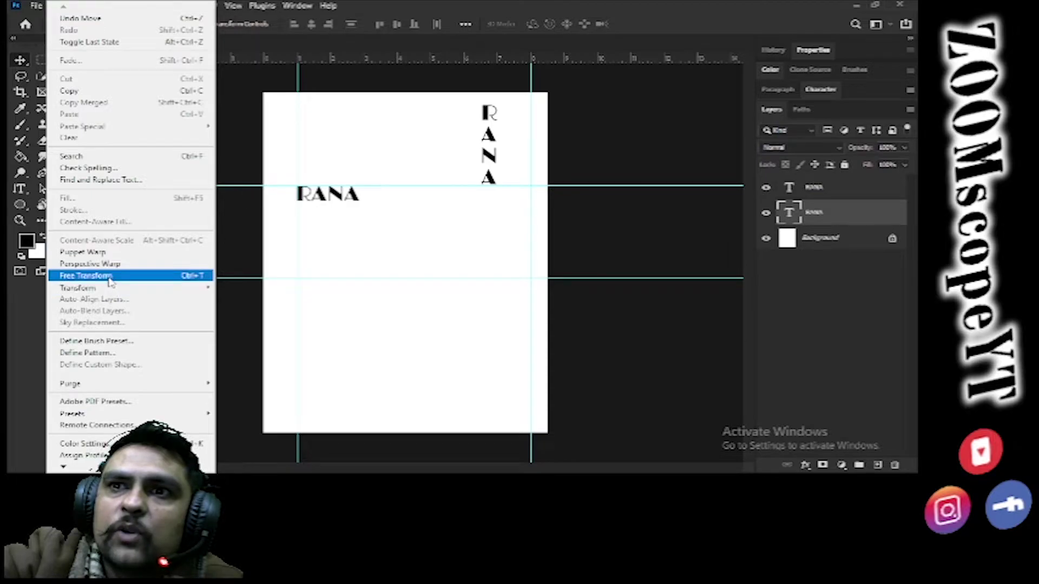
left_click(109, 276)
left_click_drag(363, 213, 519, 282)
mouse_move(409, 269)
left_mouse_down()
mouse_move(409, 290)
mouse_move(408, 275)
mouse_move(399, 279)
left_mouse_up()
key("Return")
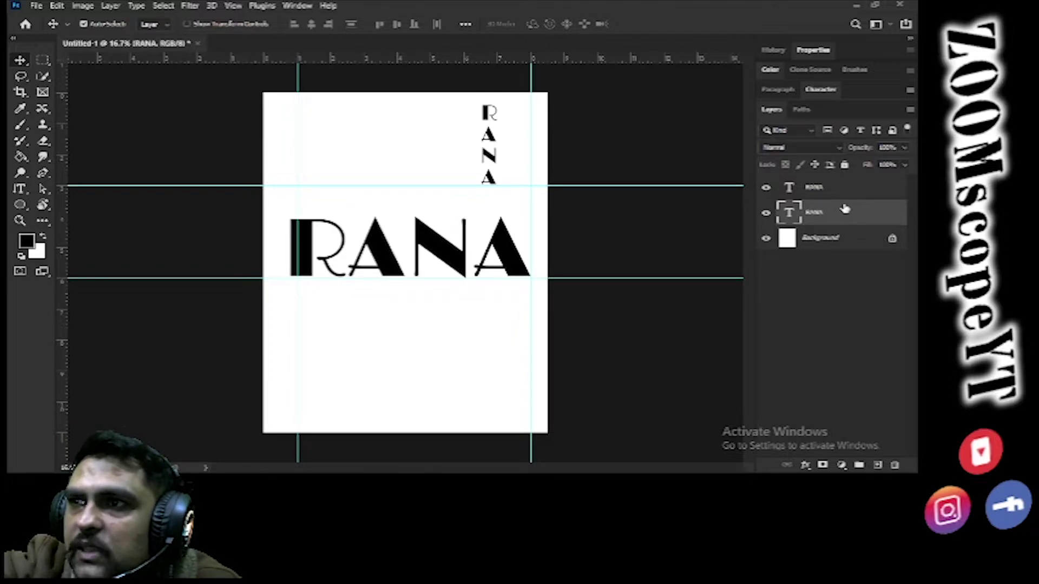
Change the font of the enlarged horizontal text to Old English Text MT
left_click(816, 86)
left_click(775, 113)
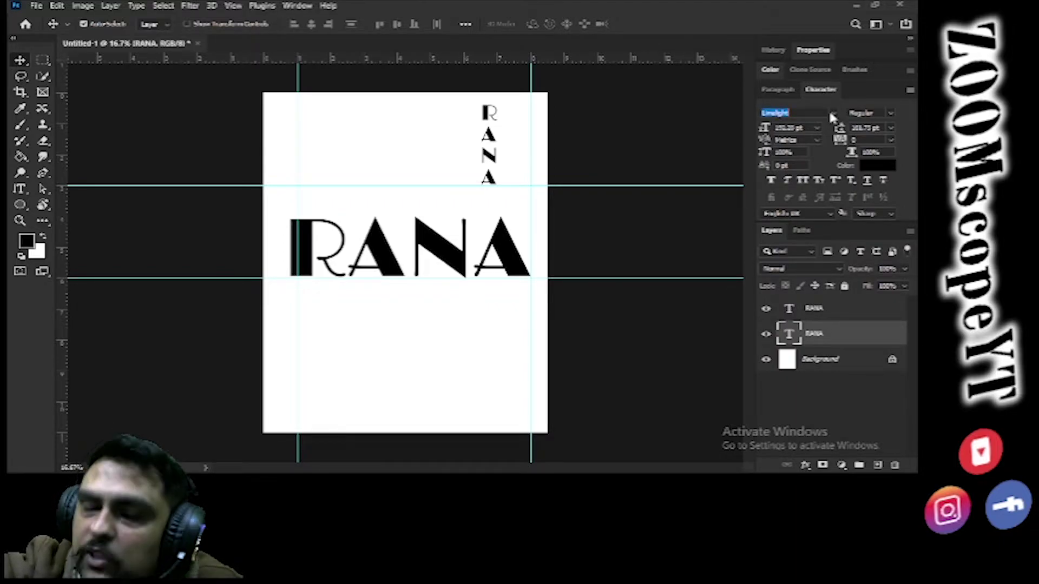
type("bold")
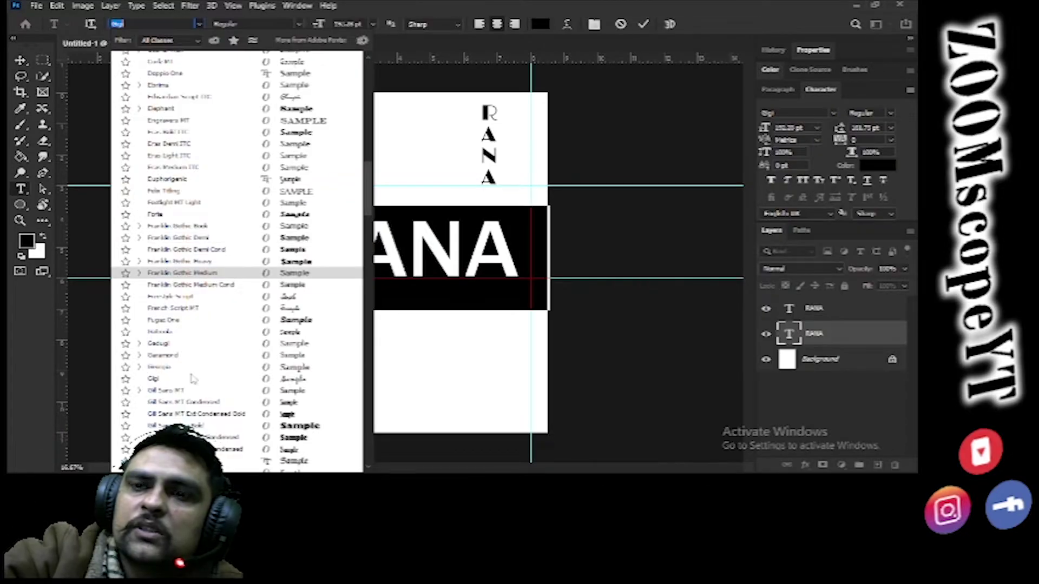
scroll(193, 381, "down", 5)
scroll(193, 380, "down", 9)
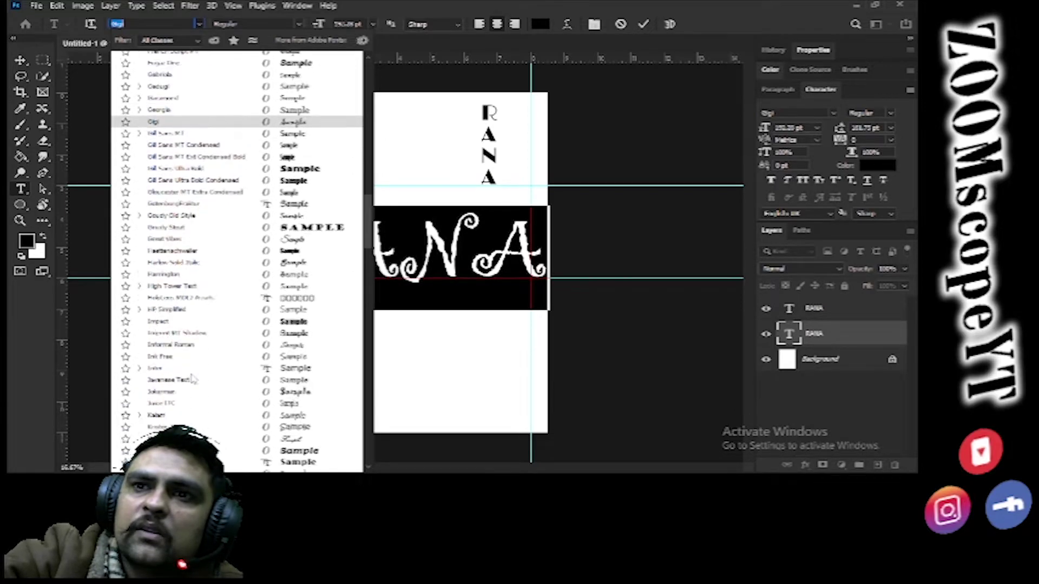
scroll(194, 380, "down", 3)
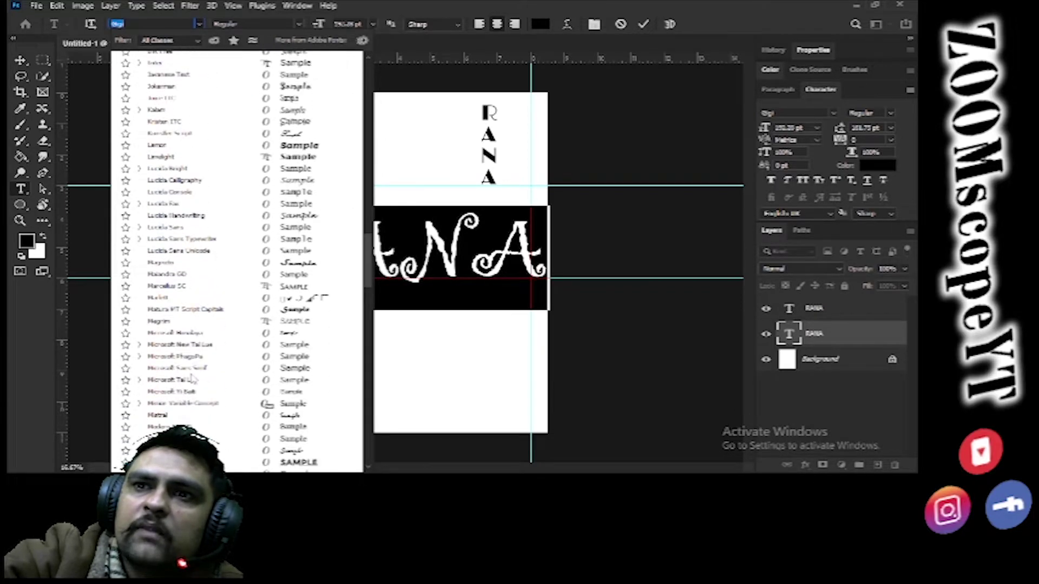
scroll(193, 380, "down", 3)
scroll(194, 378, "down", 4)
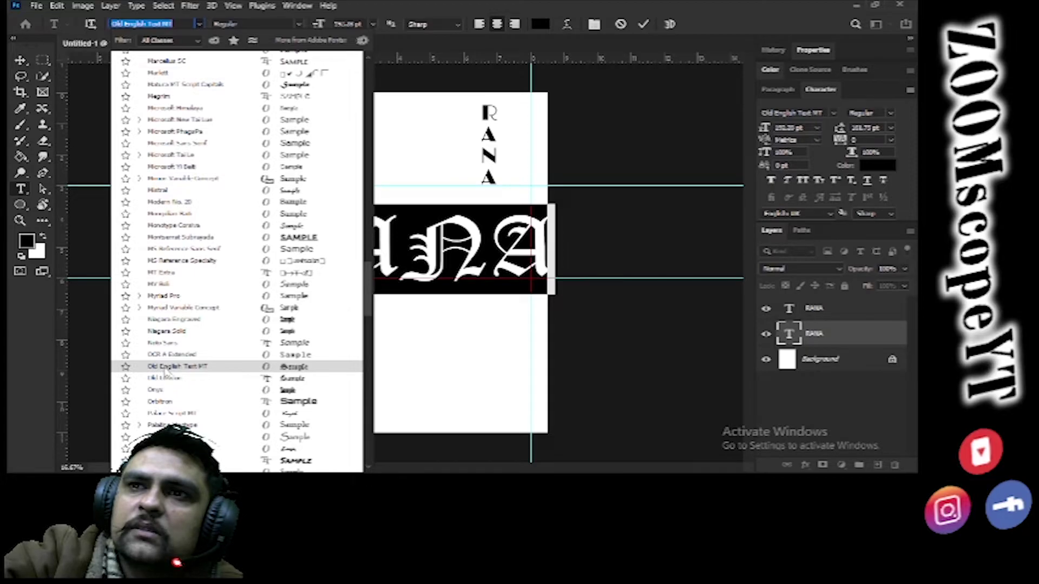
left_click(166, 371)
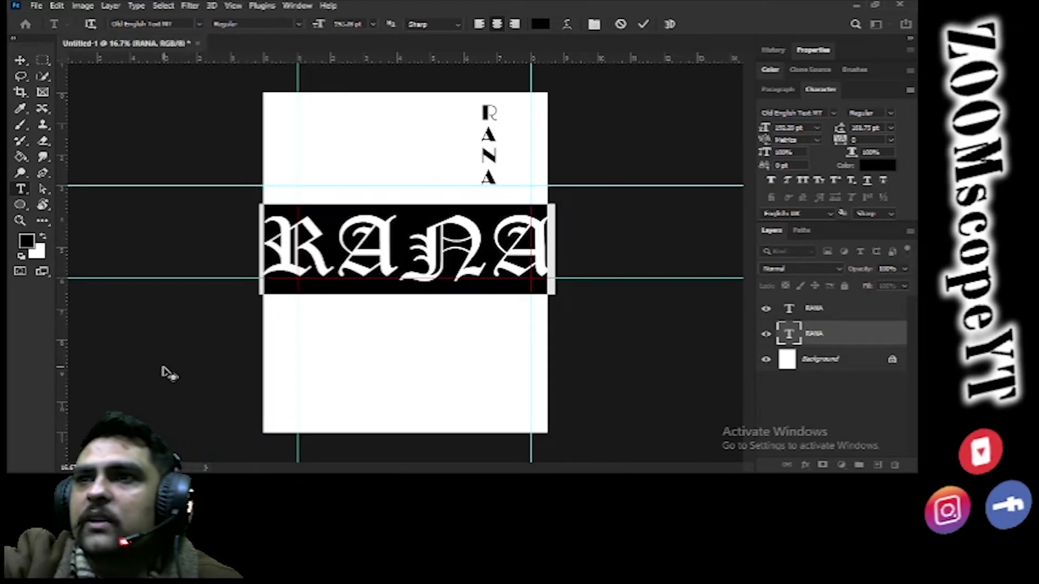
left_click(641, 23)
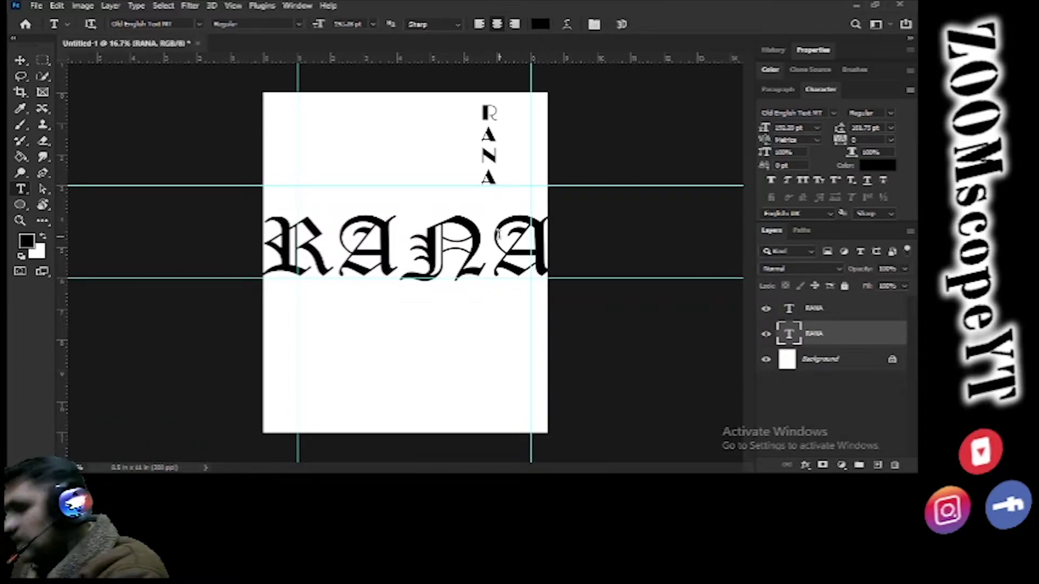
Scale the horizontal text down with transform controls and position it between the two horizontal guides, with the controls hidden again
left_click(21, 61)
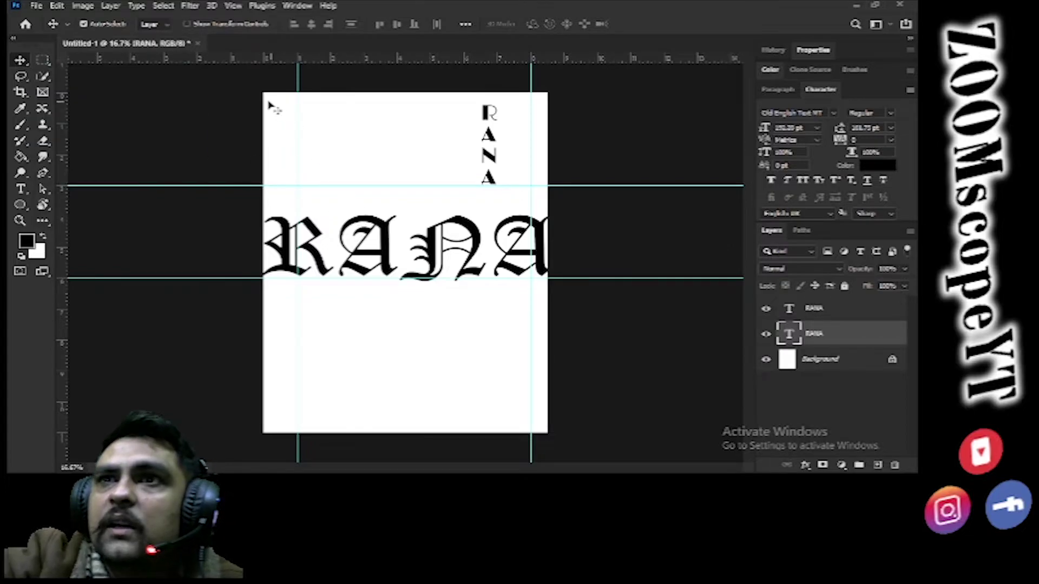
left_click(186, 24)
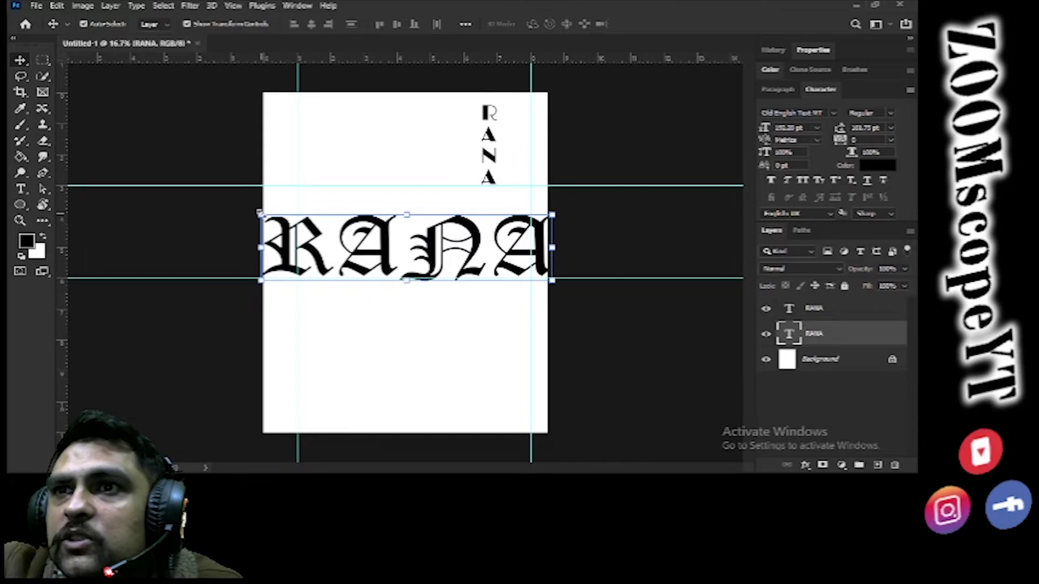
left_click_drag(260, 214, 299, 194)
left_click_drag(297, 233, 339, 233)
left_click_drag(442, 247, 389, 257)
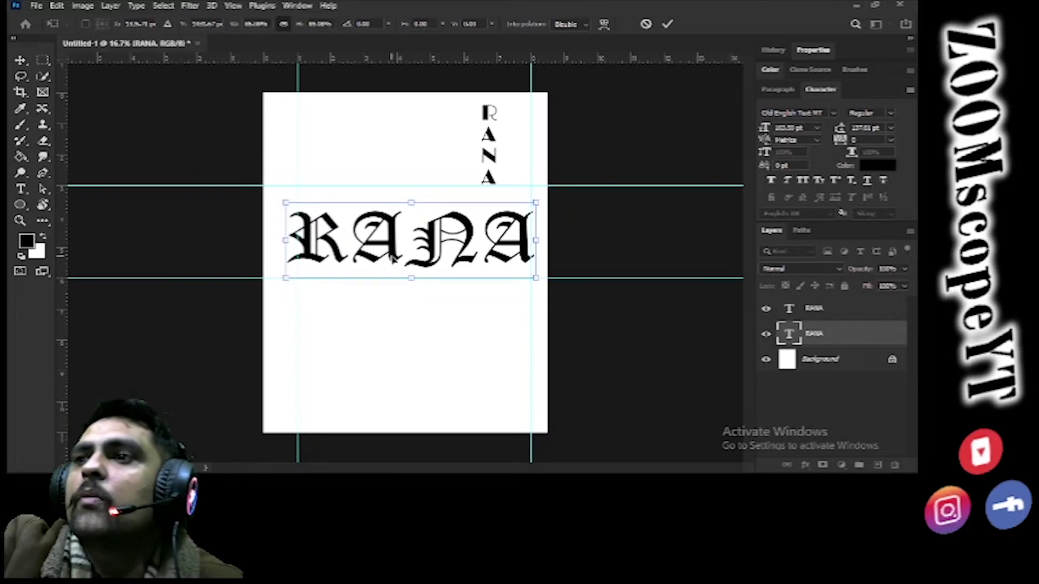
key("Return")
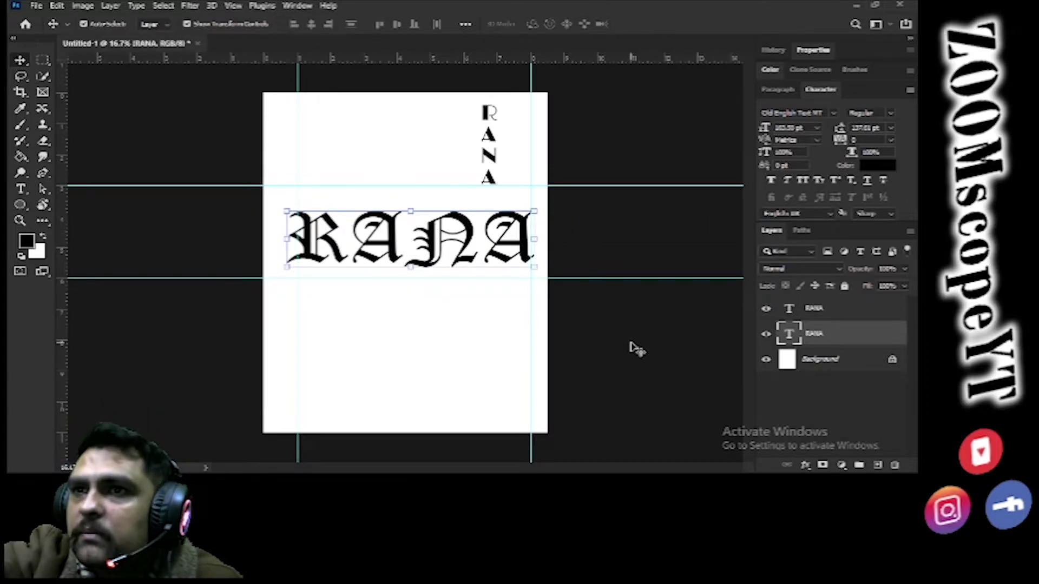
left_click(186, 25)
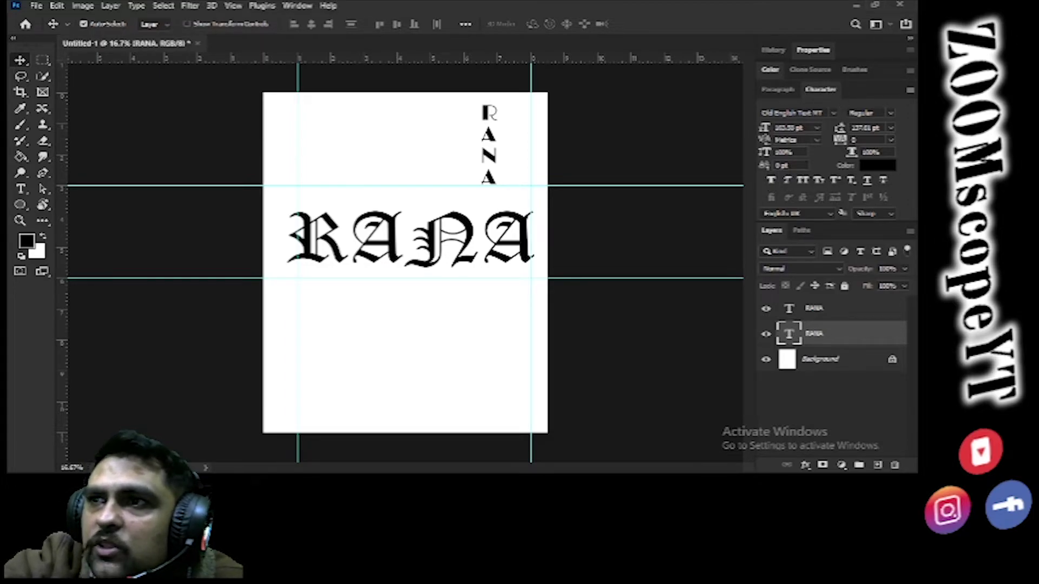
Apply Faux Bold to the horizontal surname text
left_click(772, 181)
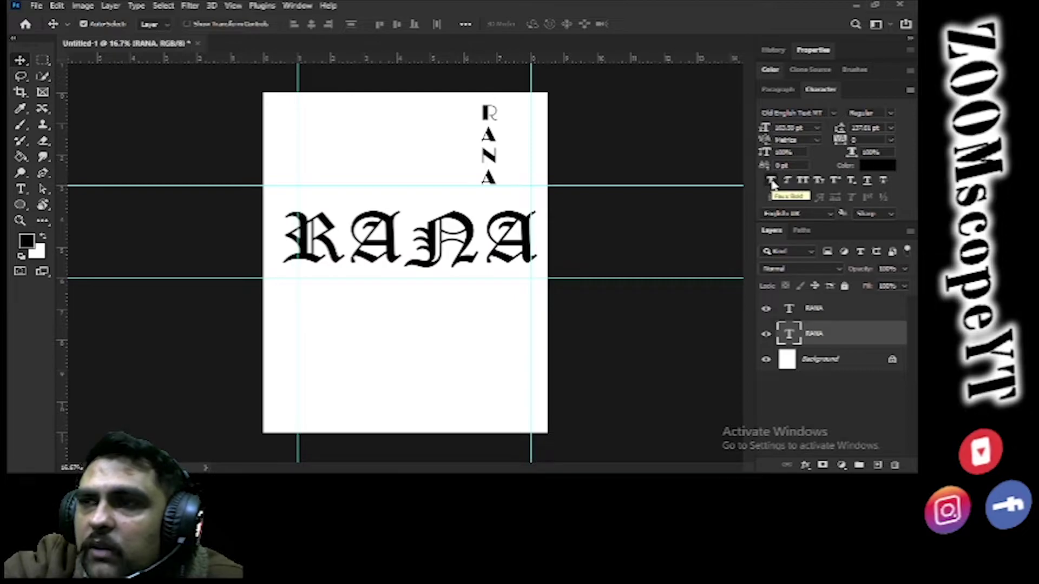
Try wider tracking values of 10, 100 and 200 on the horizontal text
left_click(888, 139)
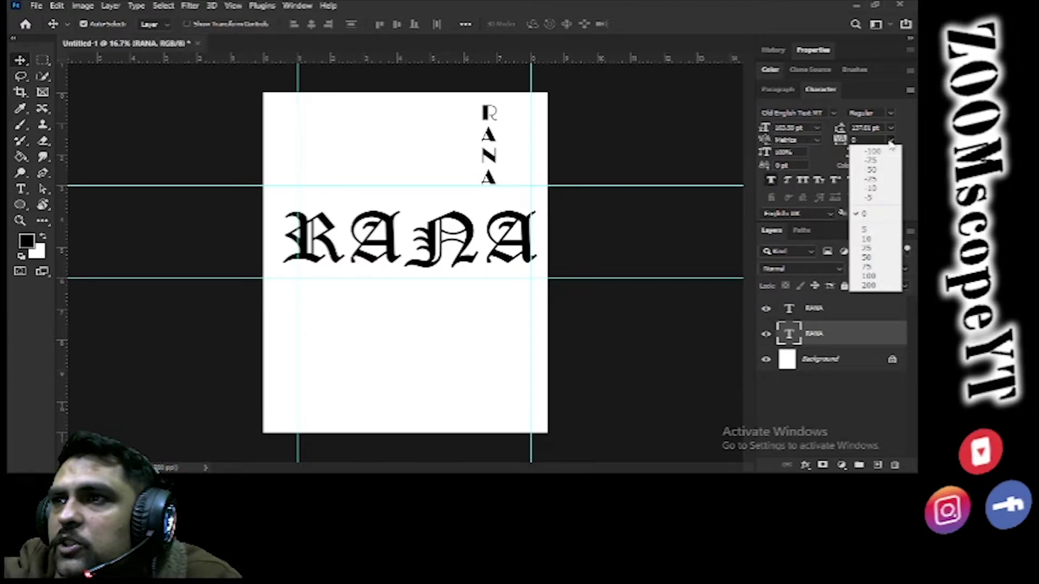
left_click(869, 241)
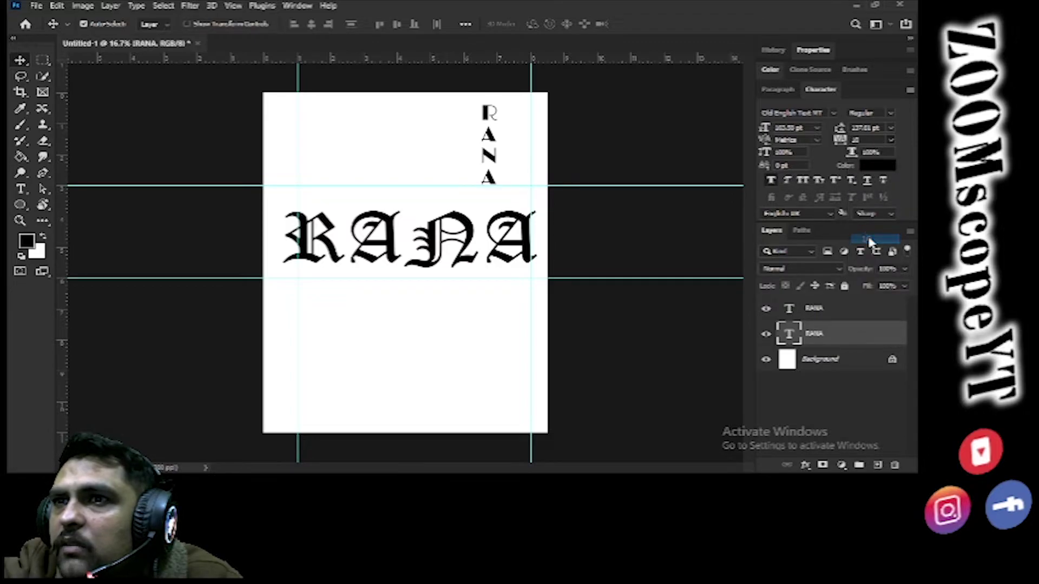
left_click(890, 139)
left_click(869, 276)
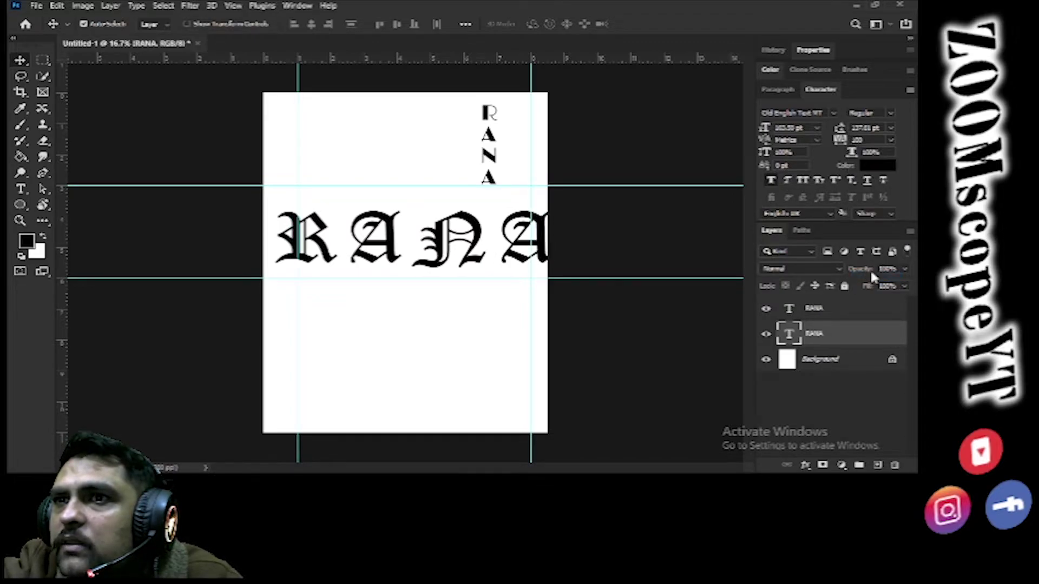
left_click(890, 140)
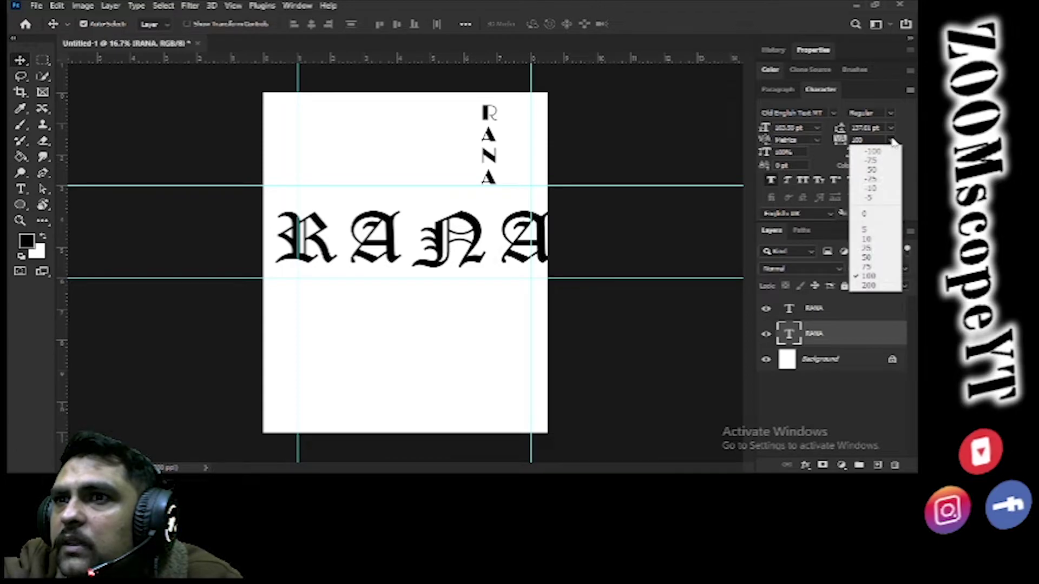
left_click(855, 285)
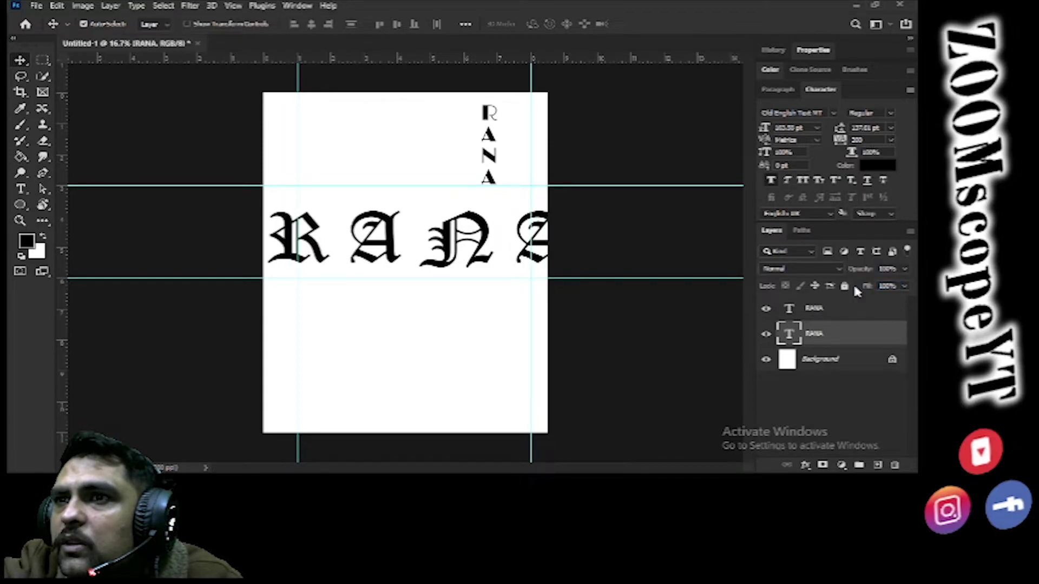
Tighten the horizontal text's tracking, trying -5 and -25 and settling on -75
left_click(890, 139)
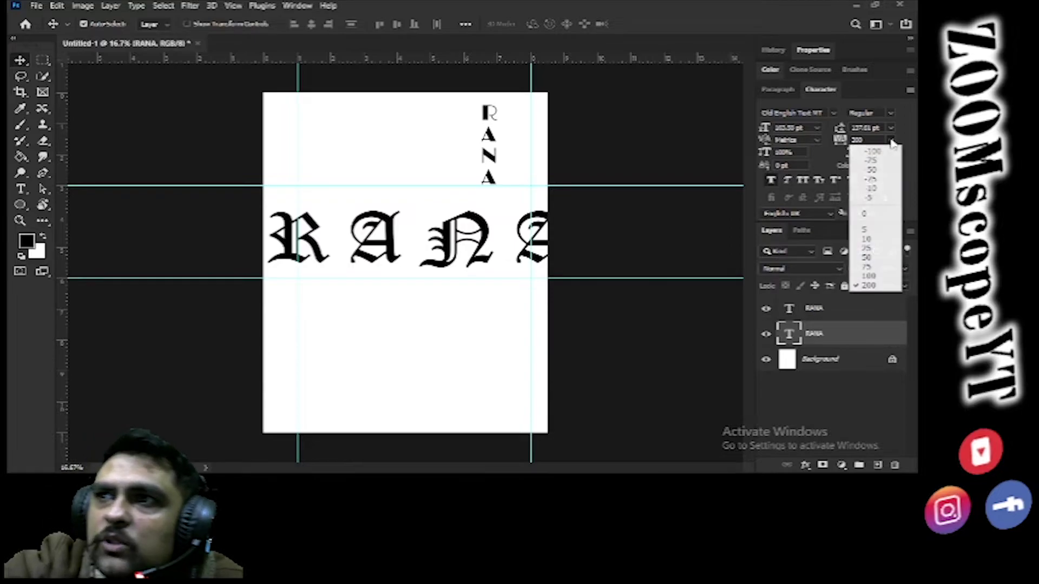
left_click(868, 198)
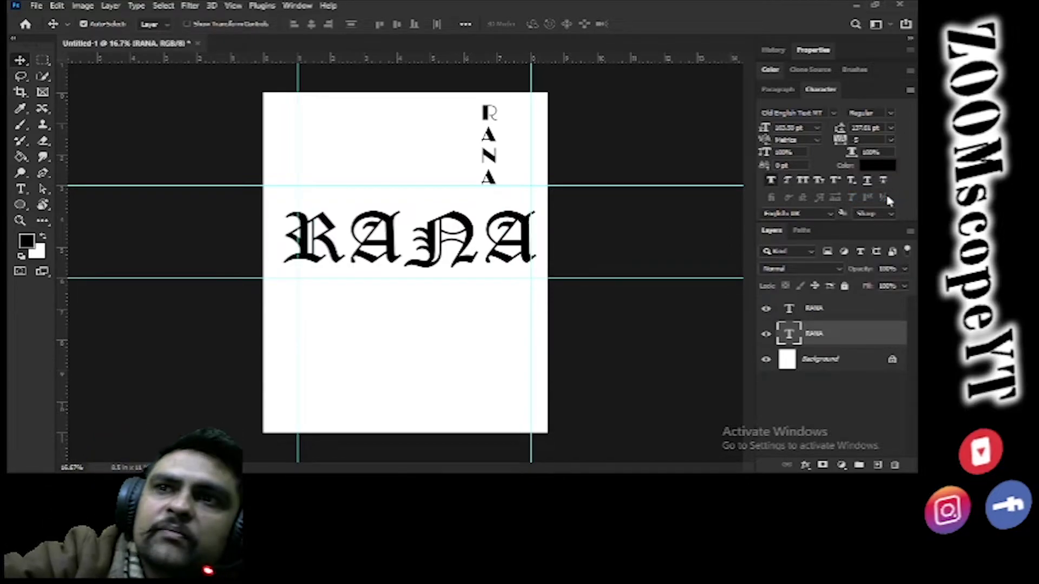
left_click(891, 139)
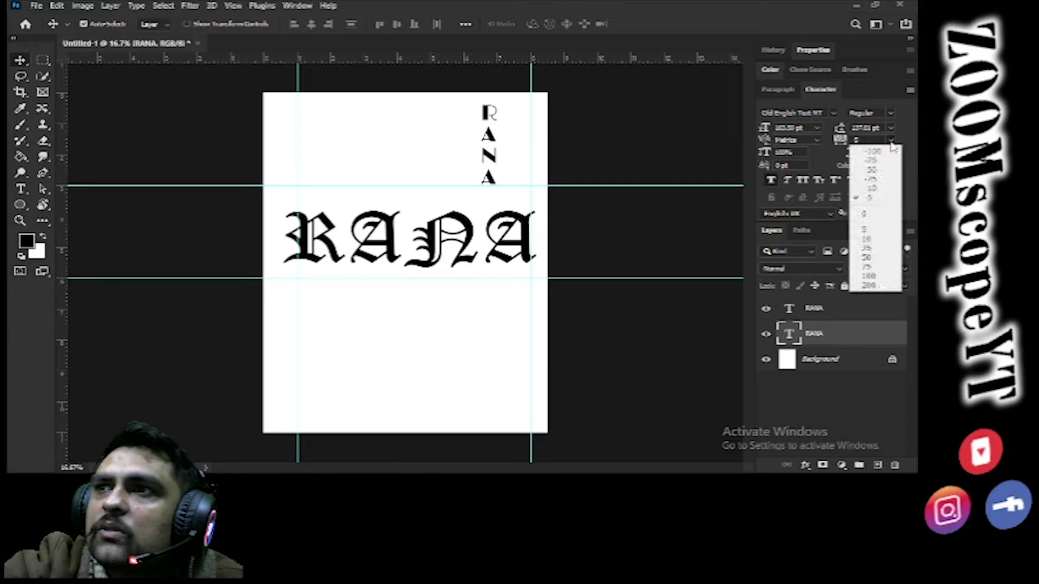
left_click(880, 181)
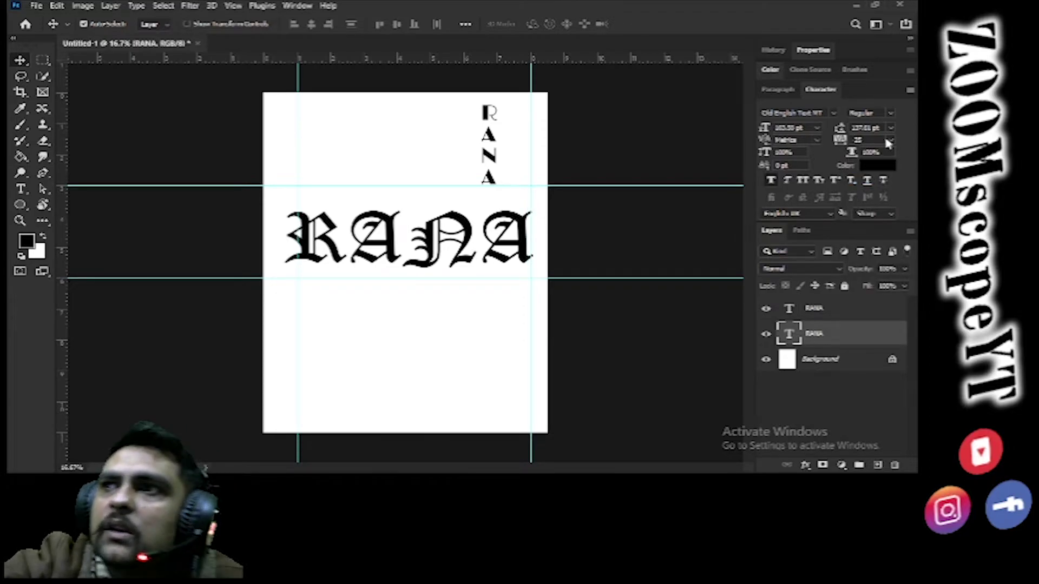
left_click(888, 139)
left_click(887, 165)
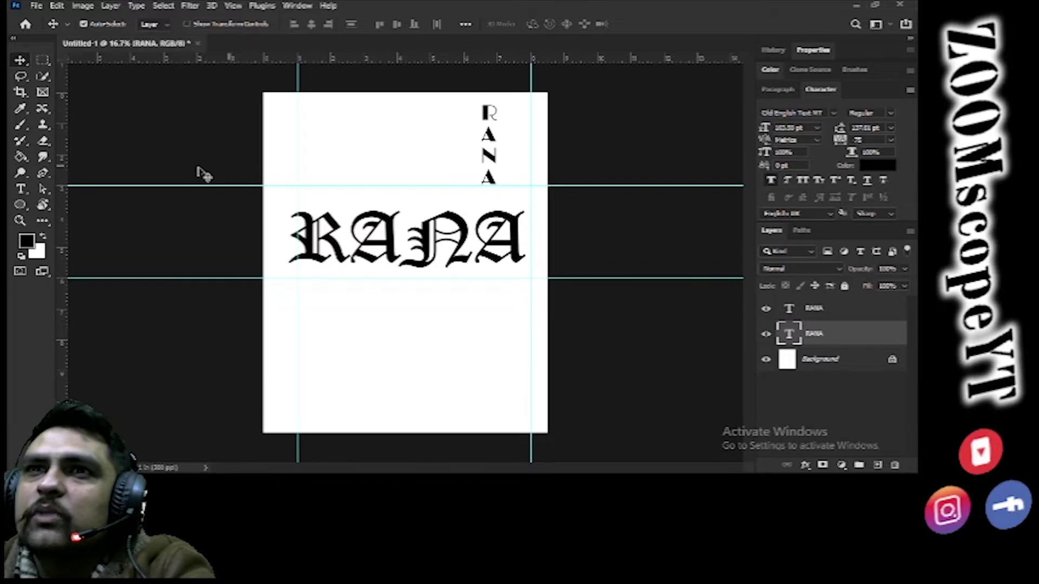
Tighten the kerning between the second and third letters of the horizontal text to -75 and commit the edit
left_click(21, 190)
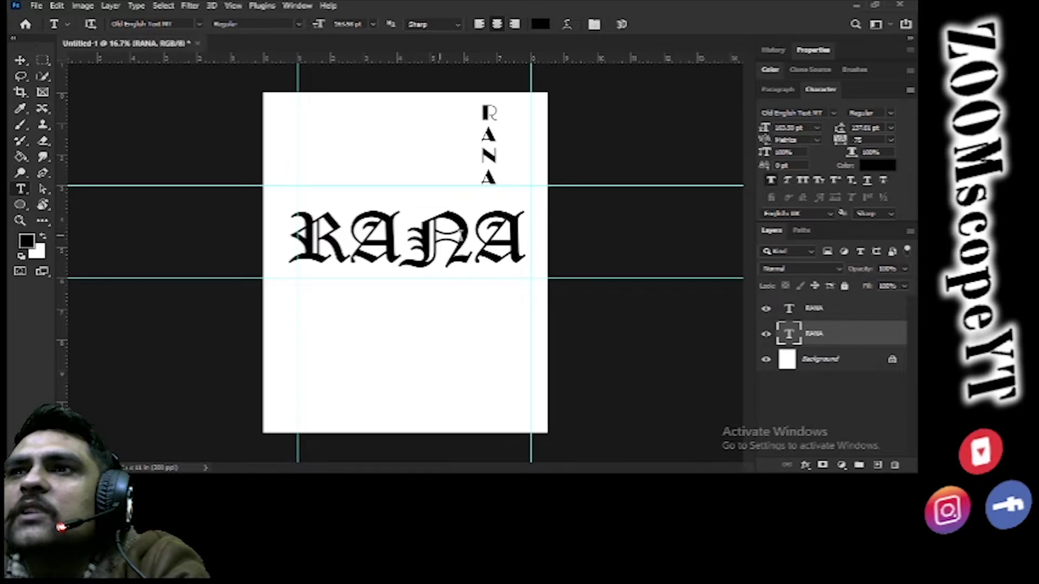
left_click(401, 244)
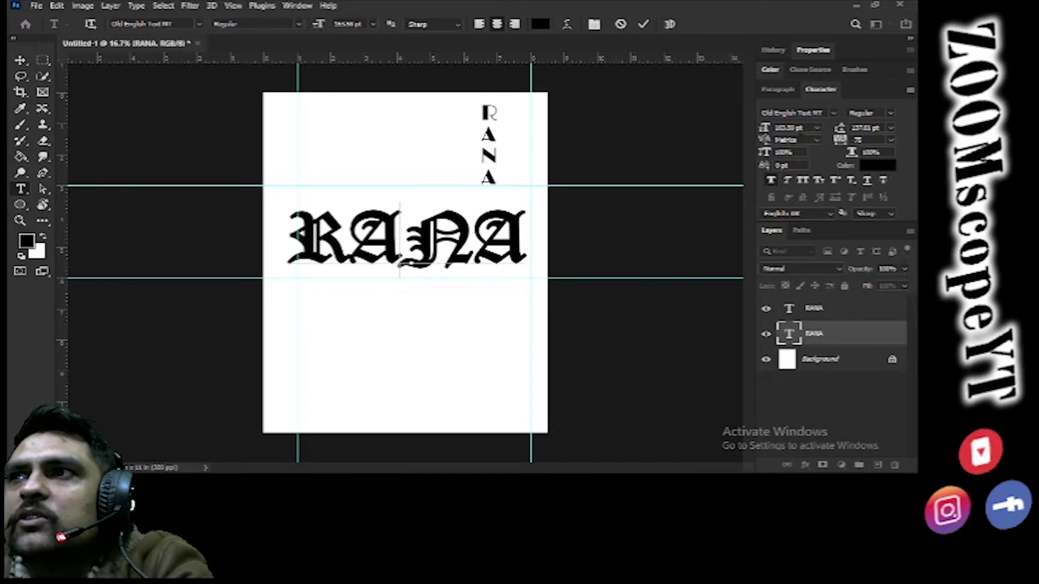
scroll(788, 140, "down", 2)
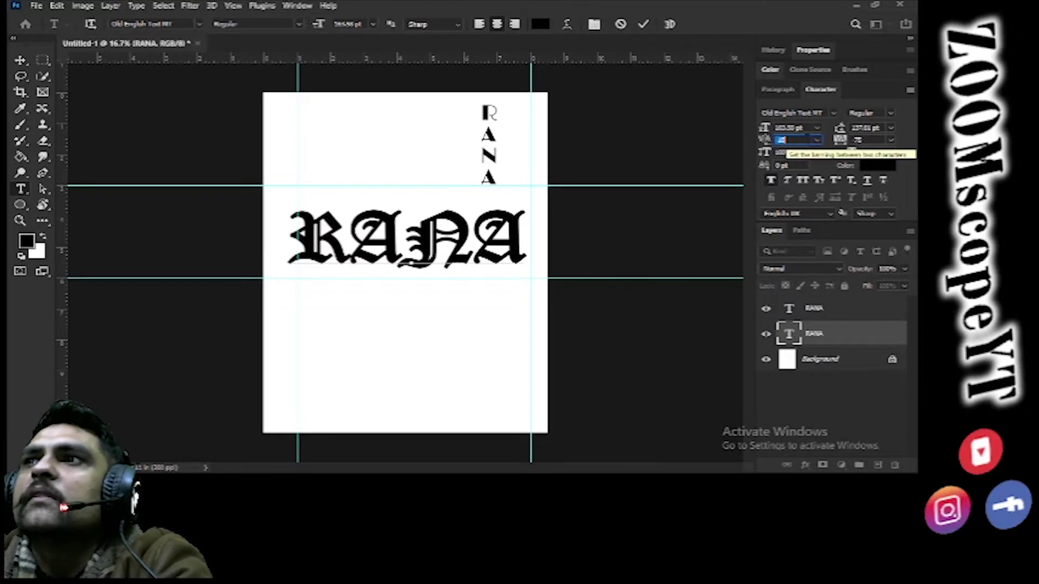
scroll(795, 140, "down", 4)
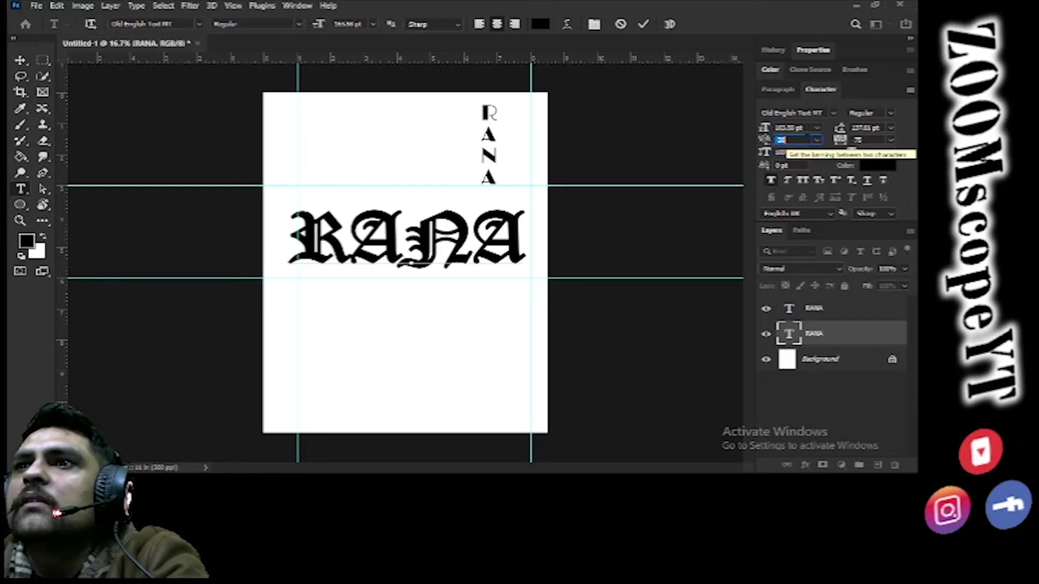
key("Up")
key("Up")
key("Up")
key("Up")
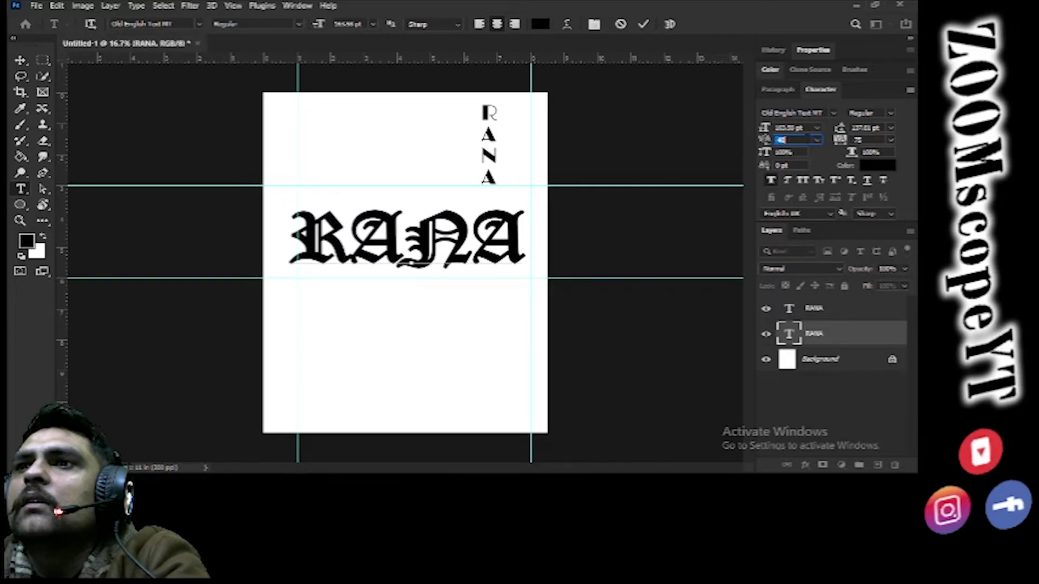
key("Up")
key("Up")
key("Up")
key("Up")
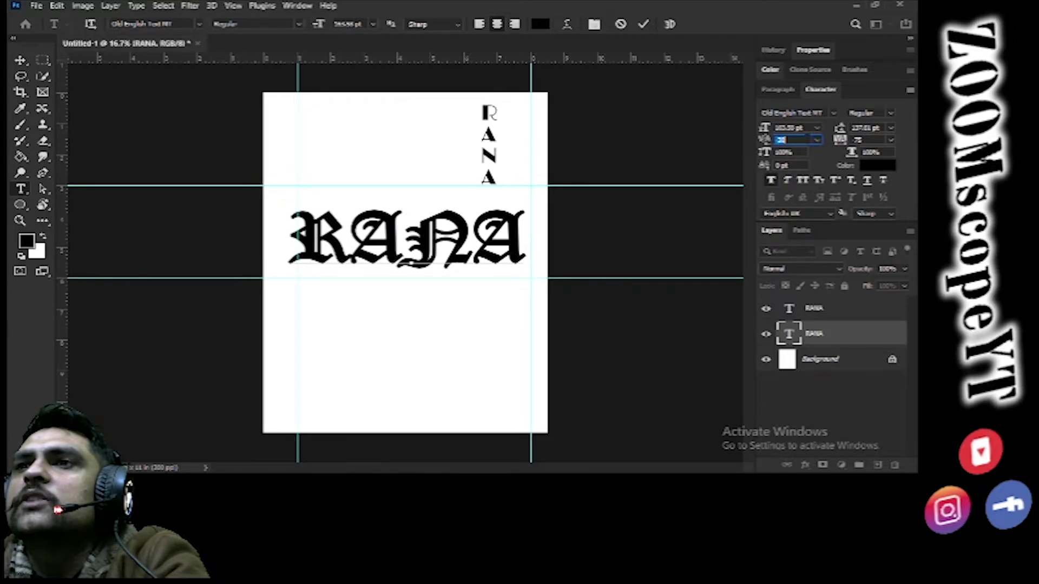
key("Up")
key("Up")
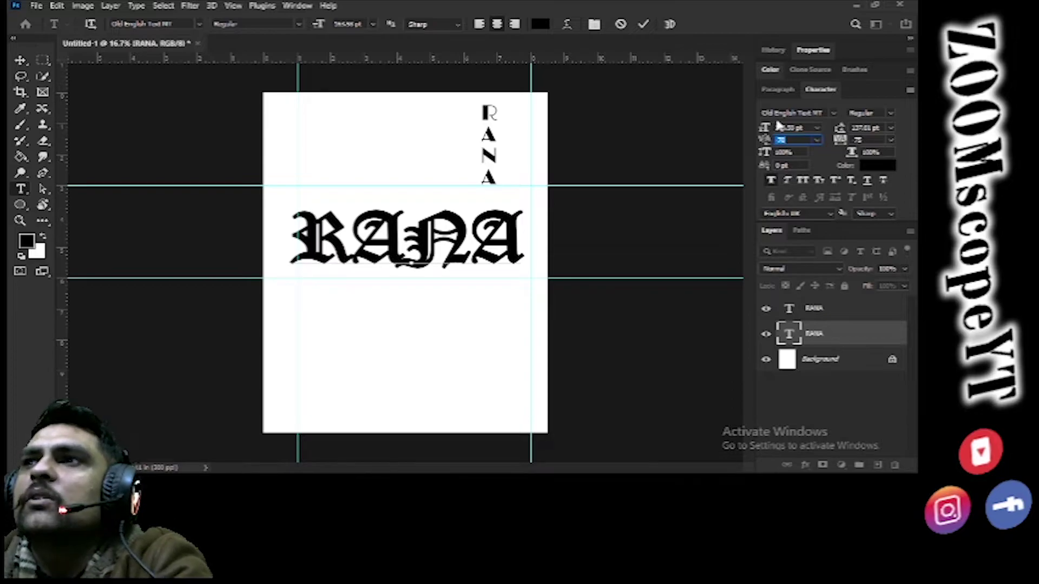
key("Return")
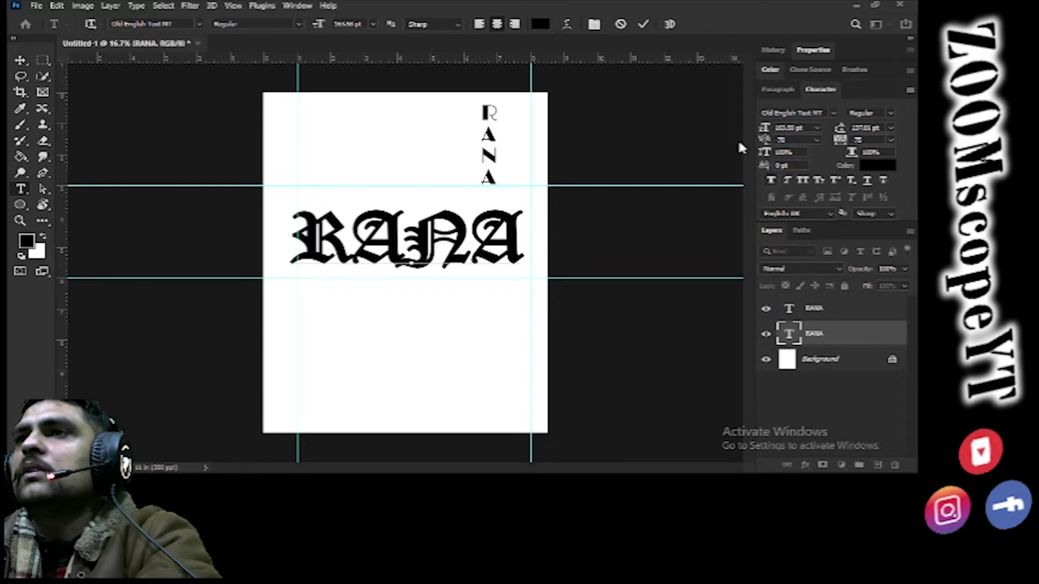
left_click(642, 25)
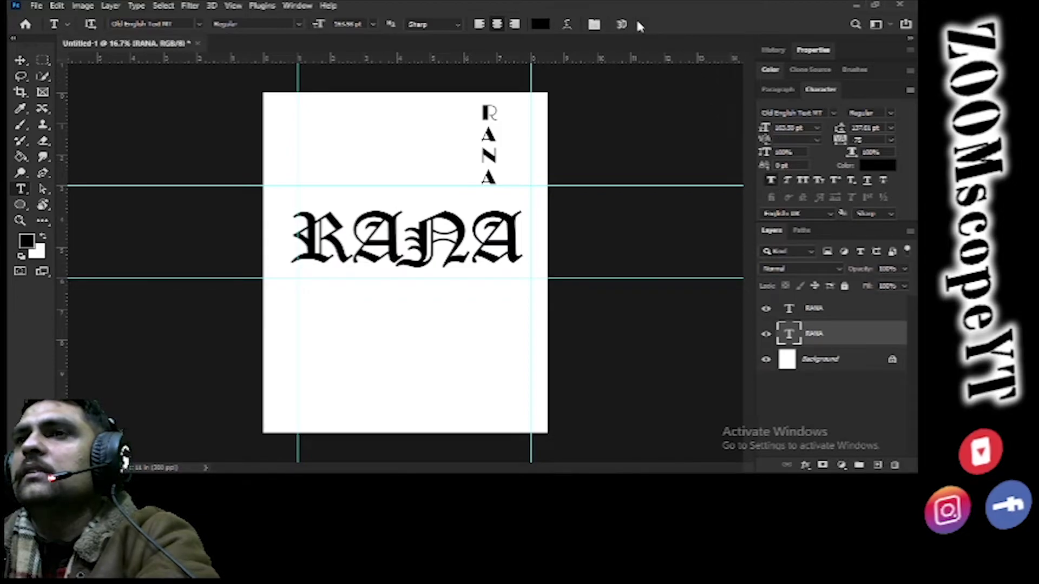
Remove Faux Bold from the horizontal text and set its tracking to -50
left_click(772, 183)
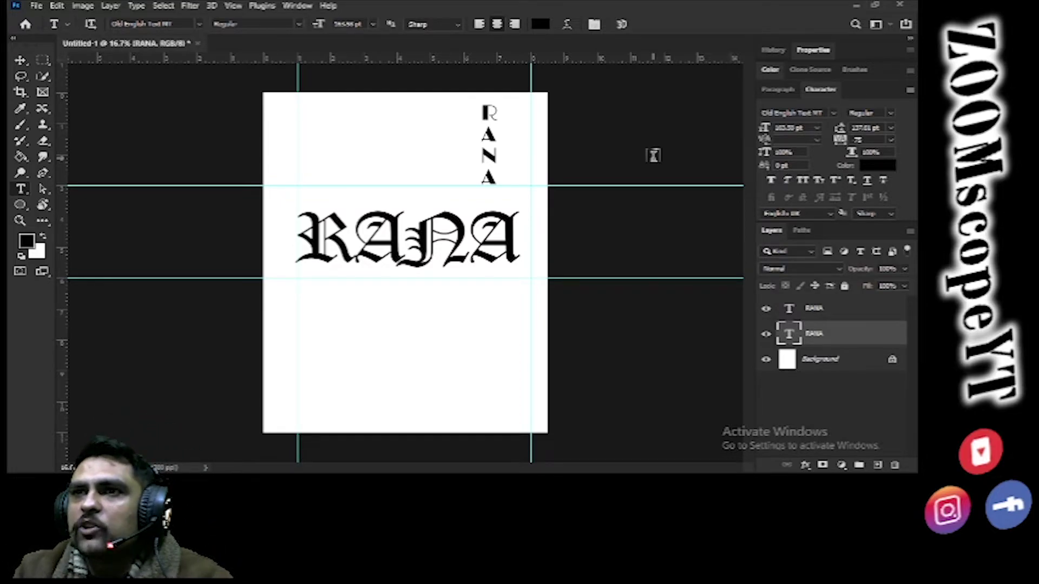
left_click(891, 139)
left_click(883, 171)
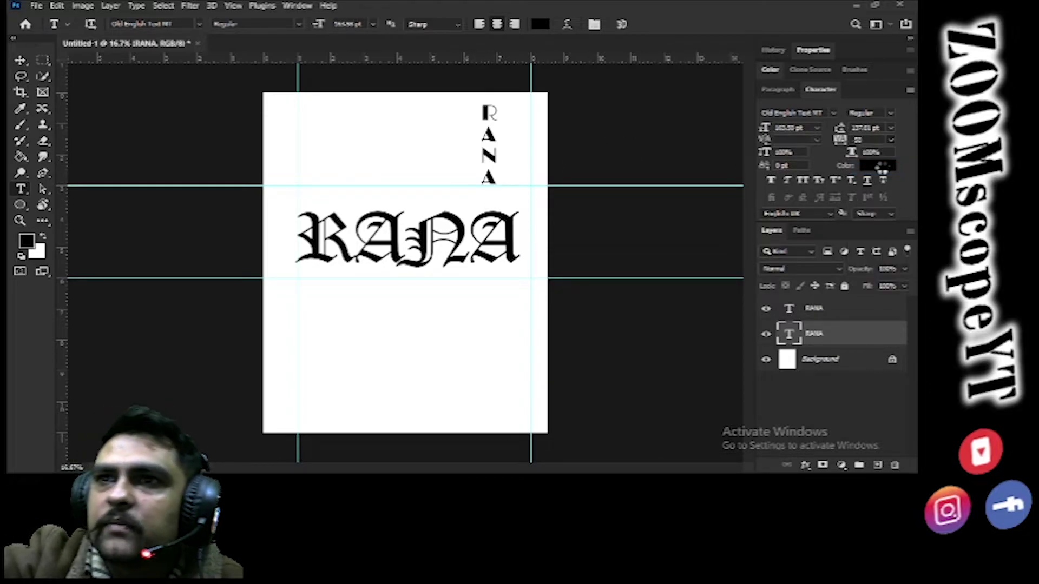
Enlarge only the first letter of the horizontal text to 200 pt and commit the edit
left_click_drag(351, 243, 309, 246)
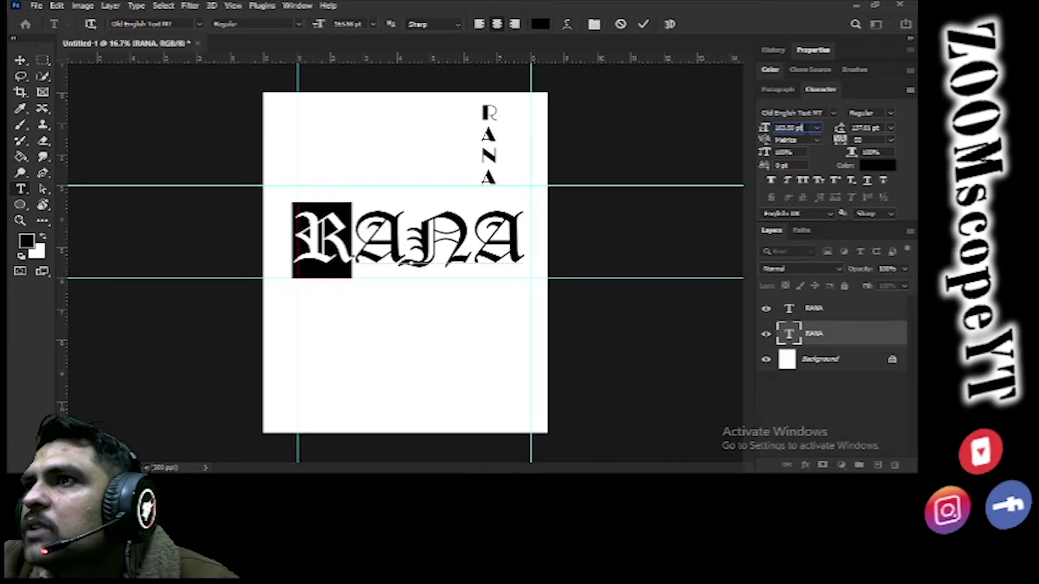
left_click(817, 128)
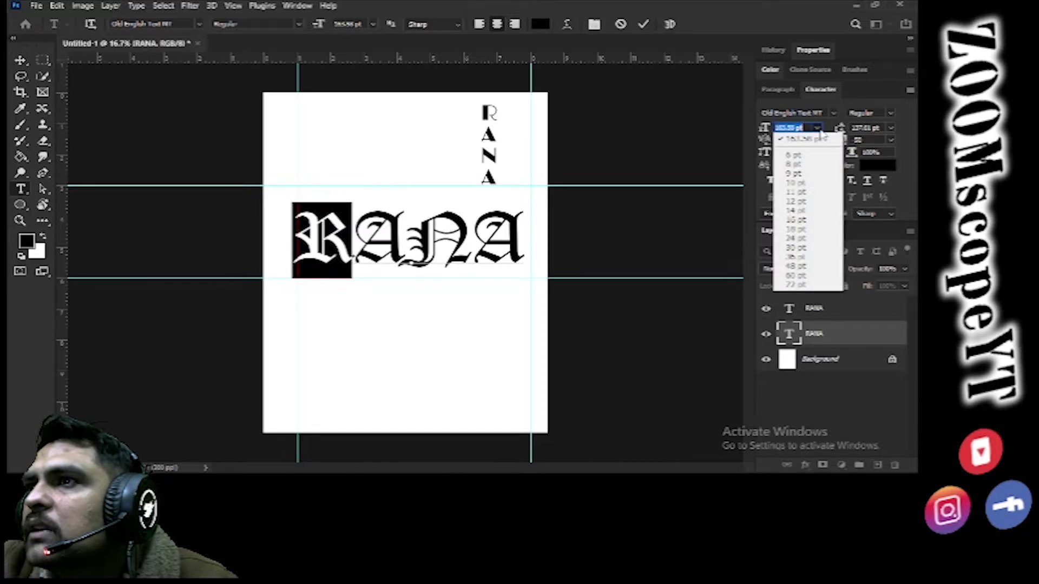
left_click(805, 127)
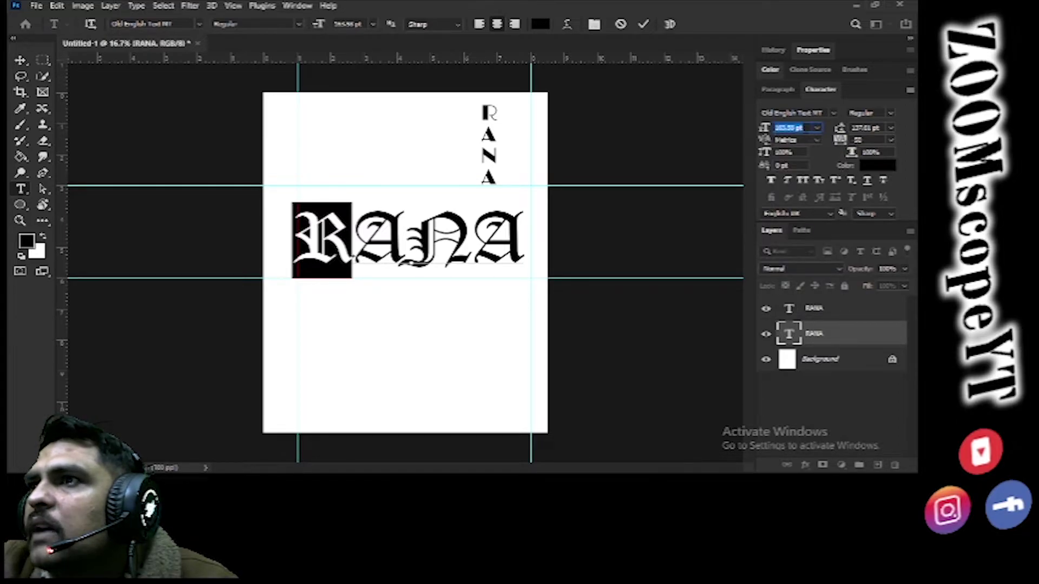
type("200")
key("Return")
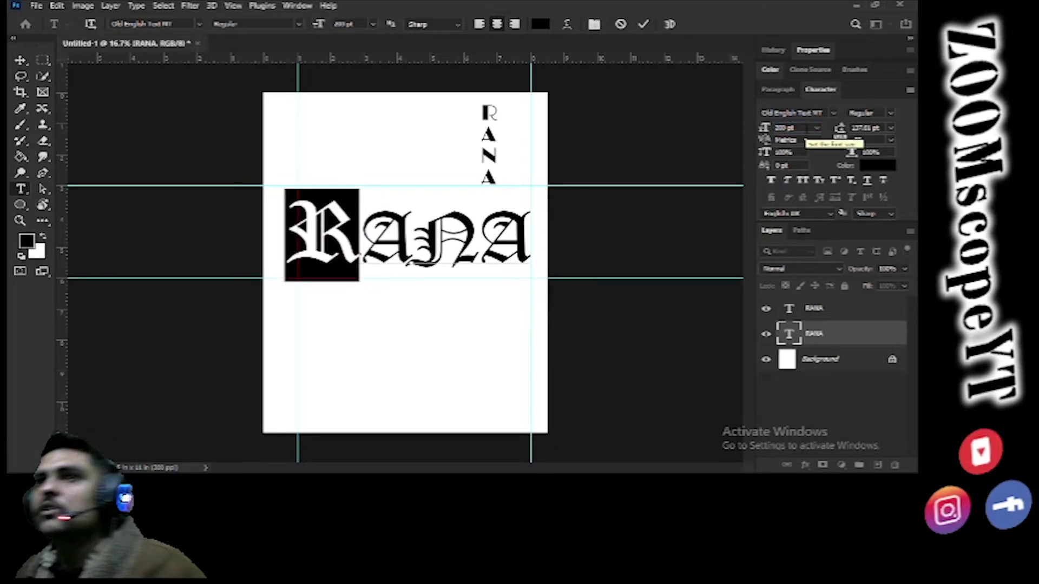
left_click(644, 24)
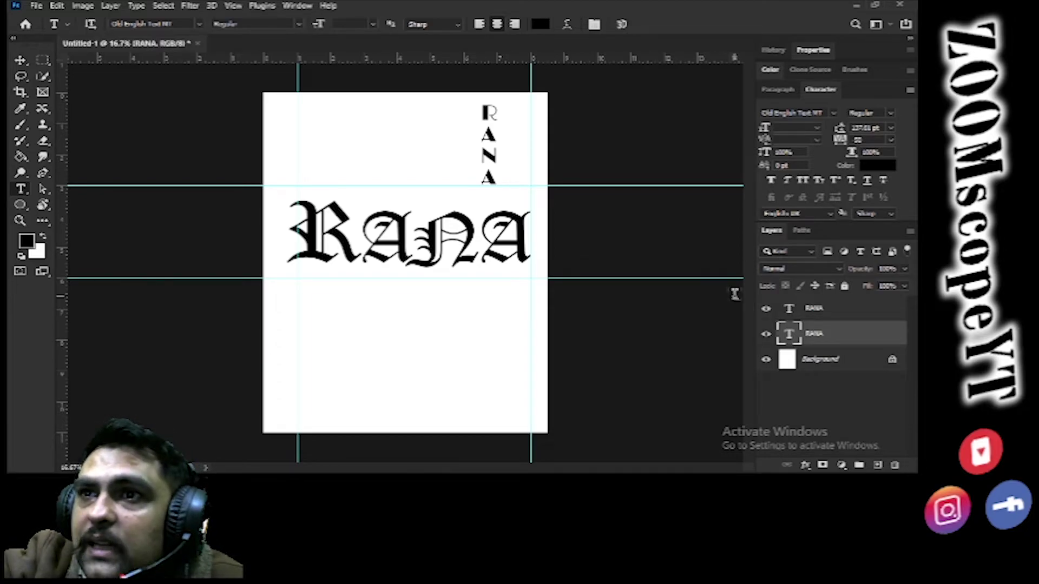
Hide the vertical text layer
left_click(21, 60)
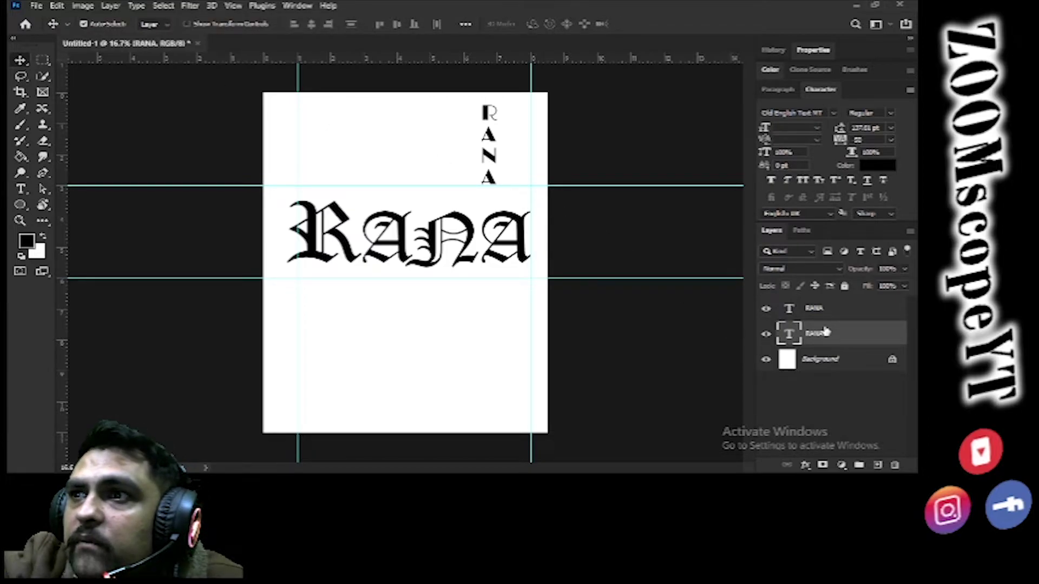
left_click(767, 313)
left_click(767, 313)
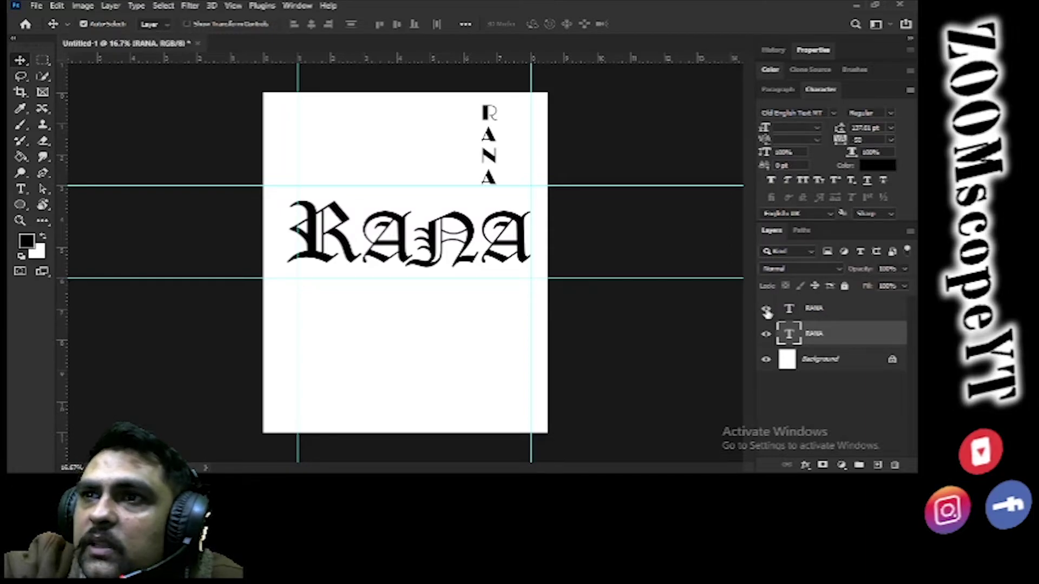
left_click(766, 312)
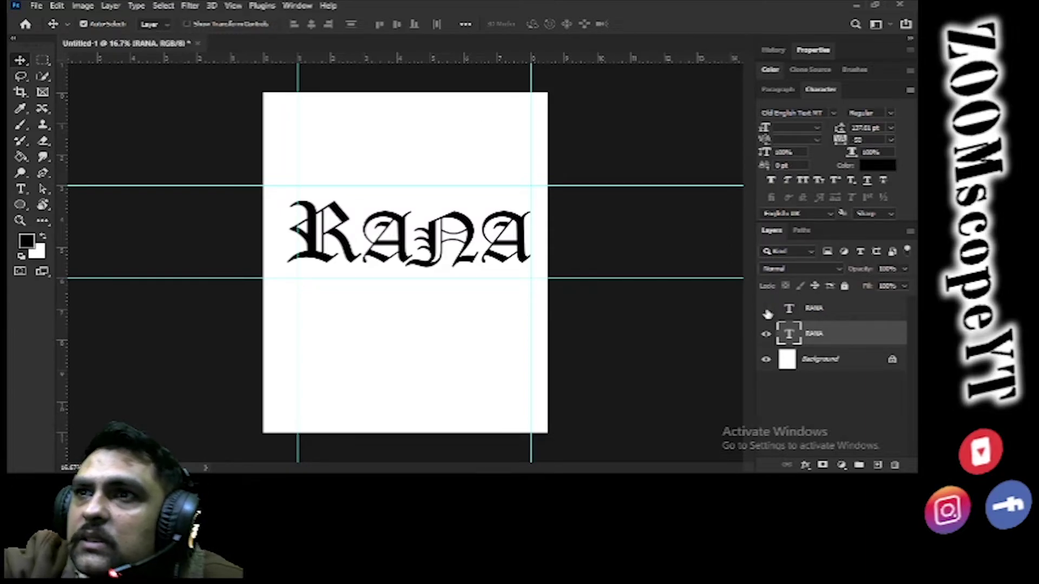
Open the horizontal text layer's blending options, move the dialog off the first letter, and enable Bevel & Emboss with its settings shown
right_click(839, 336)
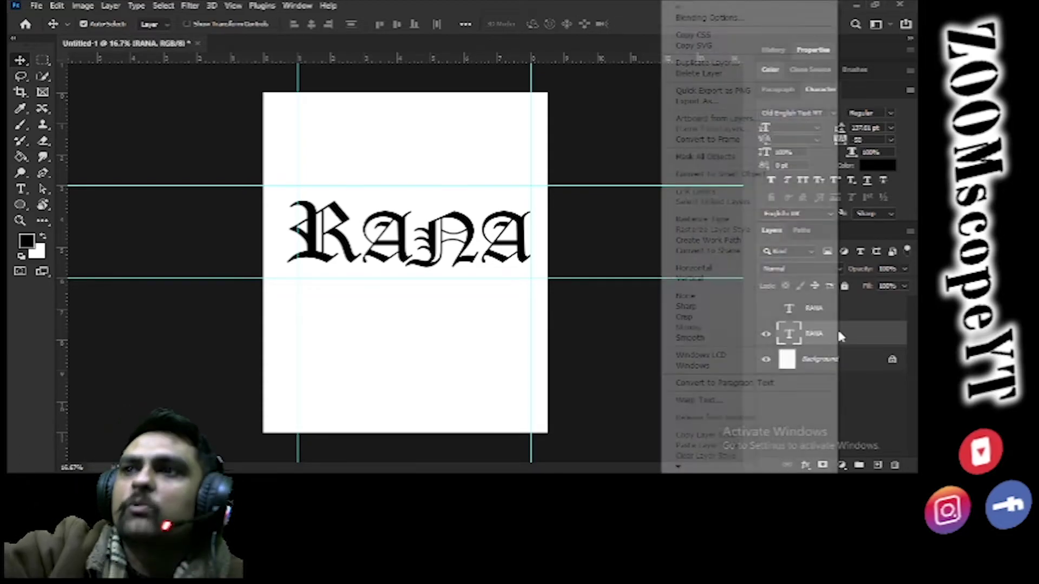
left_click(728, 18)
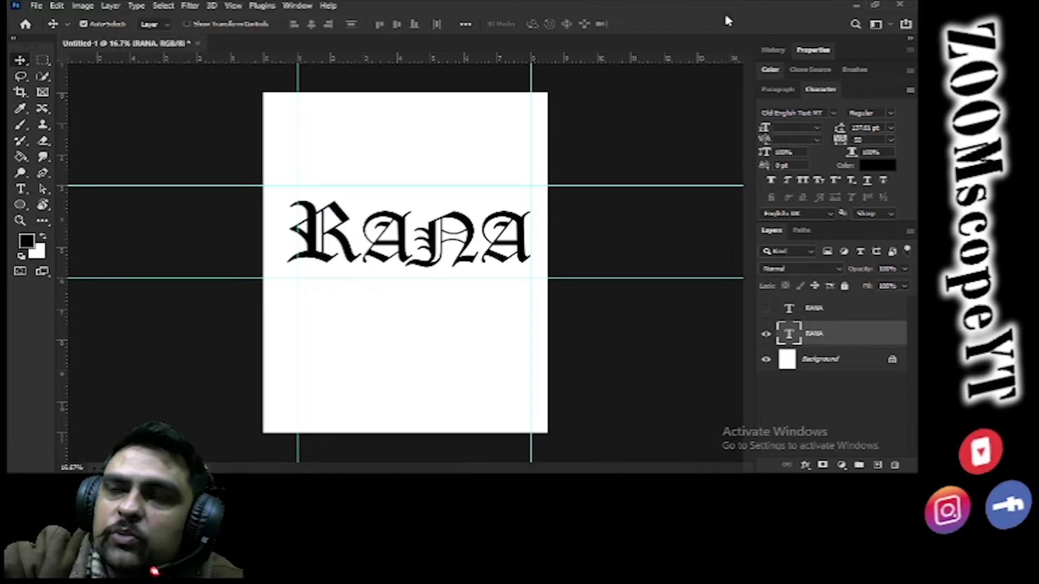
left_click_drag(427, 34, 472, 118)
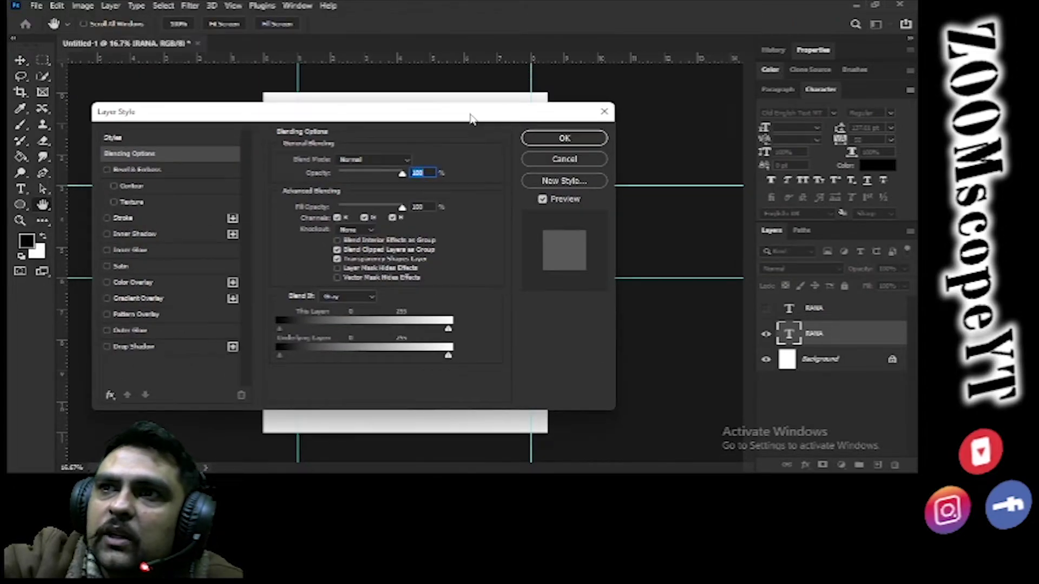
left_click_drag(493, 113, 762, 50)
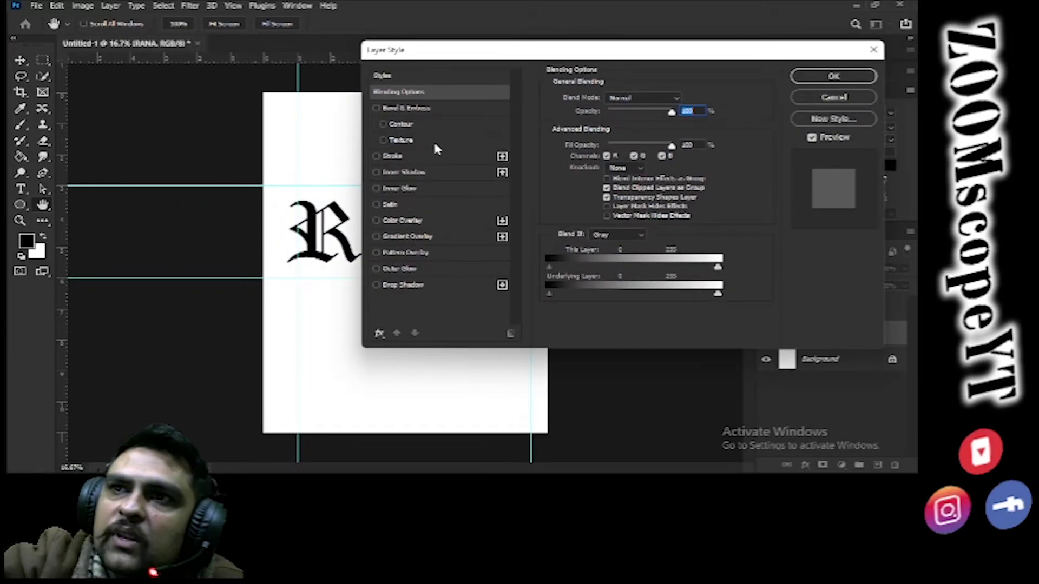
left_click(376, 109)
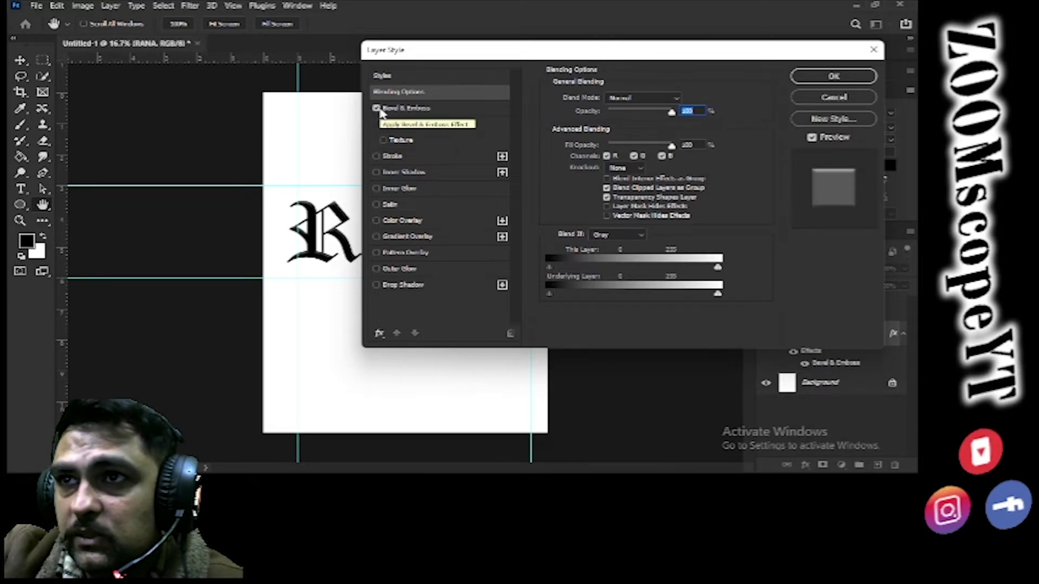
left_click(442, 109)
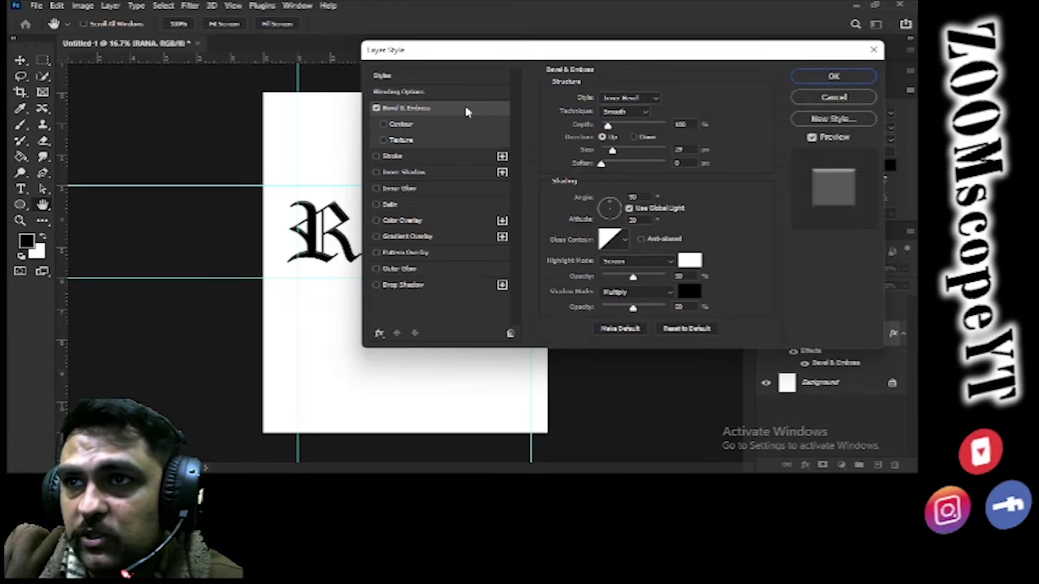
Set the Inner Bevel to the Chisel Hard technique with depth 1000%, size 250 px and soften 0 px, and apply the style
left_click(633, 98)
left_click(637, 100)
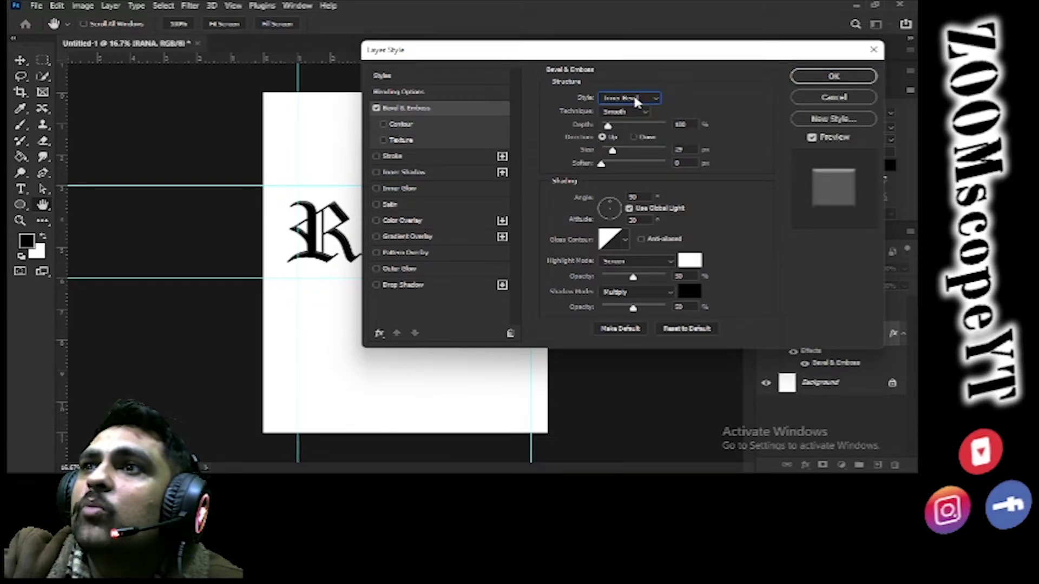
left_click(633, 112)
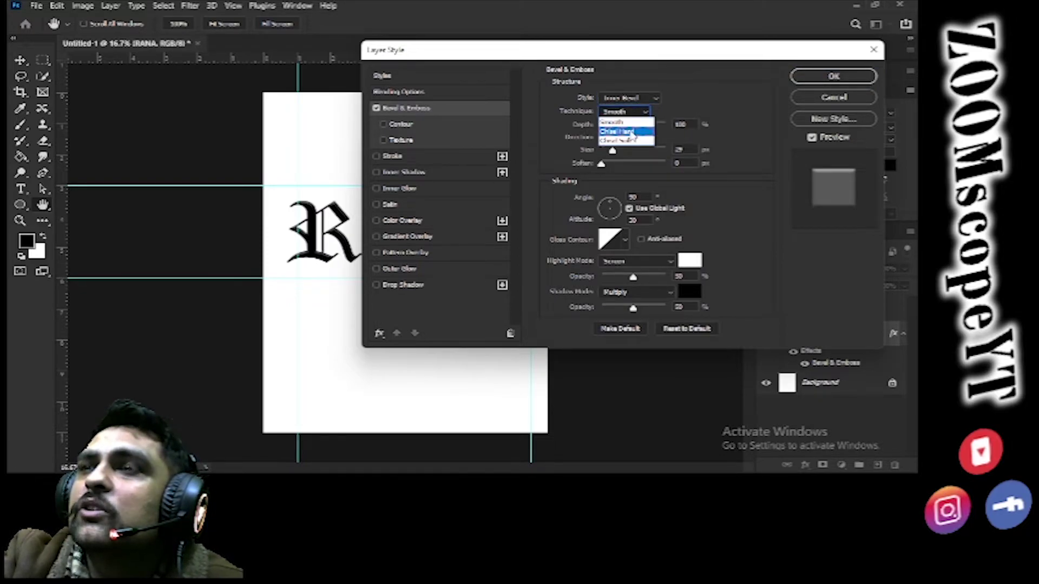
left_click(632, 134)
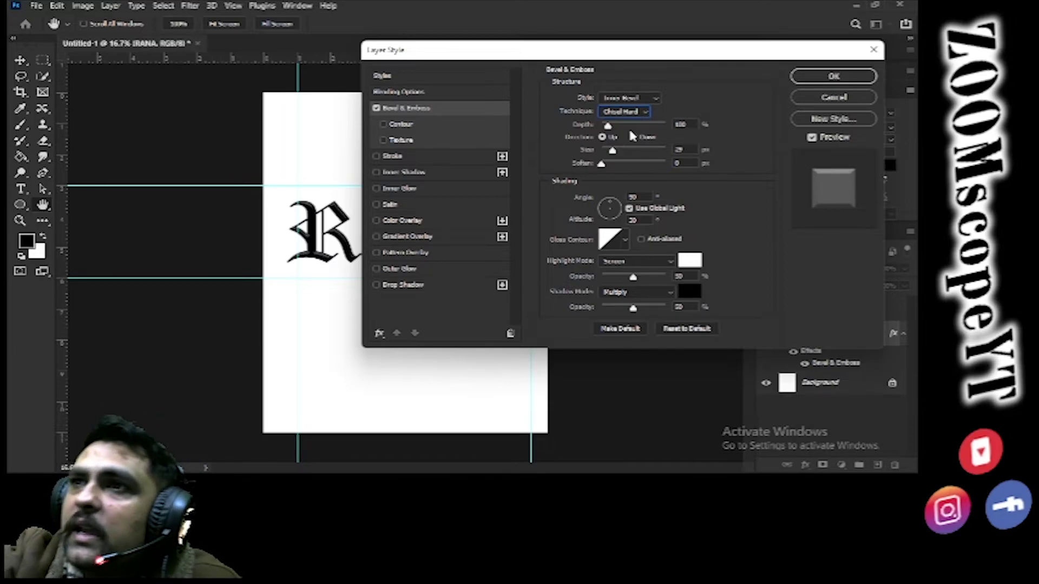
left_click_drag(608, 125, 685, 131)
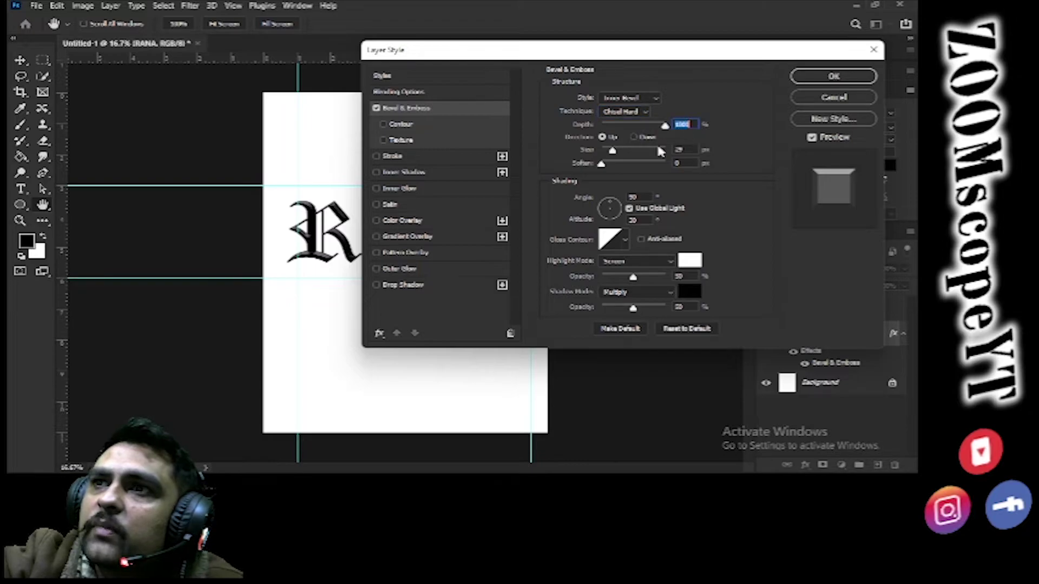
left_click_drag(612, 151, 810, 147)
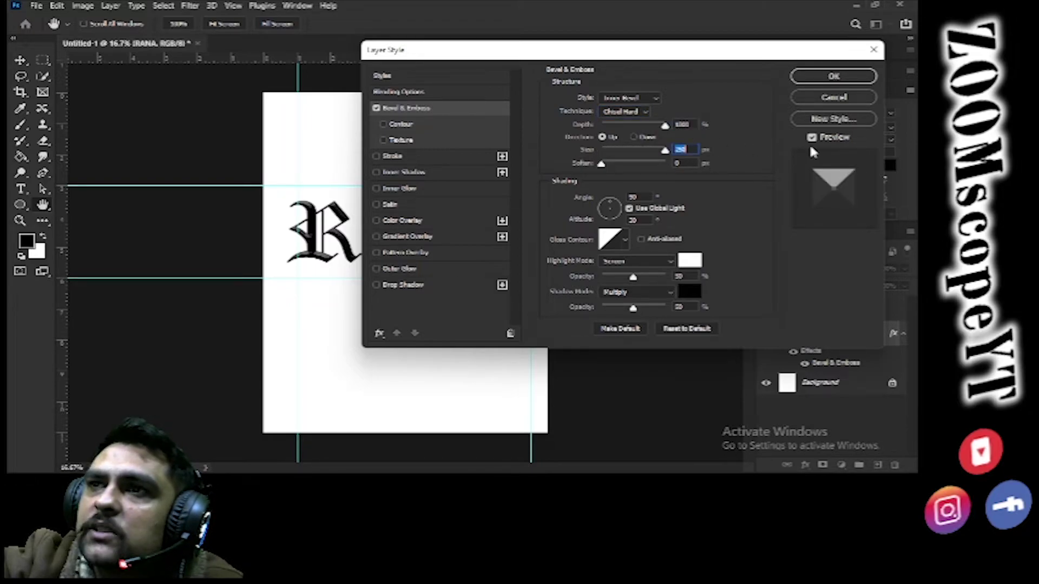
mouse_move(601, 164)
left_mouse_down()
mouse_move(614, 168)
mouse_move(590, 169)
left_mouse_up()
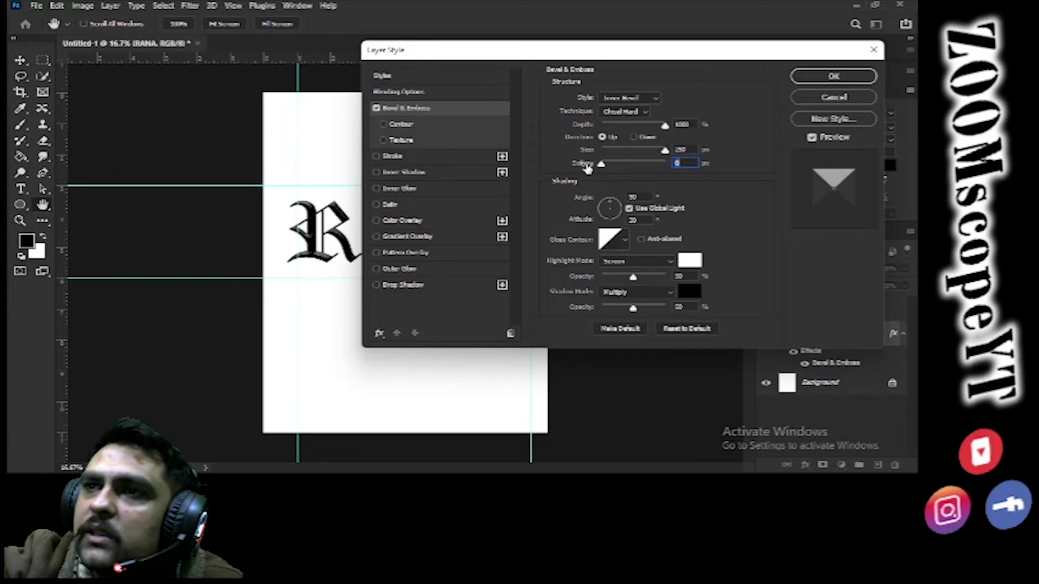
left_click(829, 78)
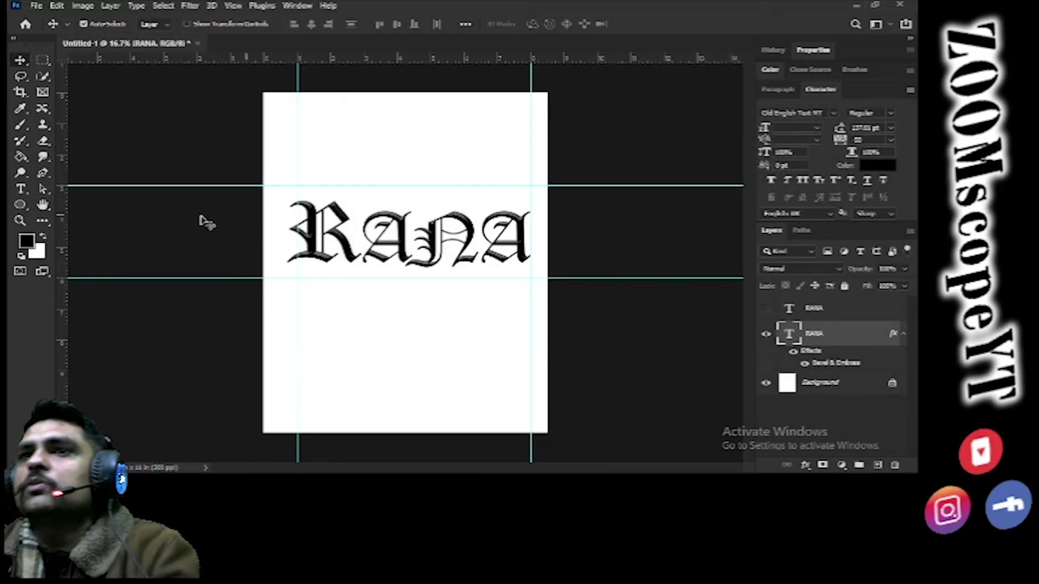
Examine the bevelled horizontal text up close from its first letter in full-screen view
left_click(22, 221)
left_click_drag(328, 228, 413, 229)
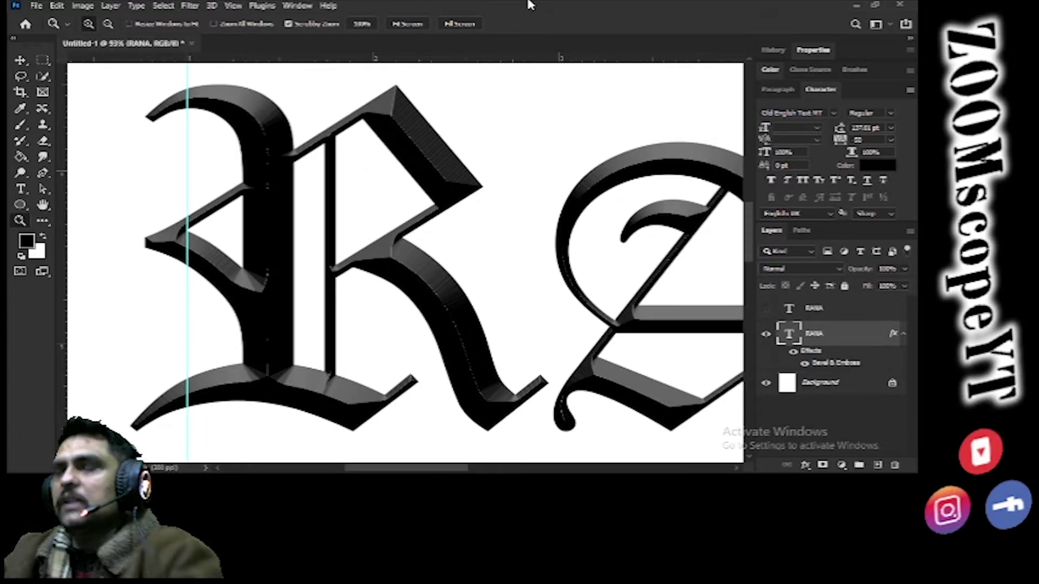
key("f")
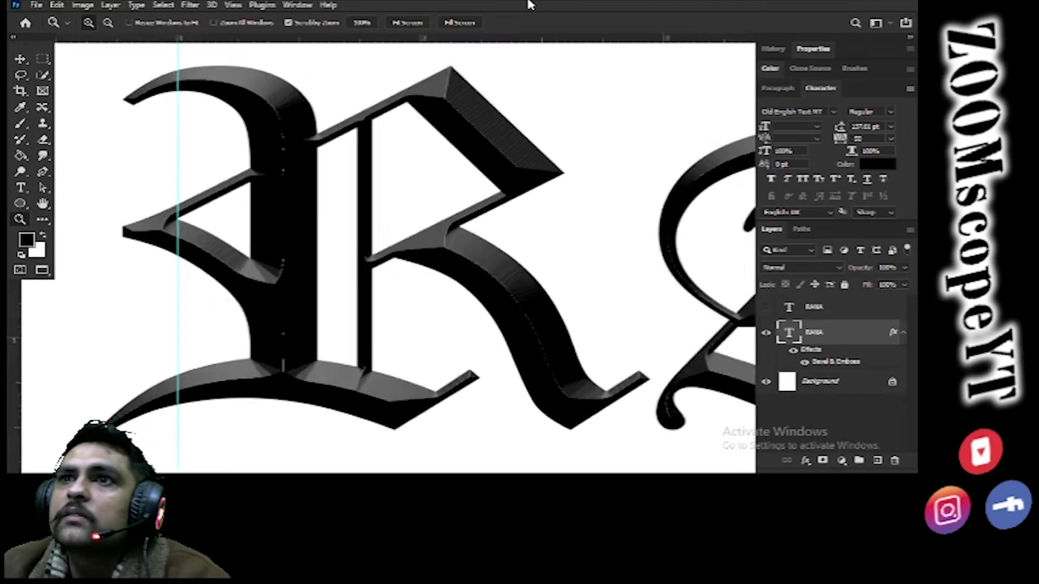
key("f")
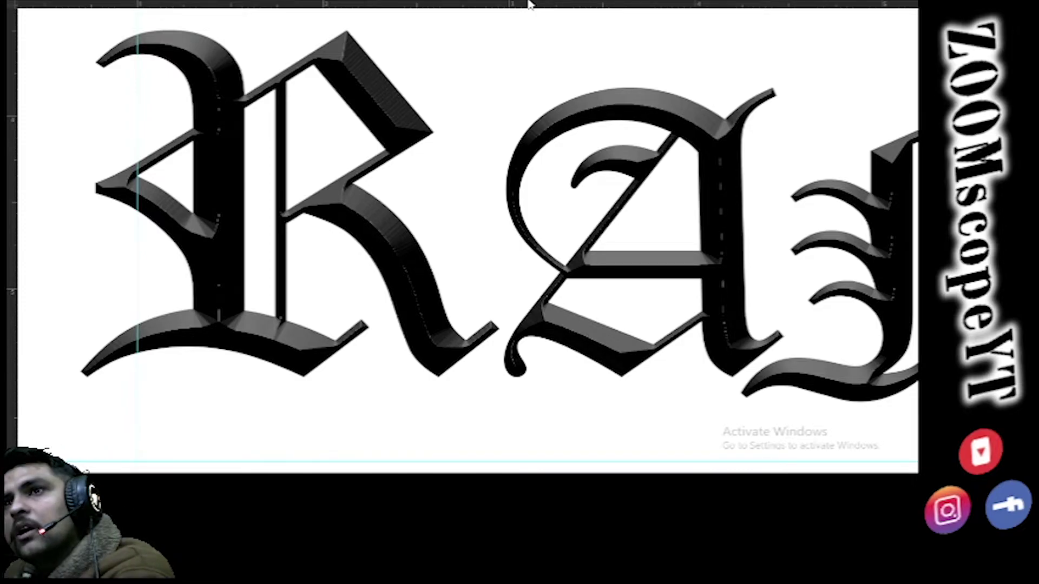
Hide the rulers and give the horizontal text layer a mid-grey colour overlay, #797979
key("ctrl+r")
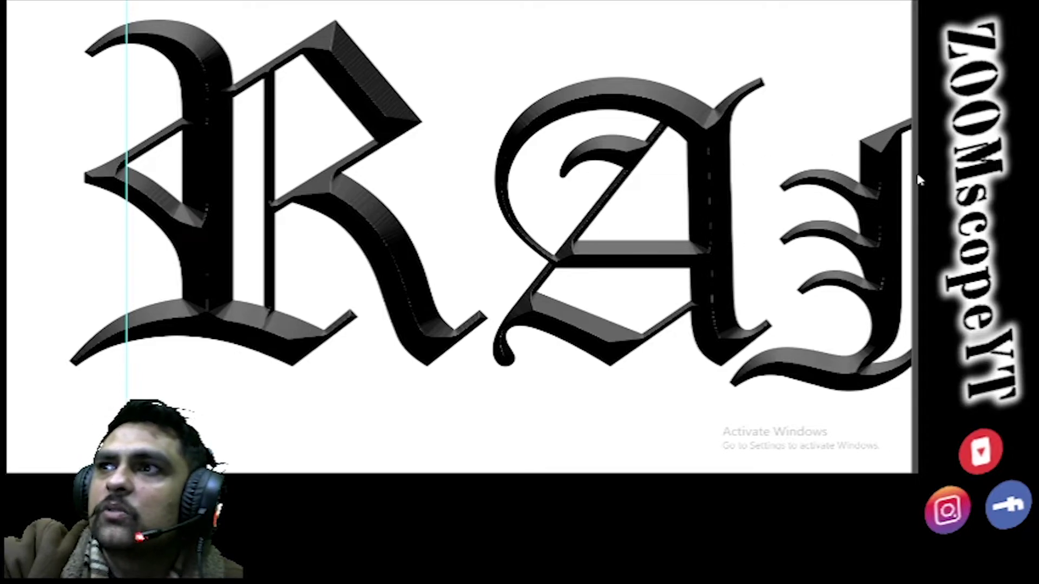
mouse_move(917, 176)
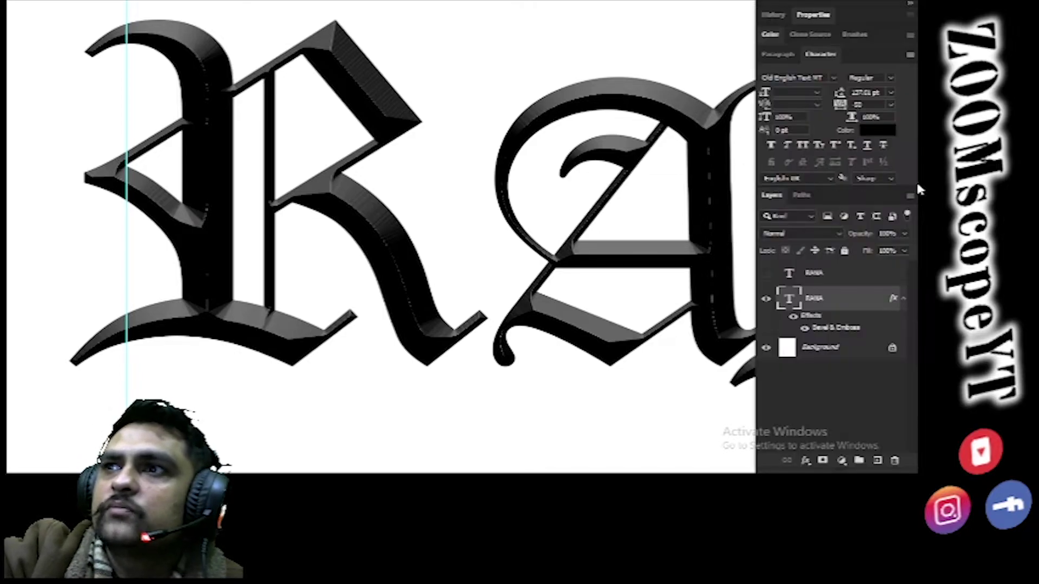
double_click(854, 301)
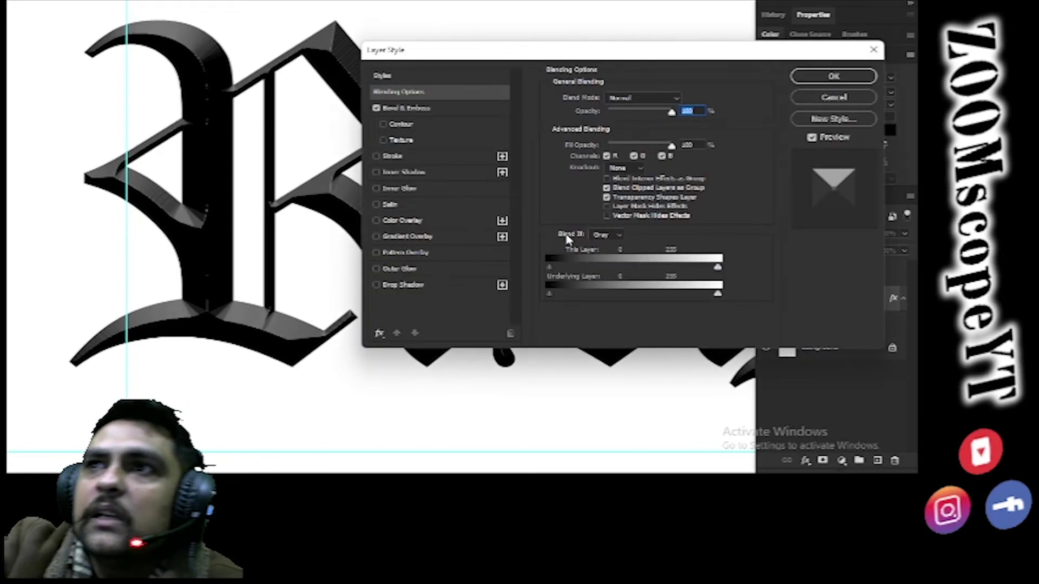
left_click_drag(593, 54, 729, 100)
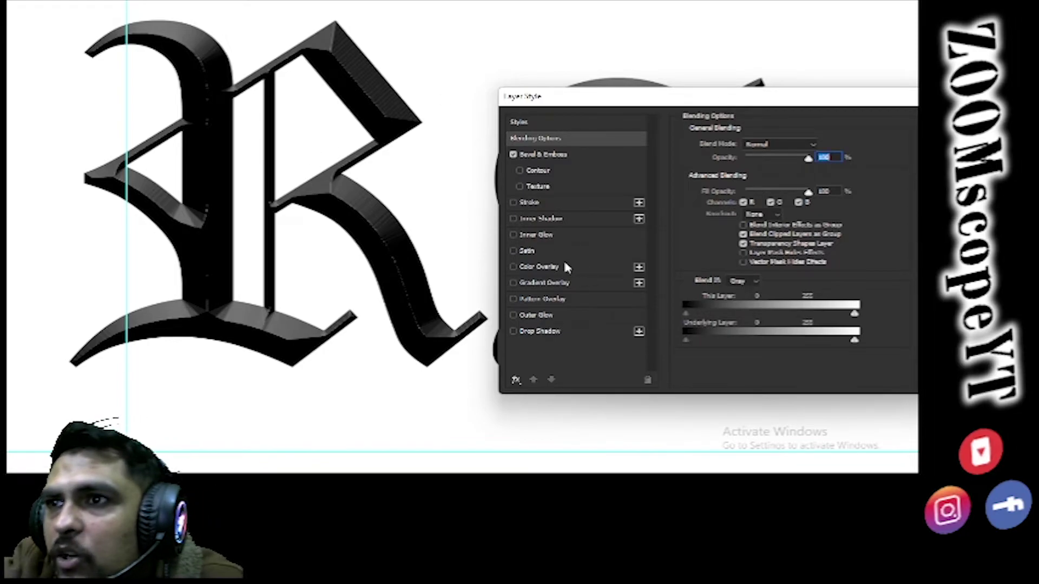
left_click(535, 271)
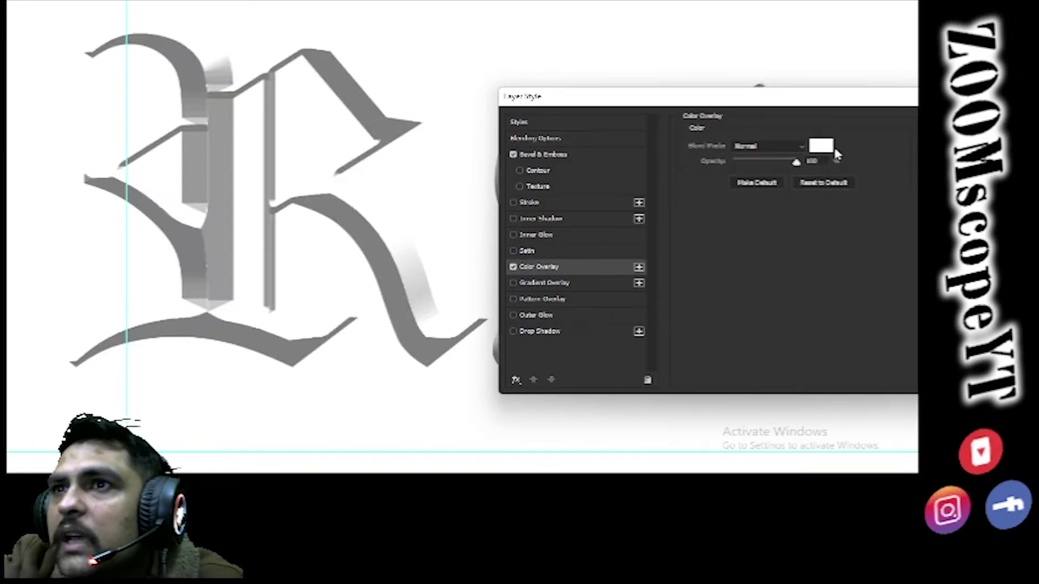
left_click(820, 151)
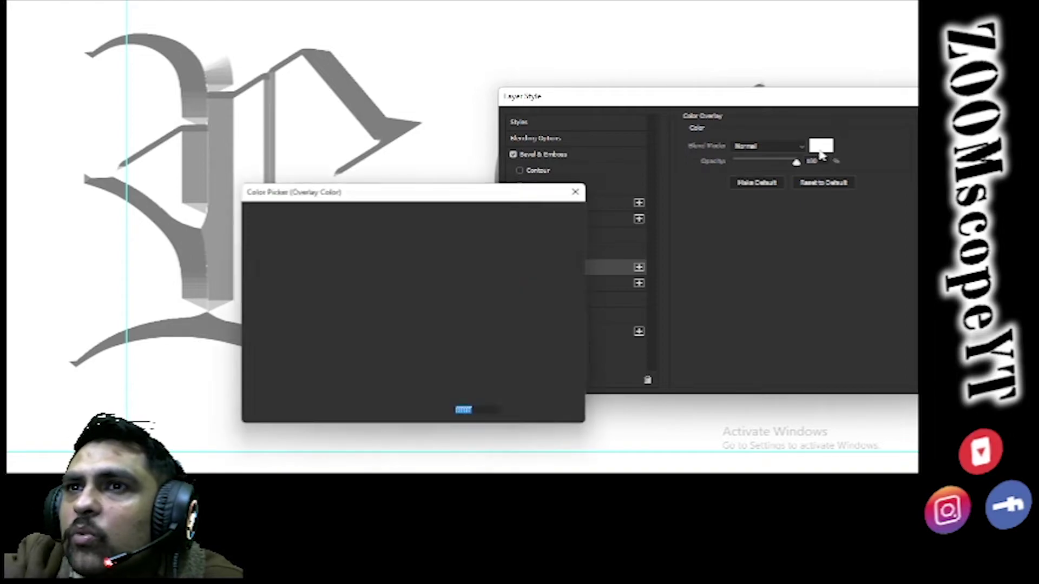
left_click_drag(431, 247, 429, 306)
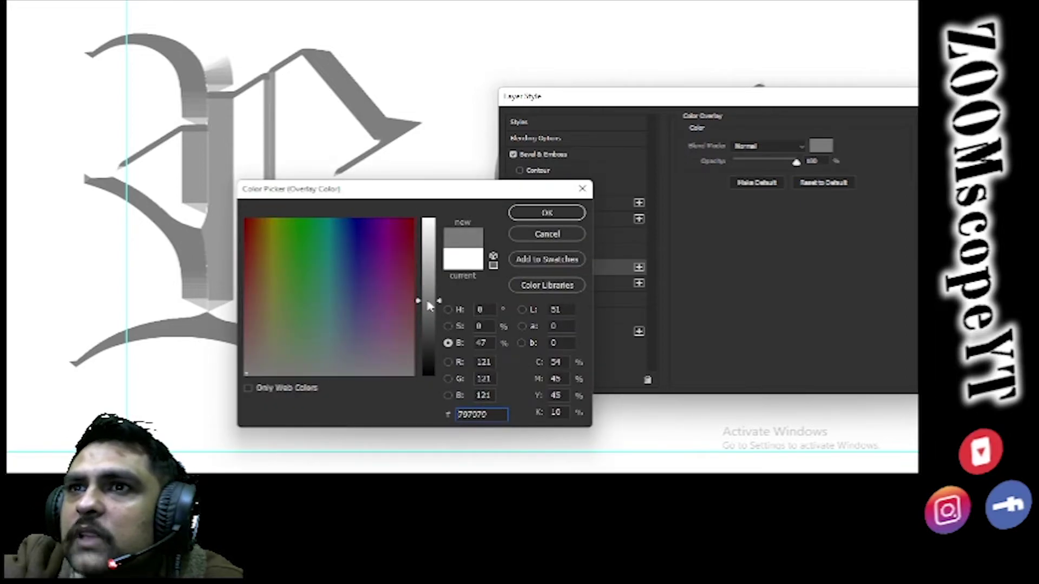
left_click(542, 214)
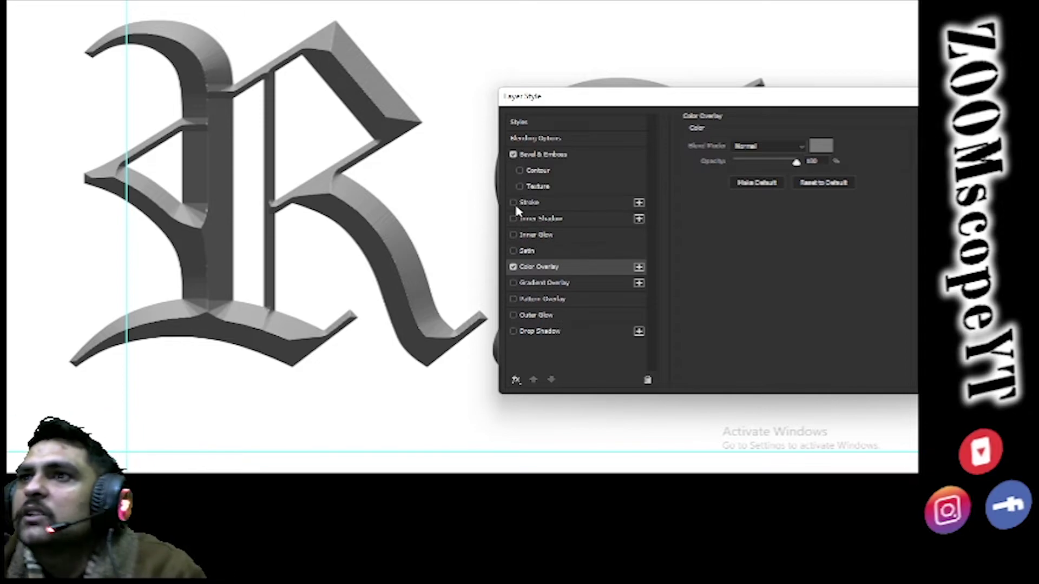
Add a black (#000000) stroke to the horizontal text, set its size to 13 px, and apply the style
left_click(557, 204)
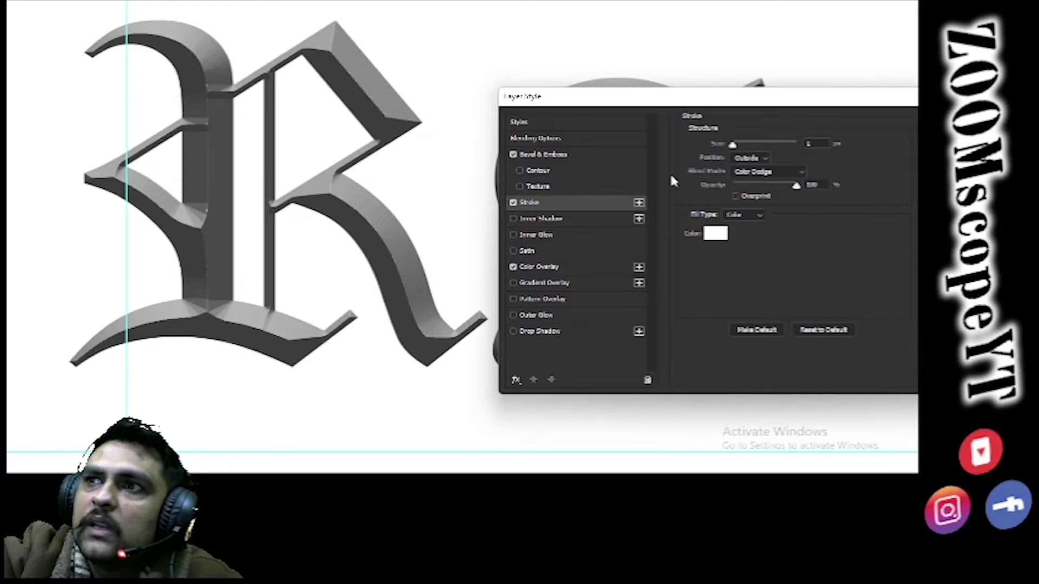
left_click(715, 233)
left_click_drag(391, 264, 463, 390)
left_click_drag(428, 349, 431, 443)
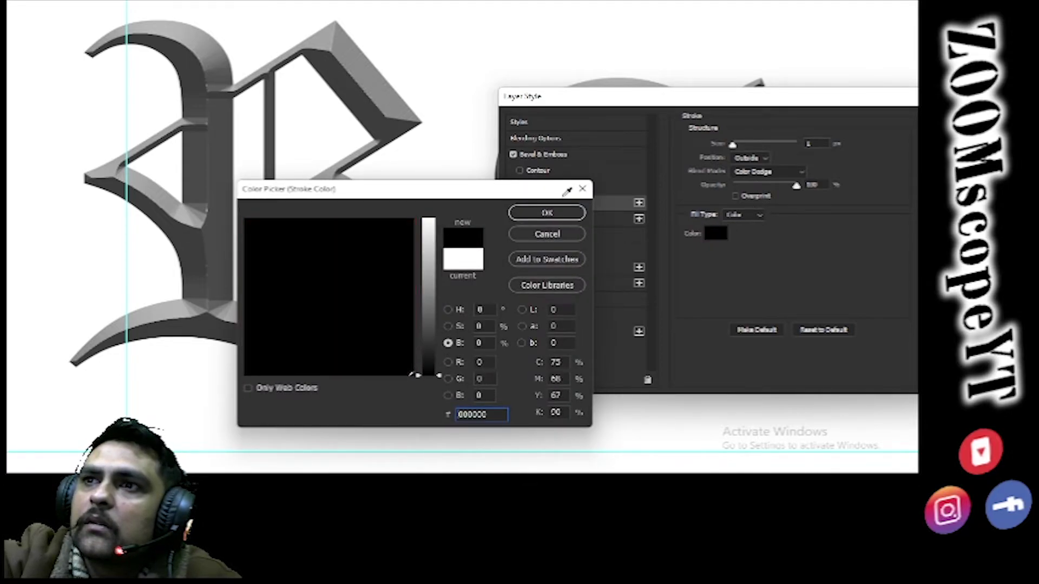
left_click(545, 213)
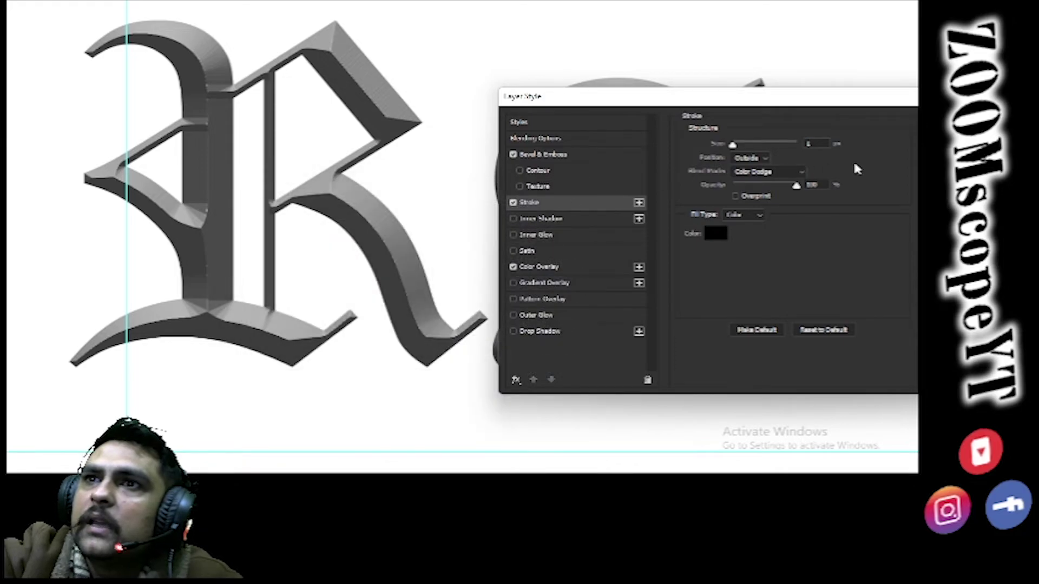
left_click(825, 143)
type("4")
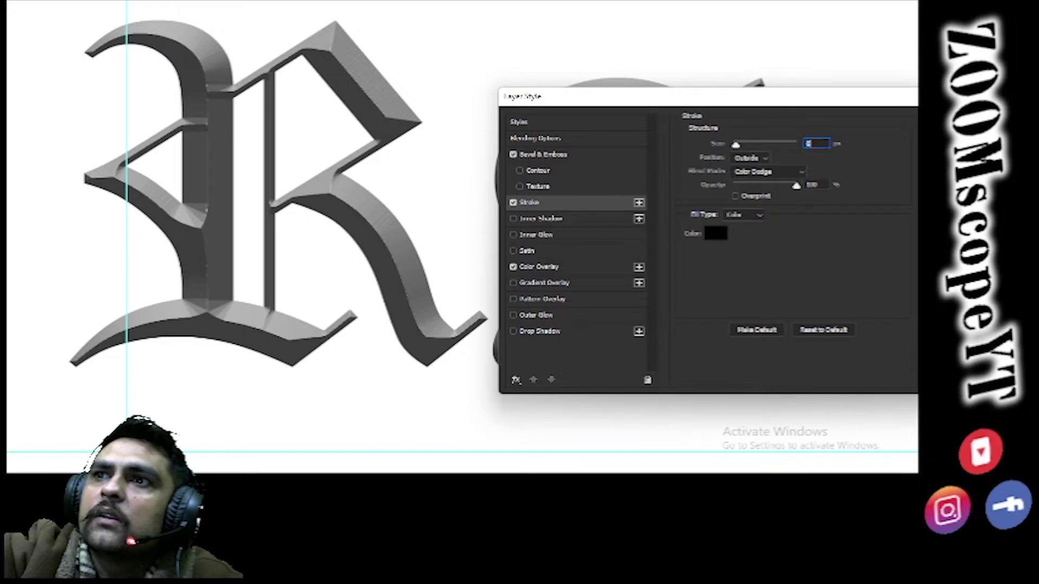
key("Return")
Reopen the horizontal text layer's stroke settings, keep the position Outside, and set the stroke's blend mode to Normal
mouse_move(917, 228)
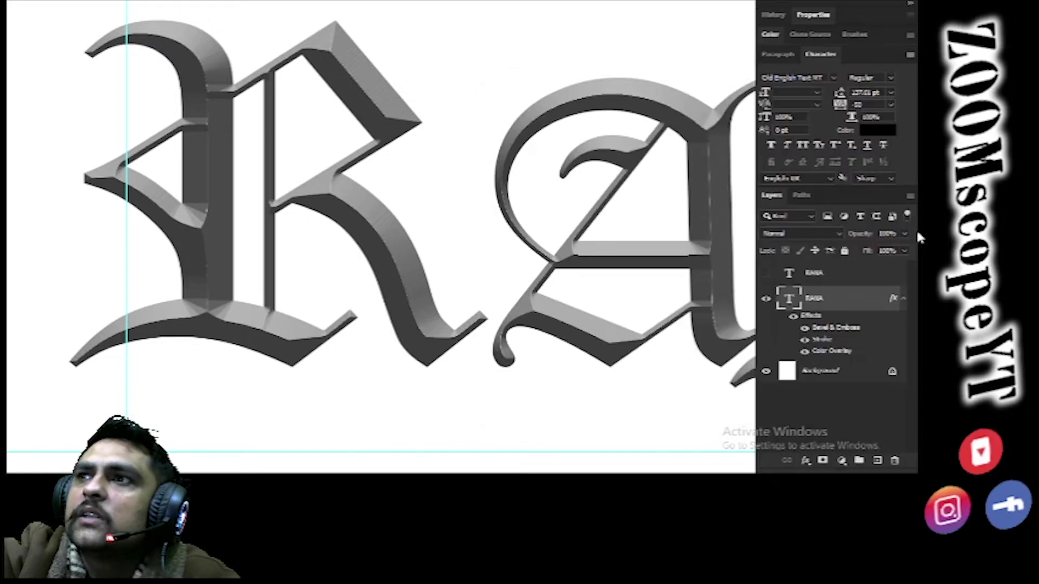
double_click(859, 307)
left_click_drag(514, 147, 836, 82)
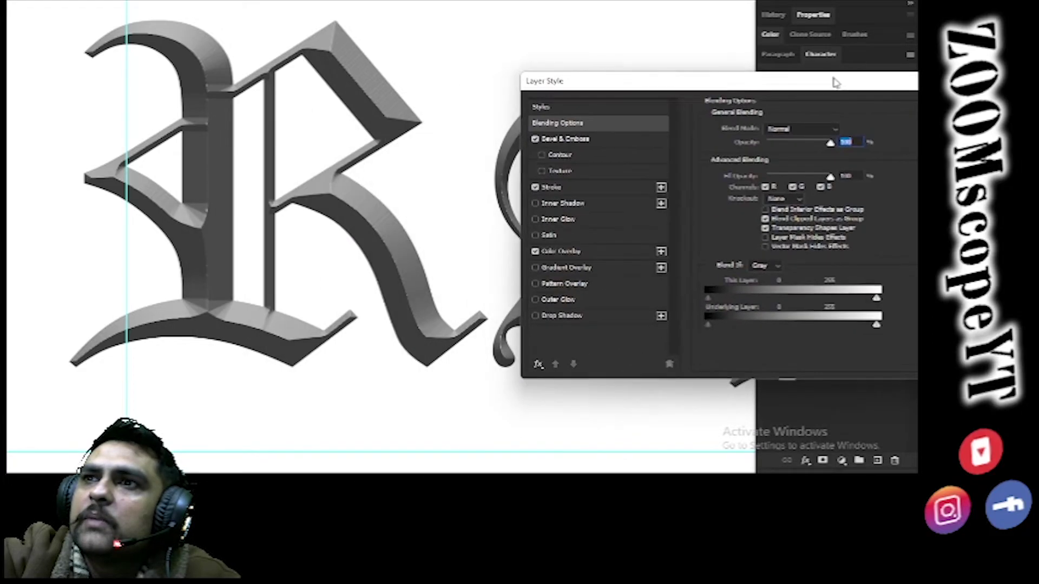
left_click(561, 184)
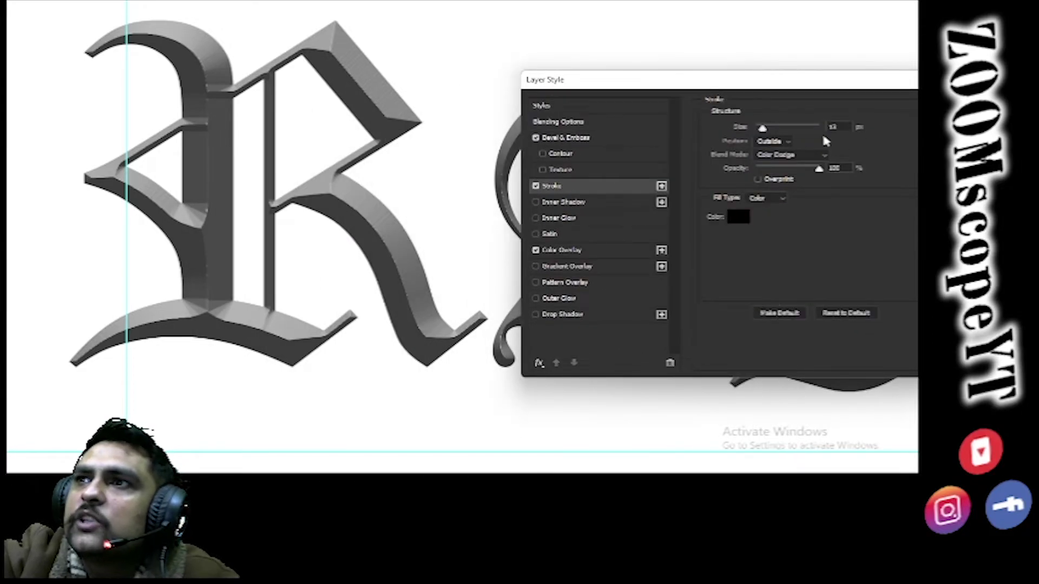
left_click(787, 140)
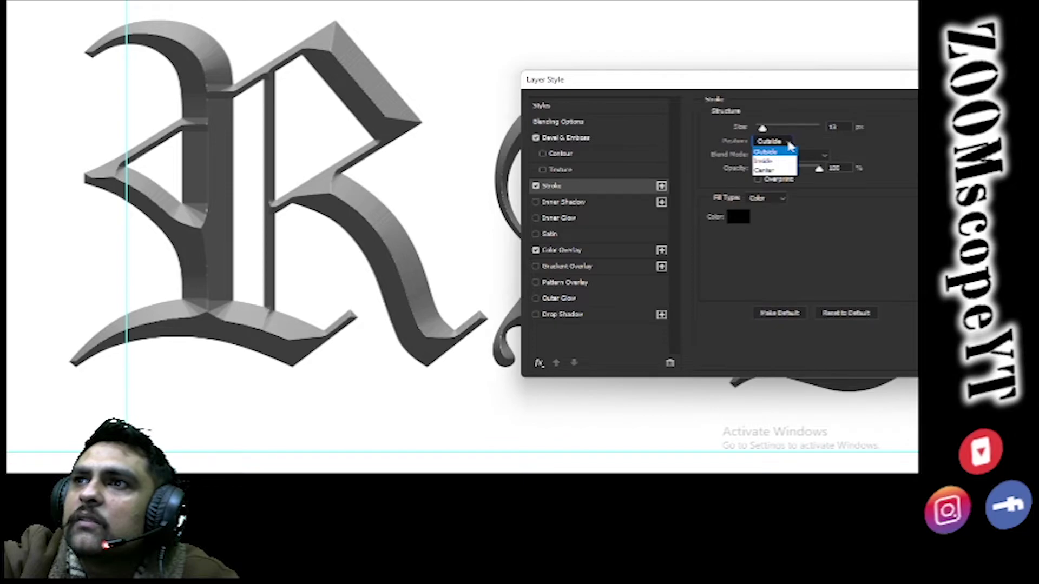
left_click(793, 148)
left_click(796, 154)
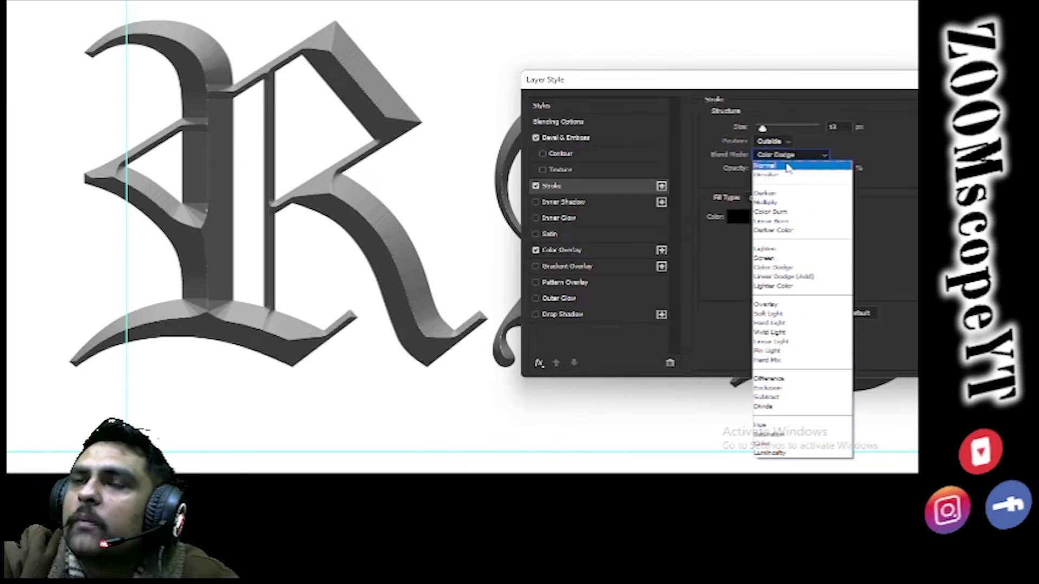
left_click(787, 166)
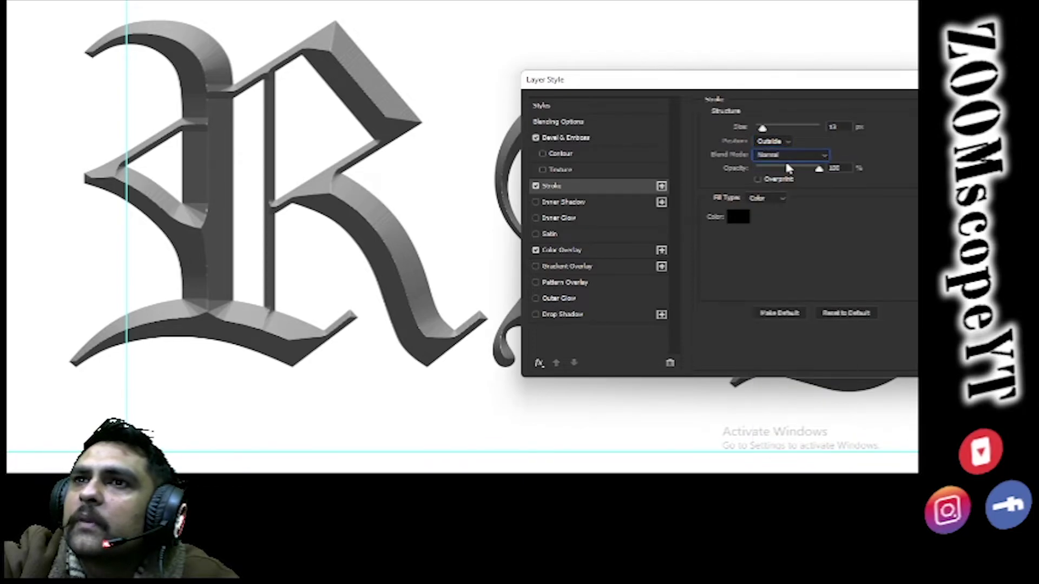
Reduce the horizontal text's stroke size to 5 px and apply the style
left_click(835, 127)
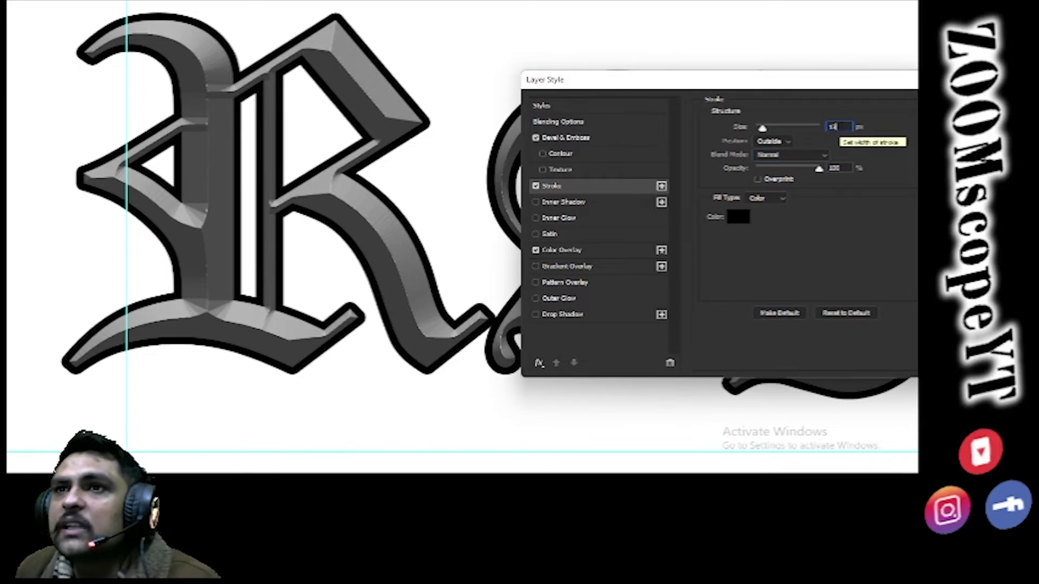
double_click(835, 127)
key("Down")
key("Down")
key("Down")
key("Down")
key("Down")
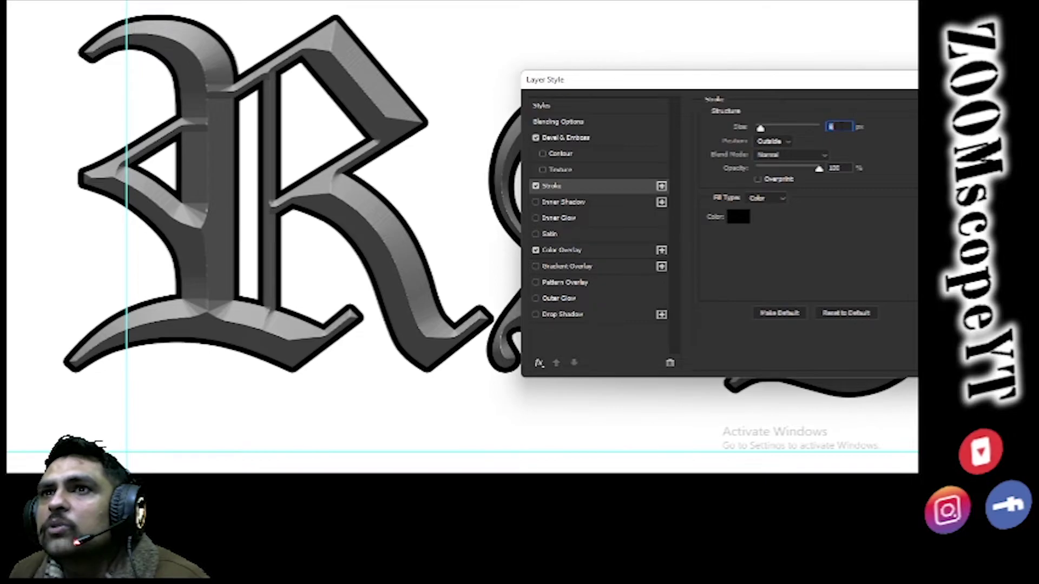
key("Down")
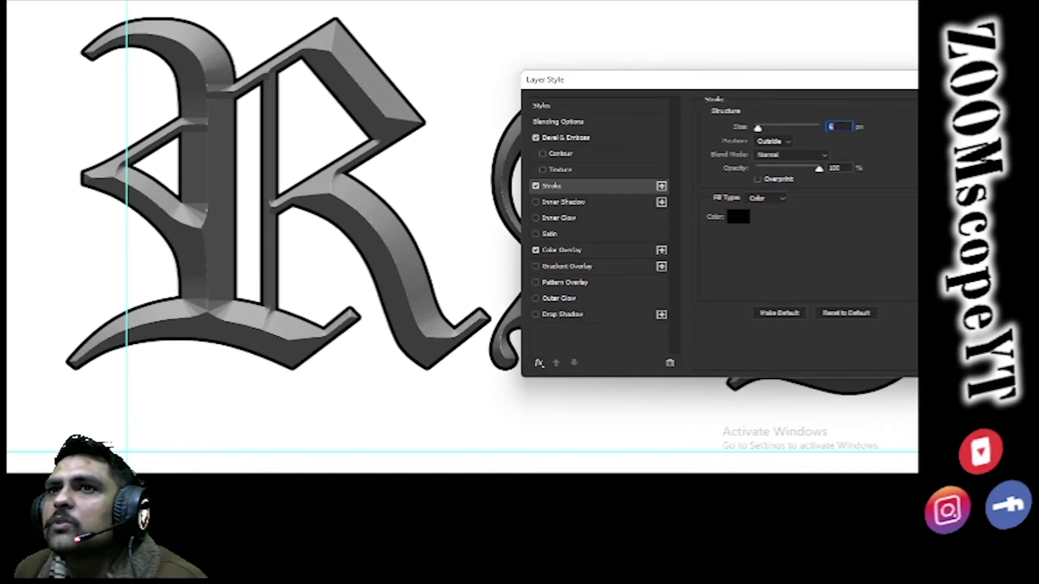
key("Down")
key("Down")
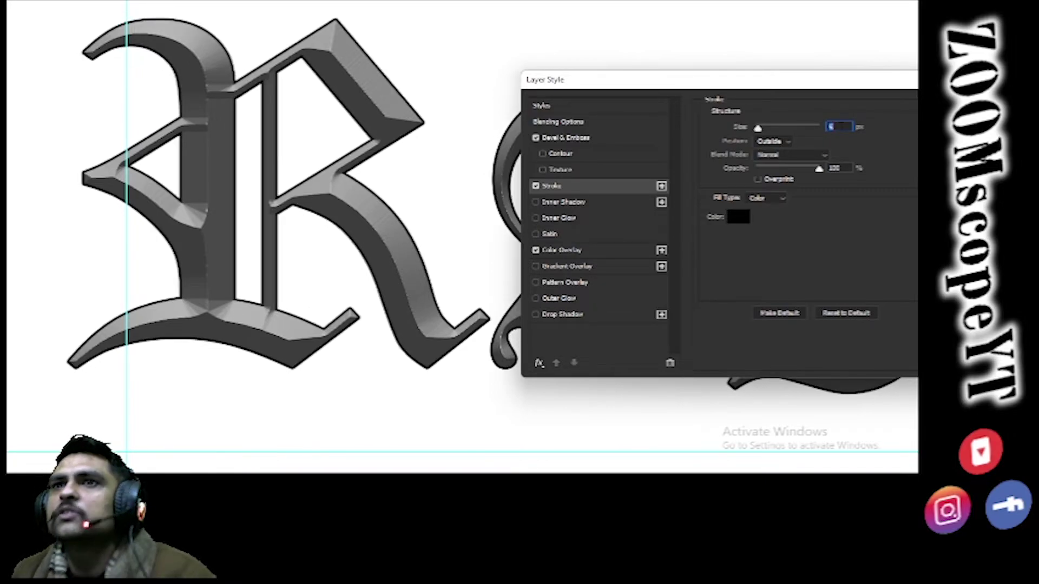
left_click_drag(864, 88, 739, 86)
left_click(851, 99)
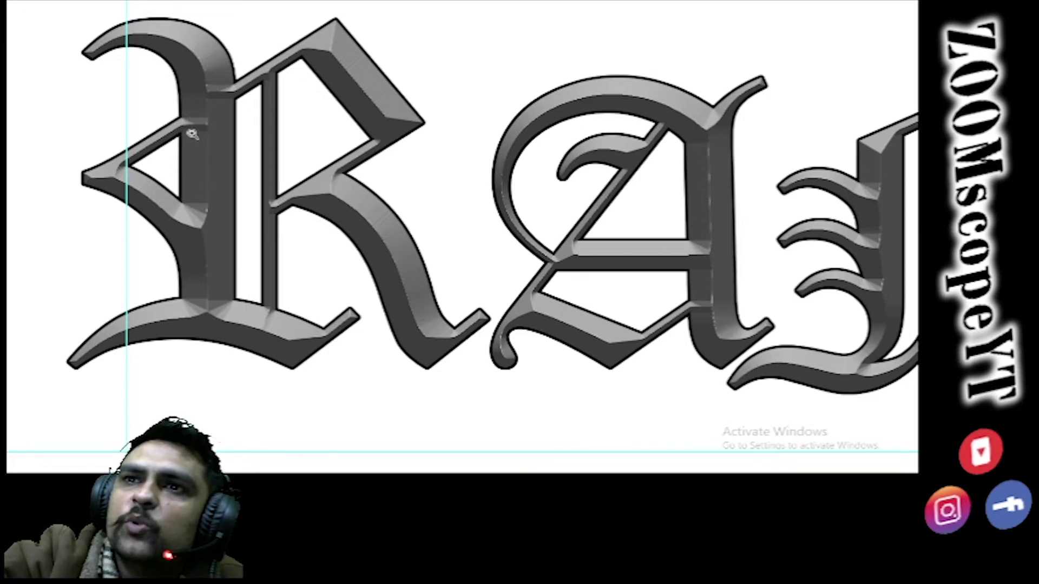
Set the Bevel & Emboss soften value of the horizontal text to 5 px and apply the style
mouse_move(917, 154)
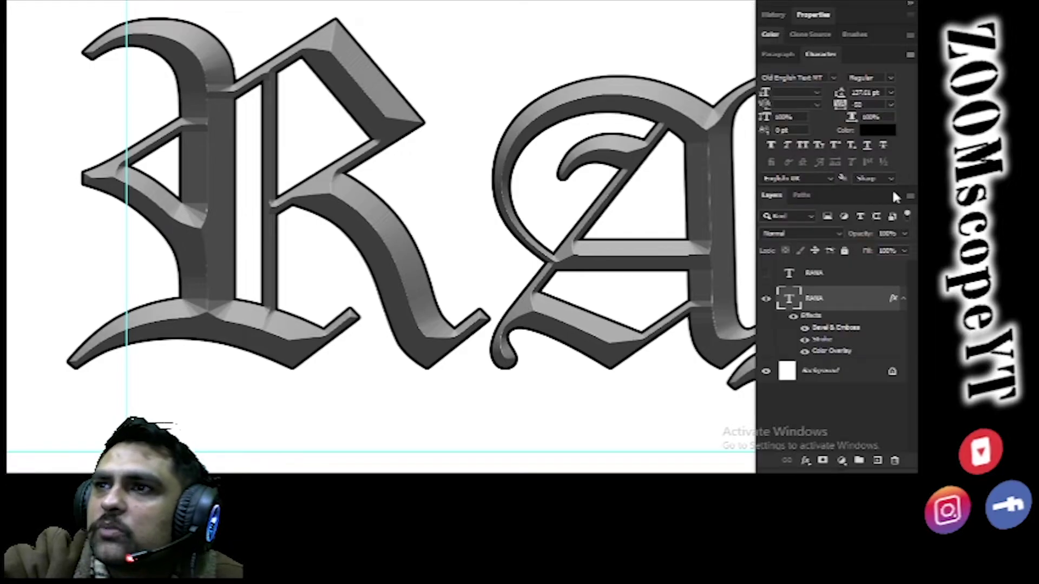
double_click(864, 301)
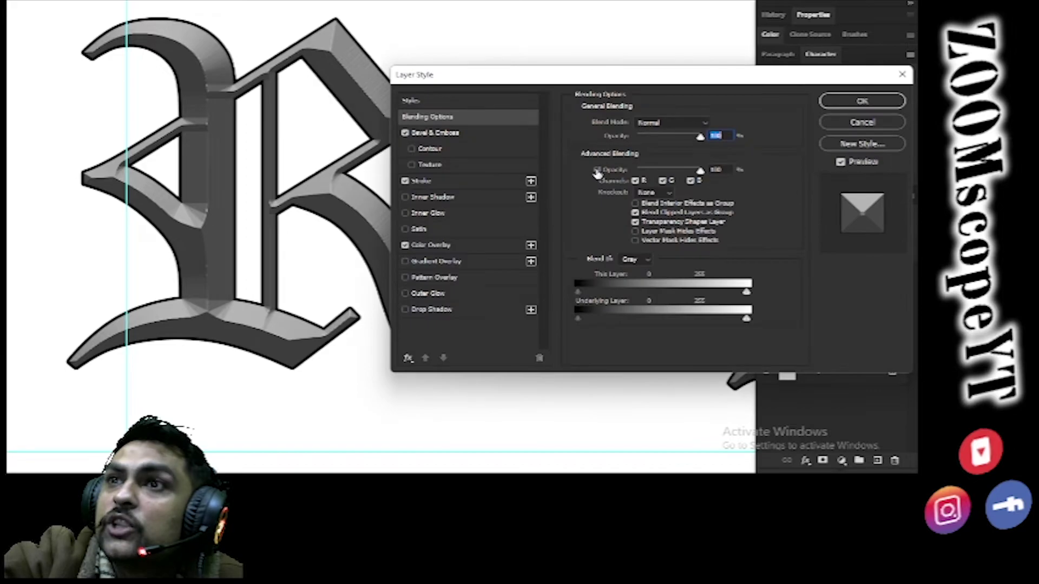
left_click_drag(550, 79, 652, 125)
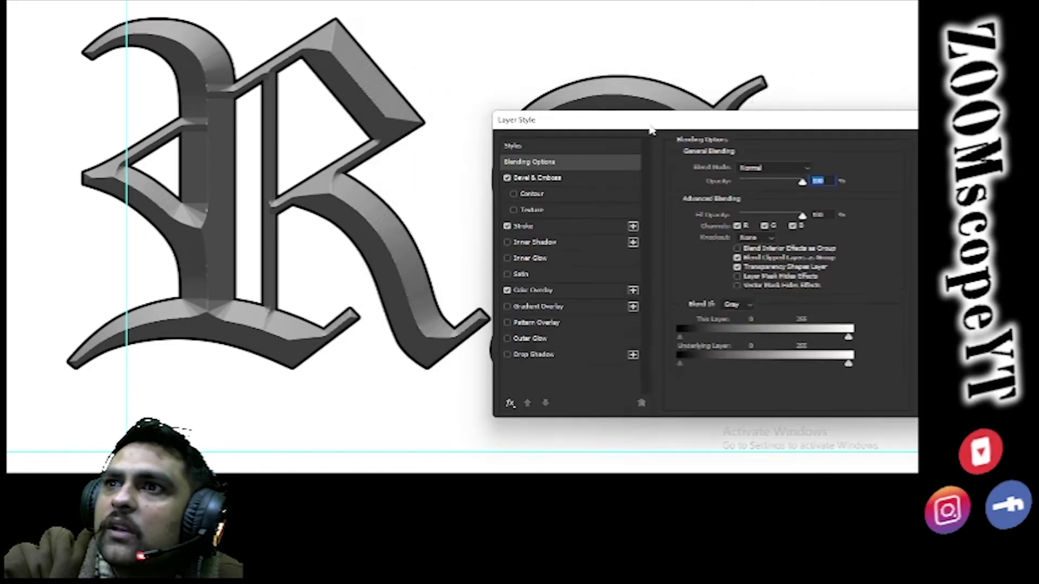
left_click(550, 178)
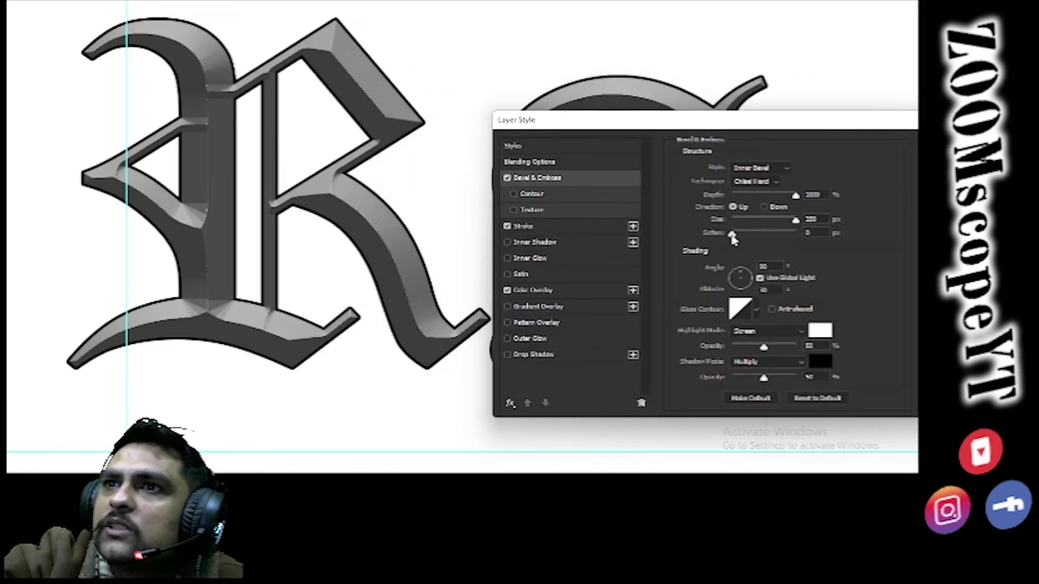
left_click_drag(739, 233, 843, 241)
left_click_drag(768, 240, 757, 240)
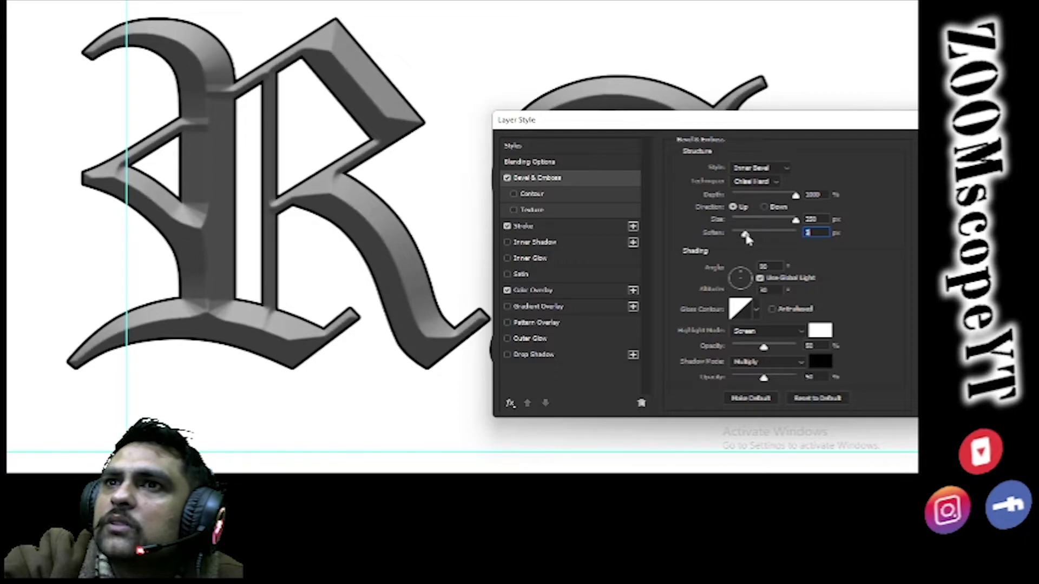
left_click_drag(746, 235, 765, 232)
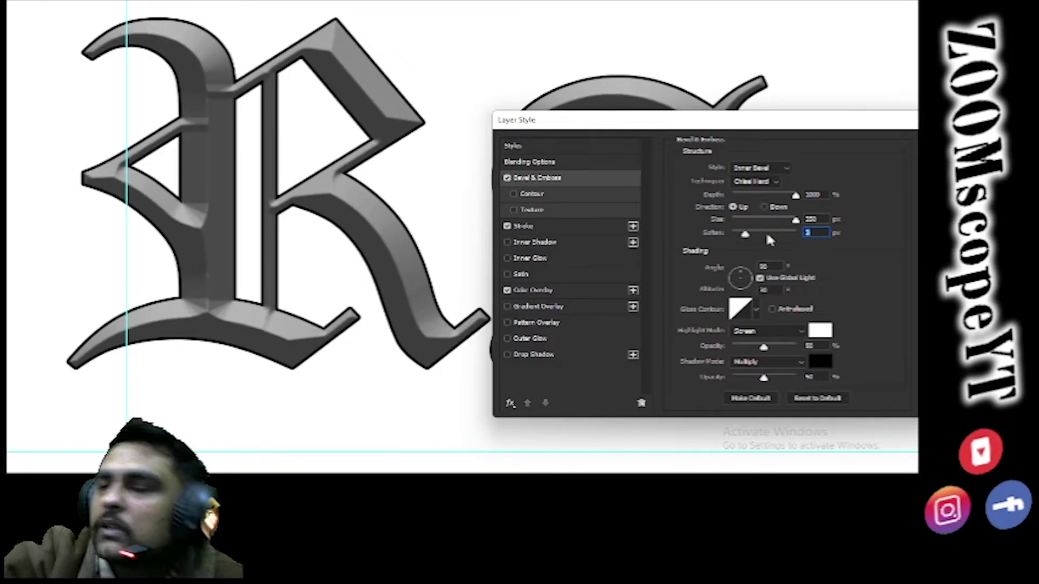
key("Up")
key("Up")
key("Down")
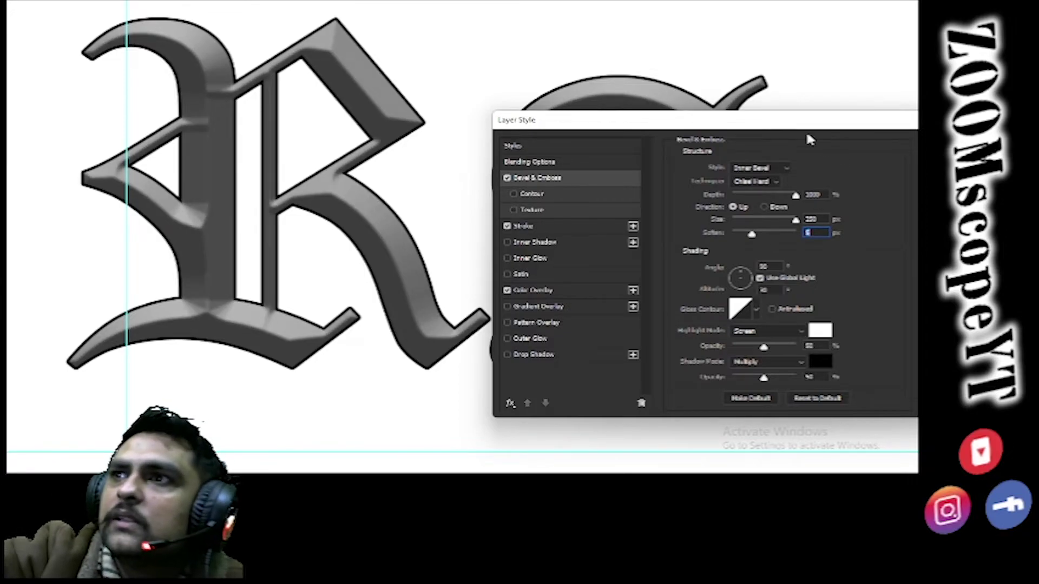
left_click_drag(808, 127, 574, 132)
left_click(715, 148)
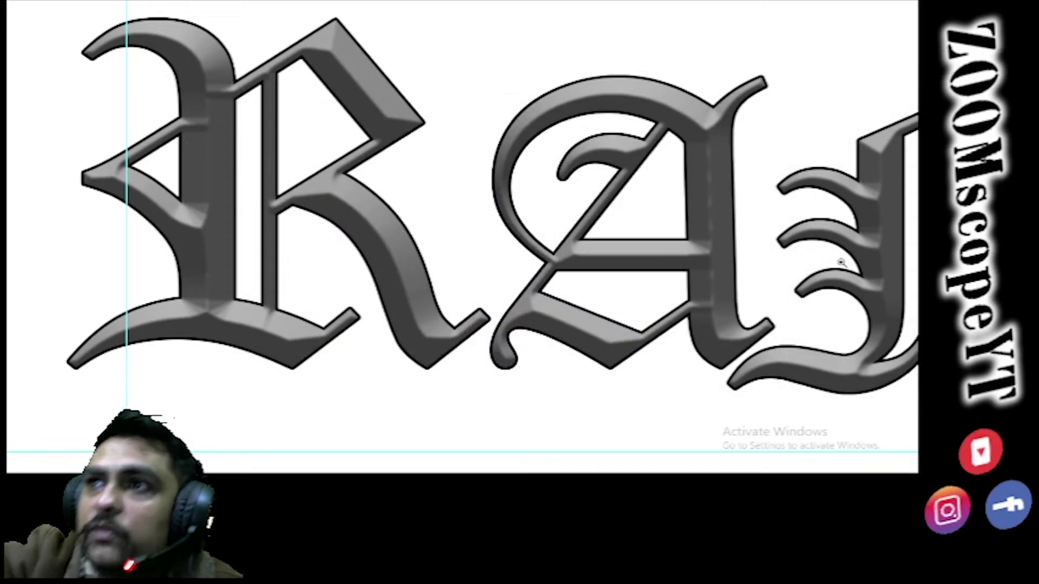
Reopen the text's Bevel & Emboss settings and change the light direction to the upper left with an altitude of 16°
mouse_move(916, 271)
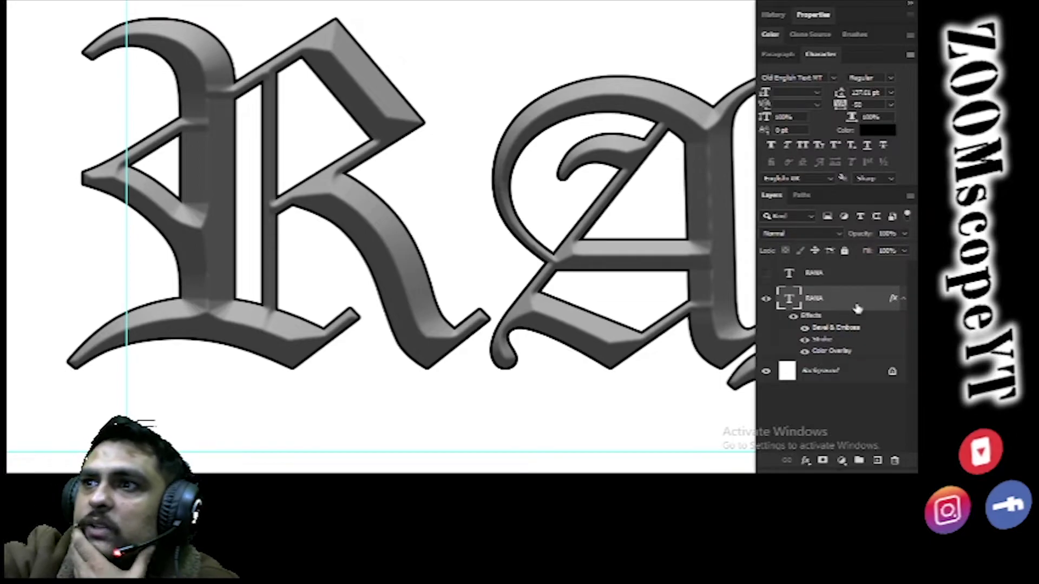
double_click(857, 308)
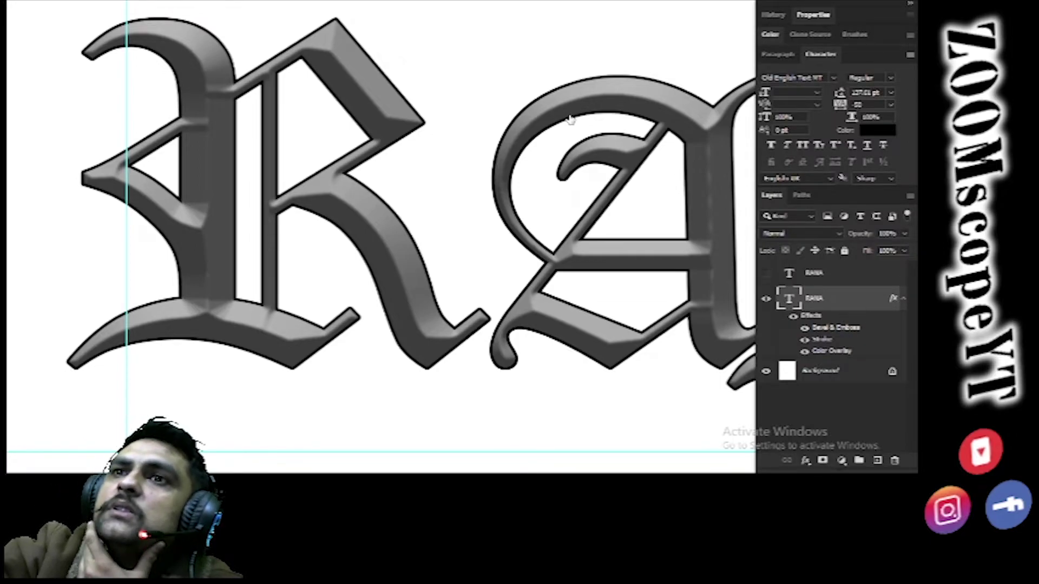
left_click_drag(486, 127, 720, 66)
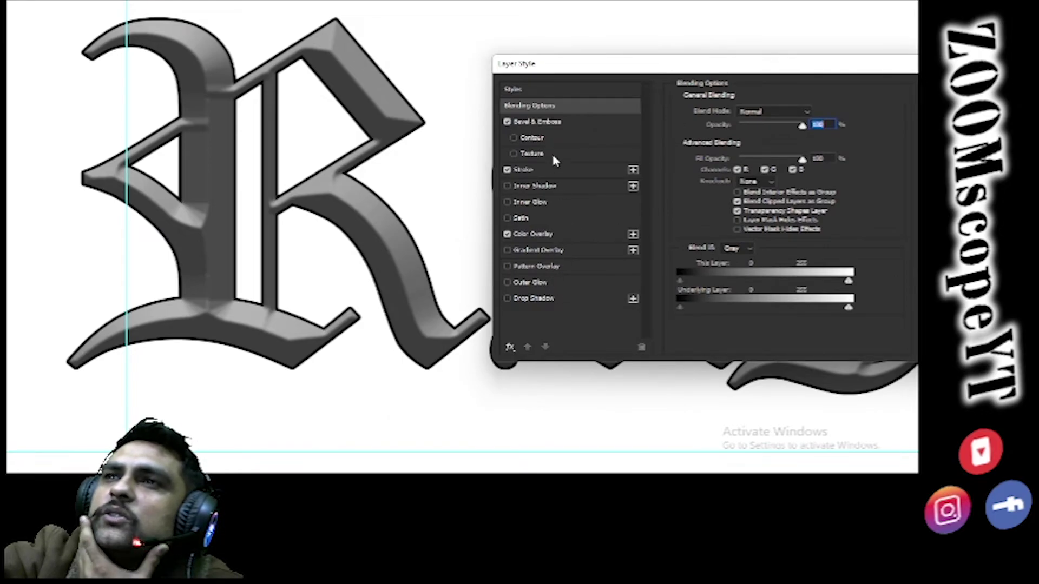
left_click(580, 124)
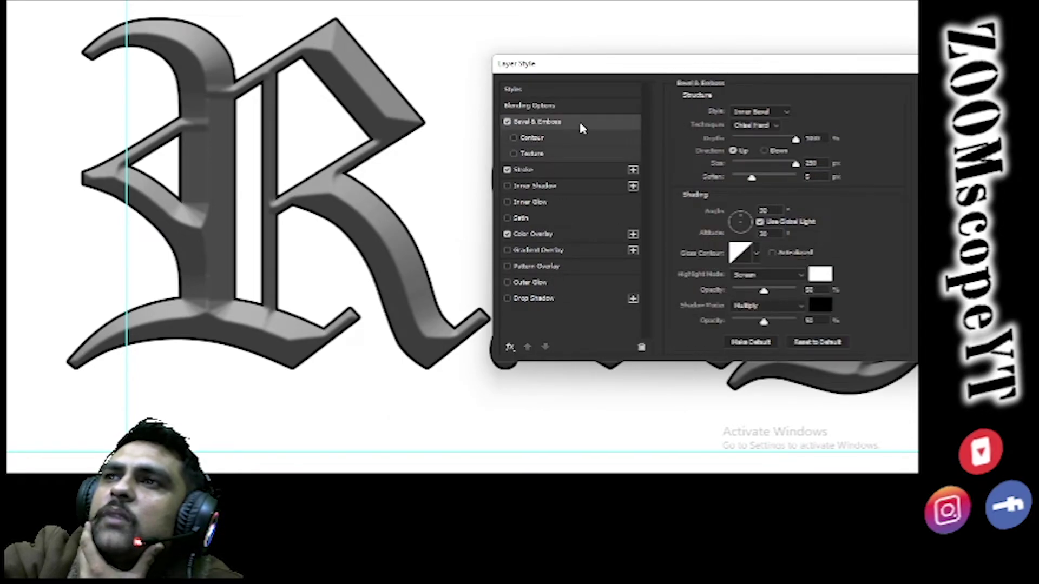
left_click_drag(743, 224, 709, 215)
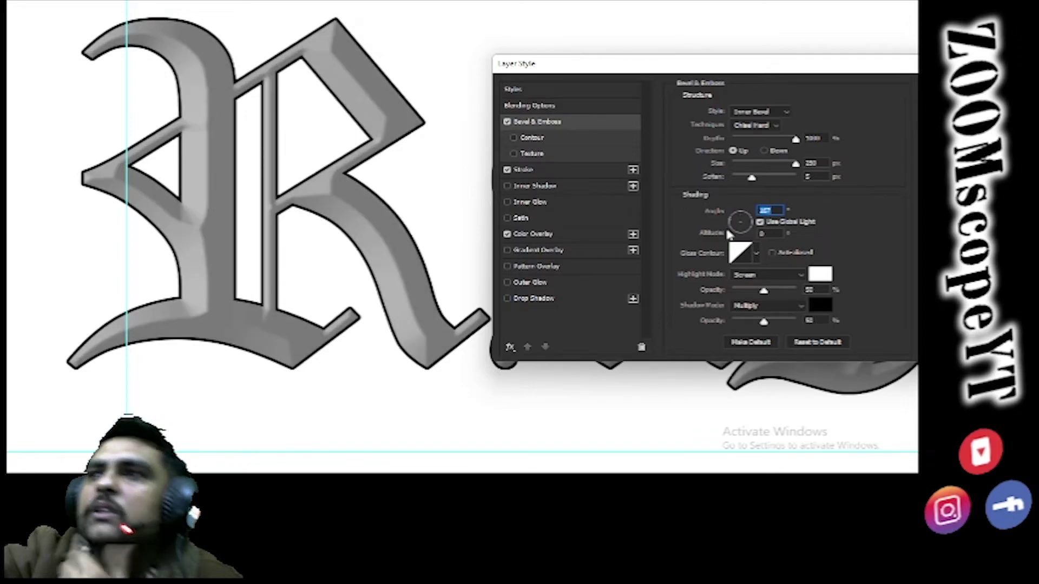
left_click_drag(732, 218, 777, 256)
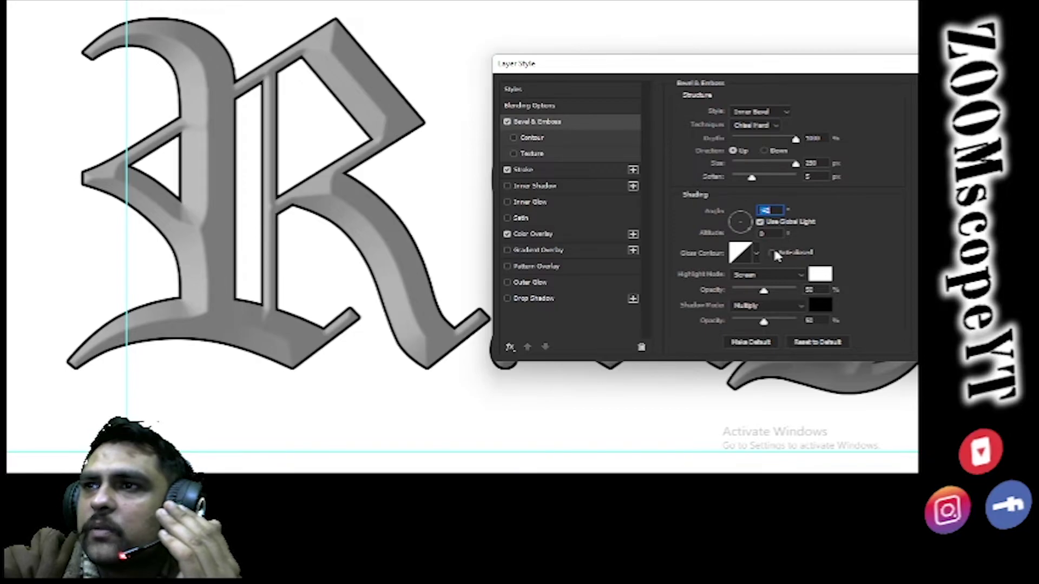
left_click_drag(734, 218, 759, 209)
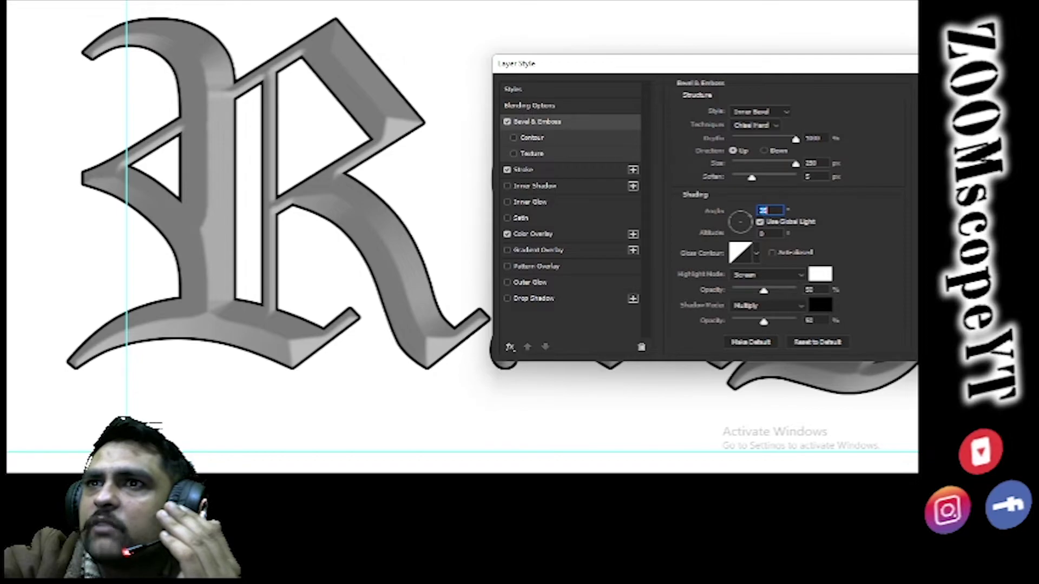
left_click(745, 219)
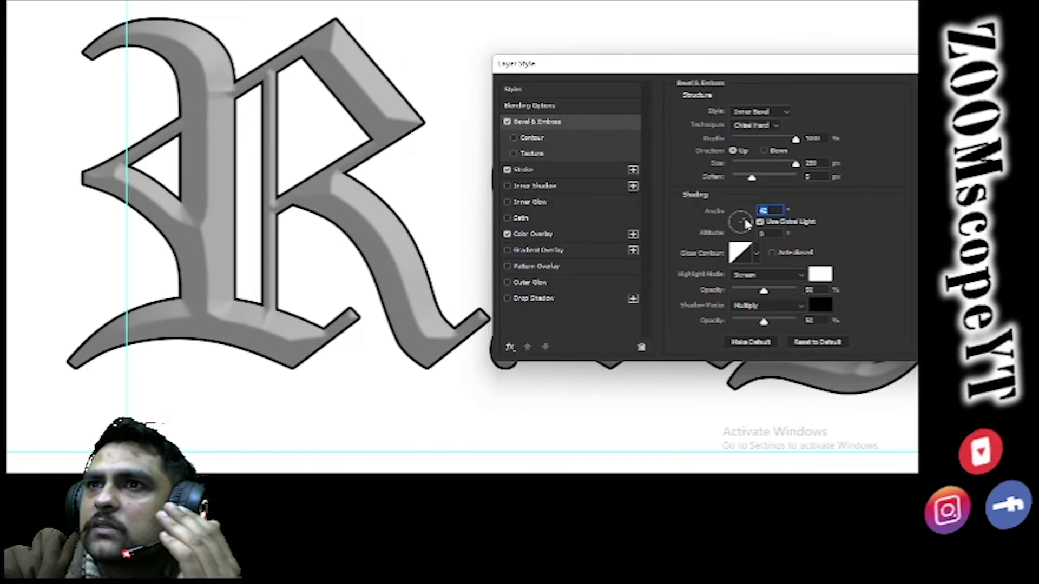
left_click(735, 220)
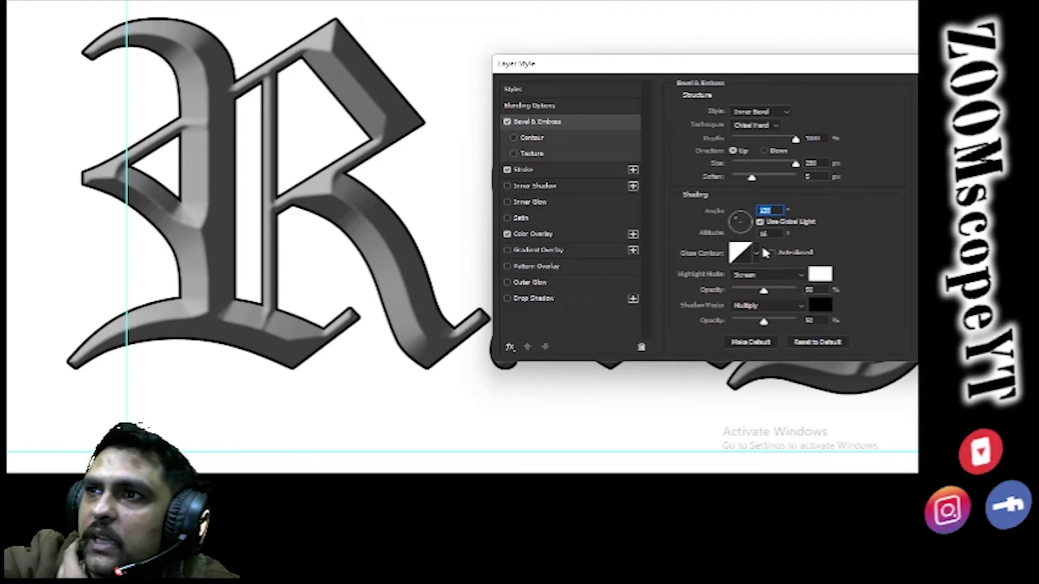
Try pure red (#ff0000) as the Bevel & Emboss shadow colour of the text
left_click(820, 304)
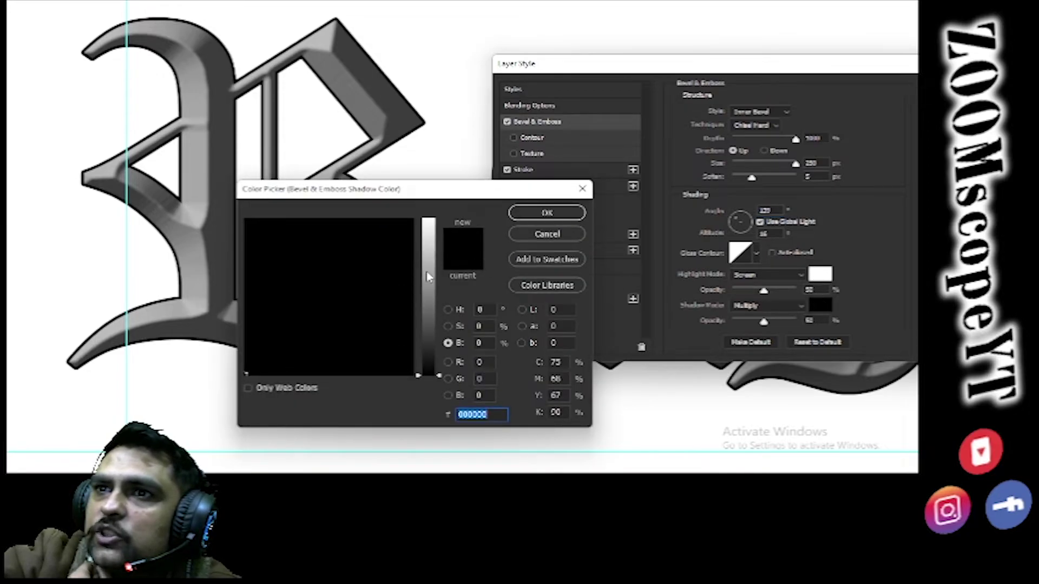
left_click_drag(427, 272, 471, 120)
left_click_drag(398, 220, 505, 170)
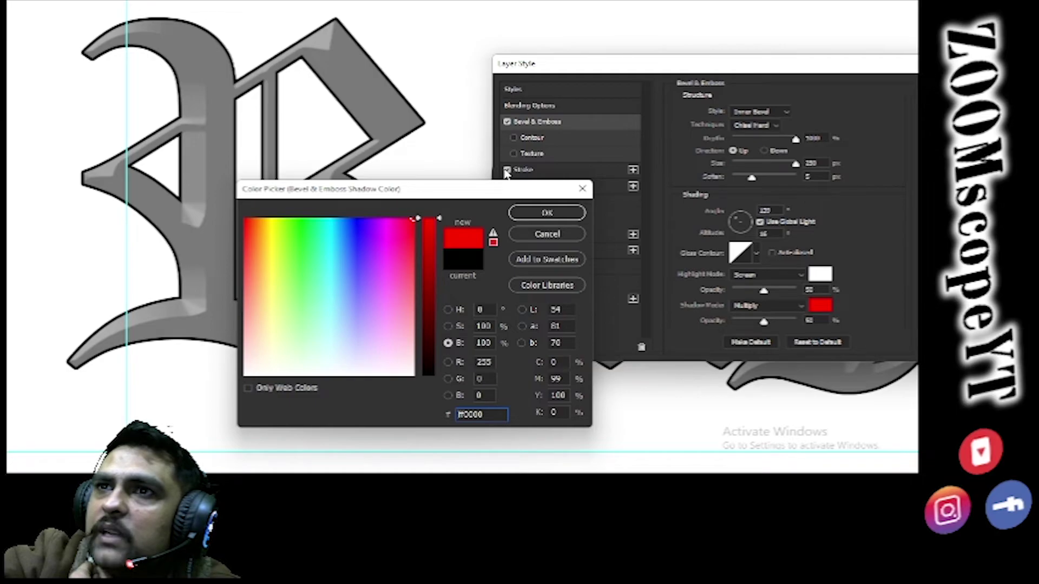
left_click(544, 213)
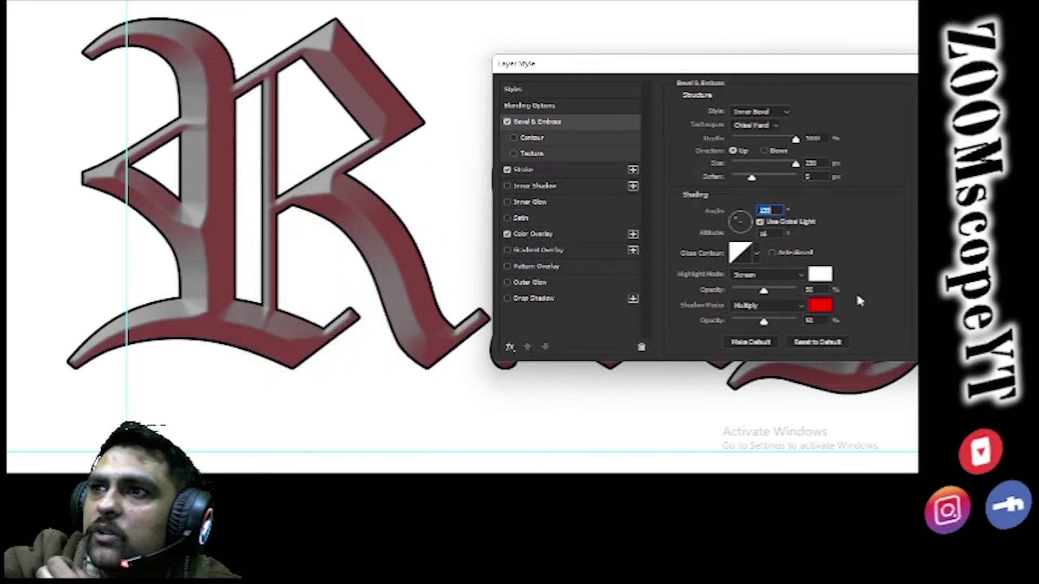
Change the Bevel & Emboss highlight colour of the text to blue (#000cff)
left_click(820, 273)
left_click_drag(361, 239, 355, 207)
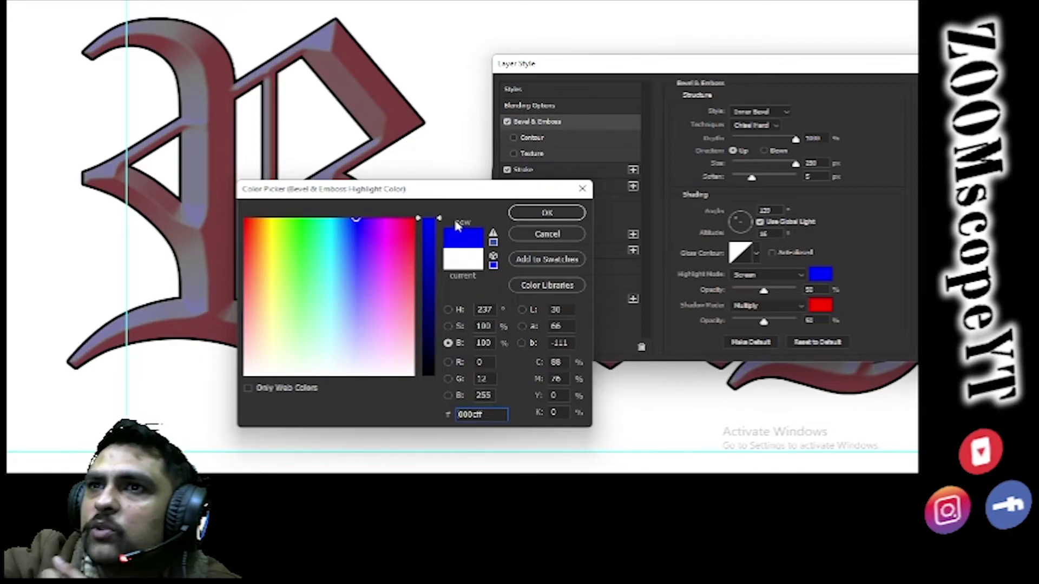
left_click(548, 212)
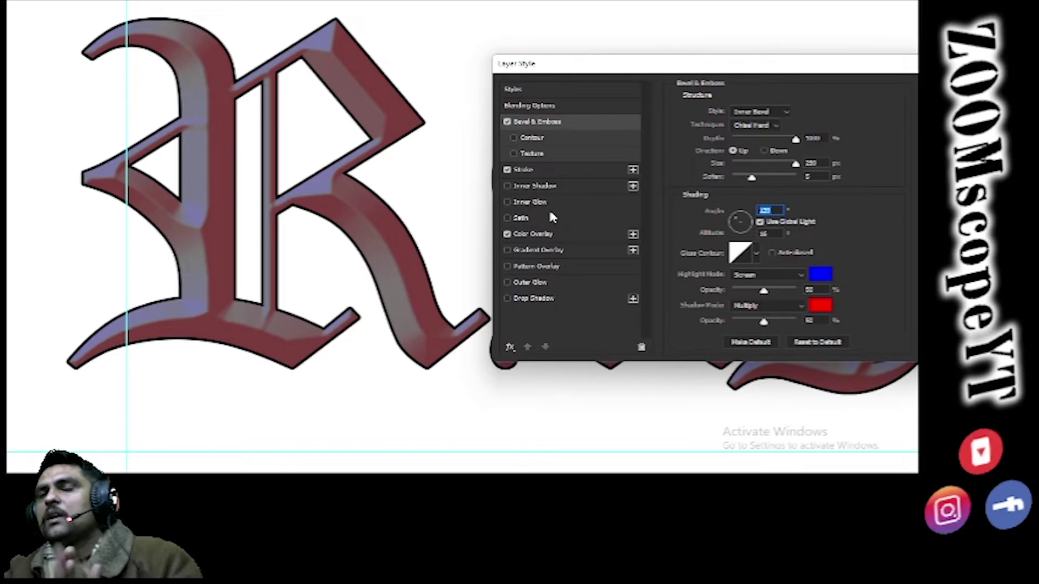
Set the Bevel & Emboss shadow colour back to black (#000000)
left_click(821, 305)
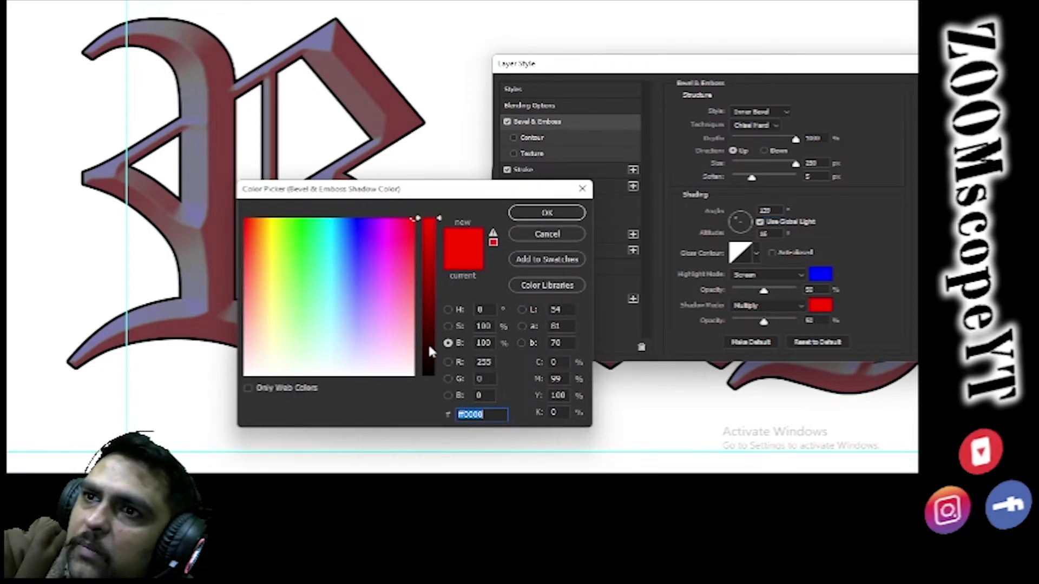
left_click_drag(428, 342, 427, 388)
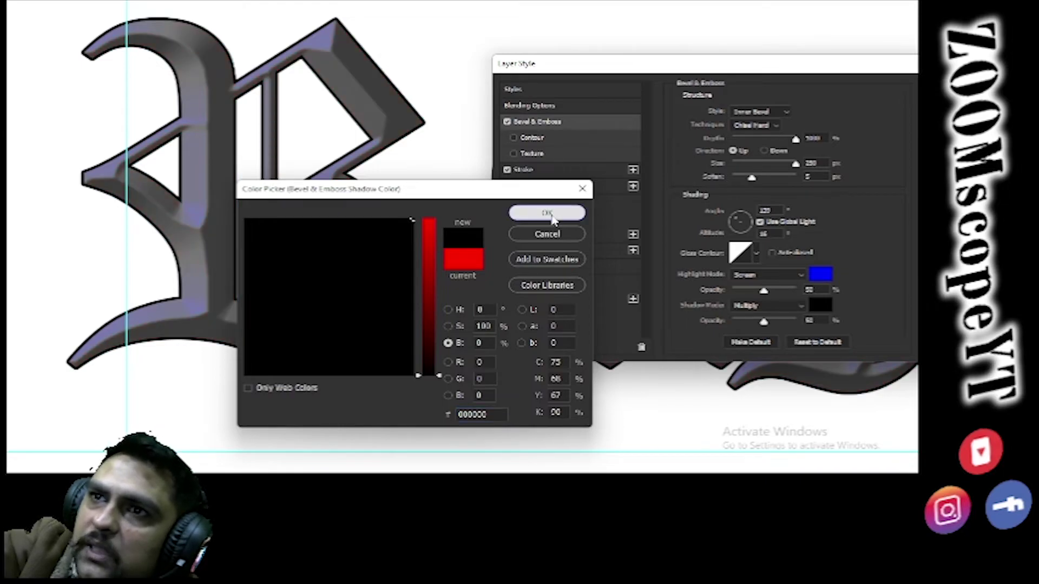
left_click(548, 214)
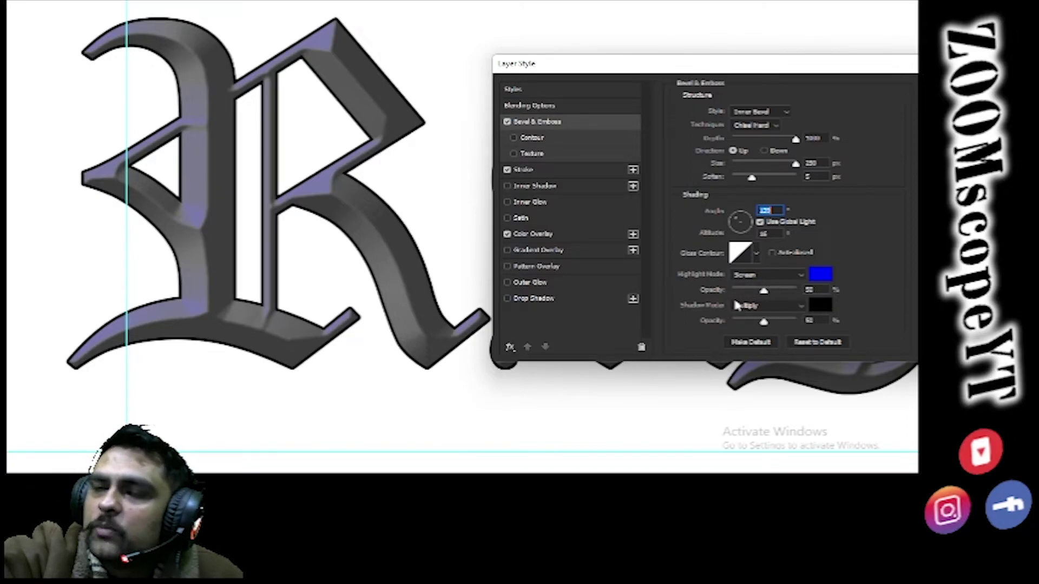
left_click_drag(755, 73, 636, 39)
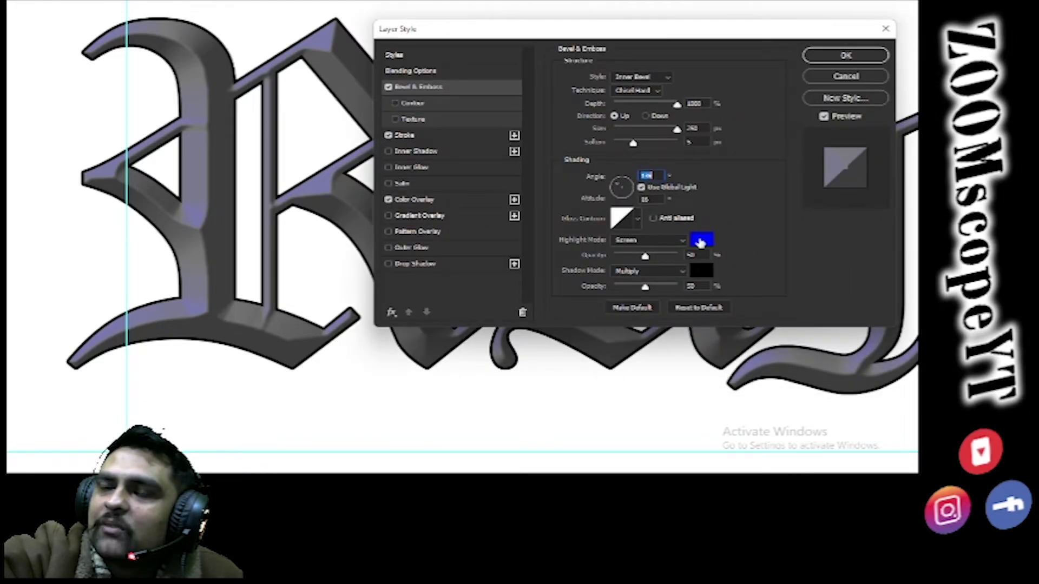
left_click(701, 240)
left_click(558, 234)
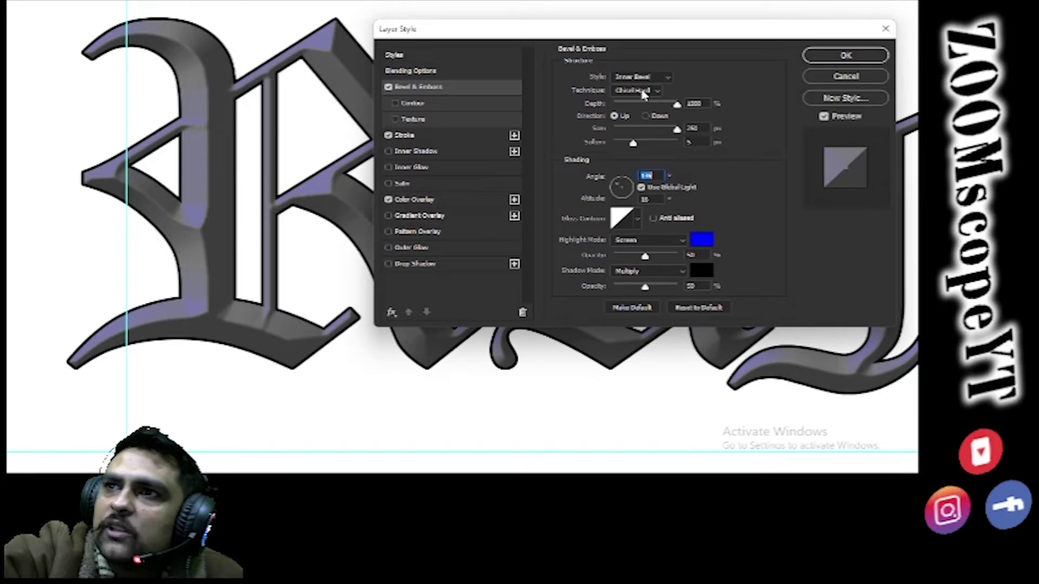
left_click(417, 141)
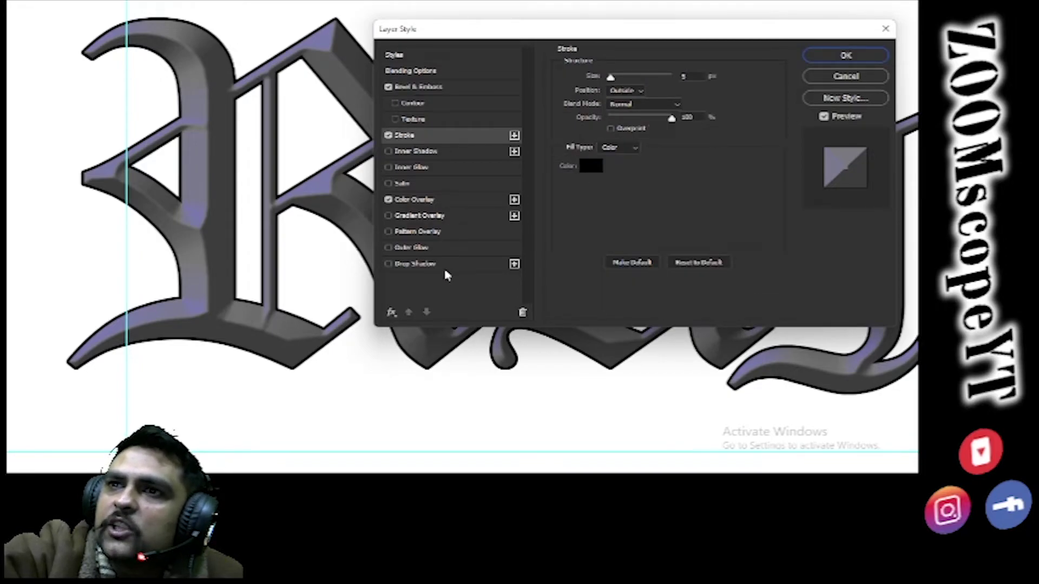
Add a black drop shadow at 100% opacity with a small spread and size, offset it about 24 px, and apply the style
left_click(400, 265)
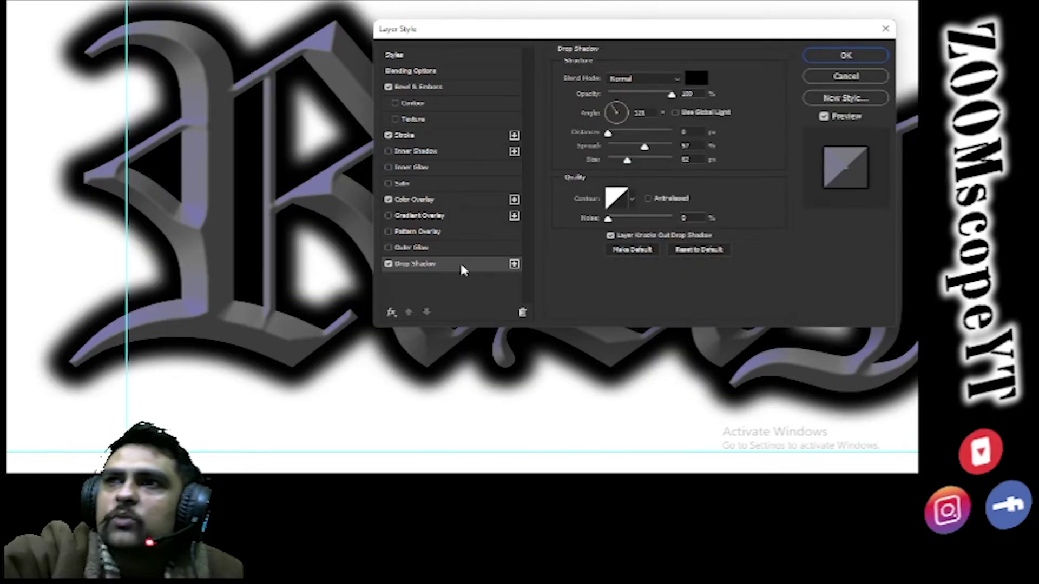
left_click_drag(648, 94, 740, 96)
left_click_drag(650, 144, 616, 160)
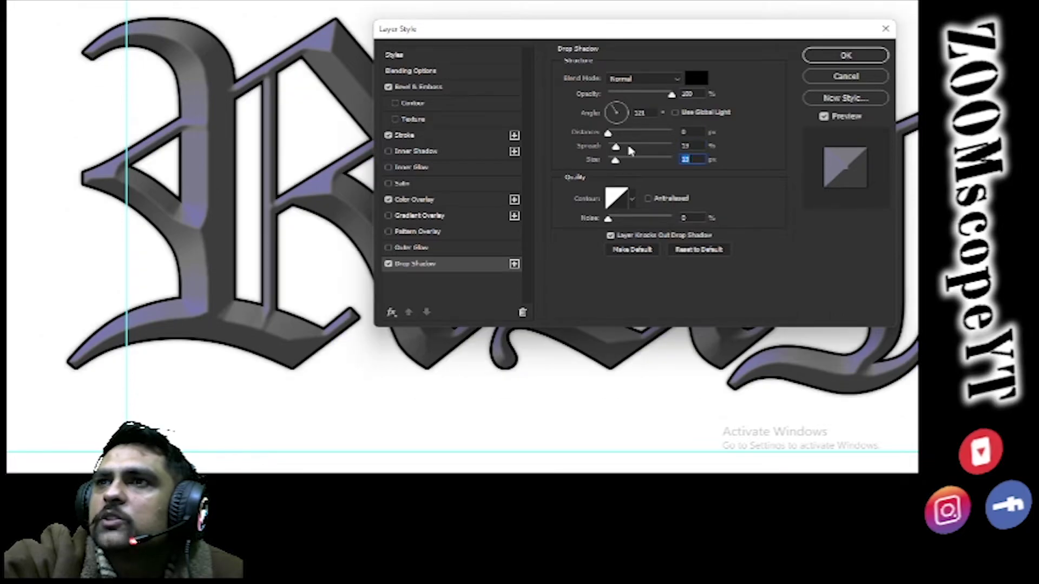
left_click_drag(608, 133, 614, 134)
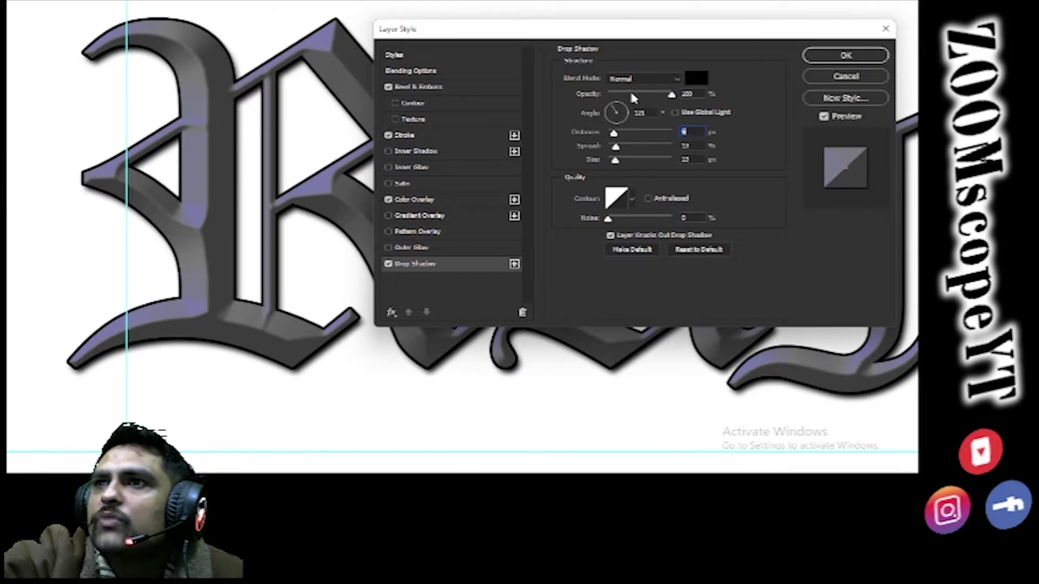
left_click_drag(614, 133, 626, 134)
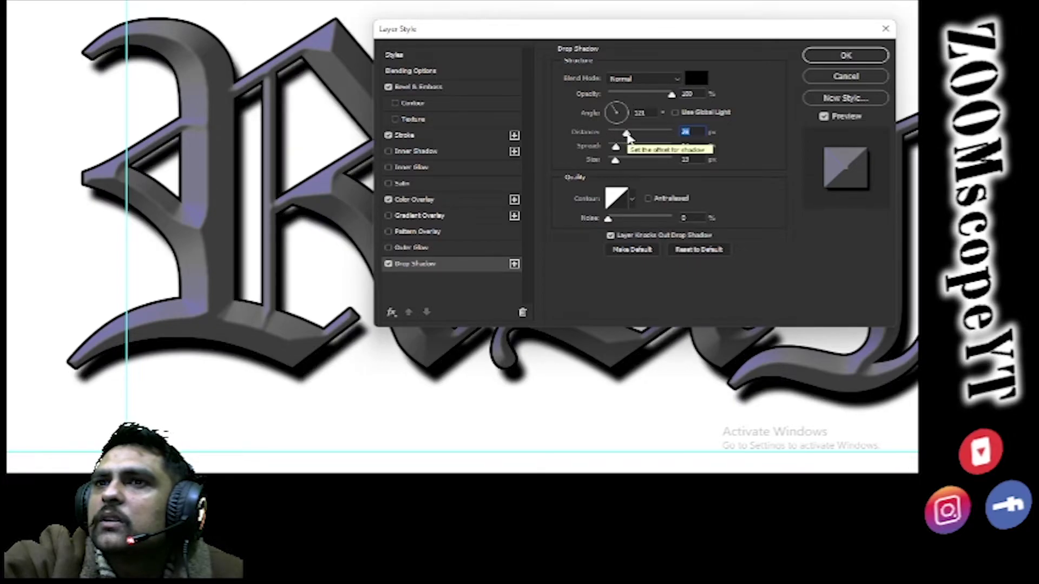
left_click_drag(628, 137, 626, 139)
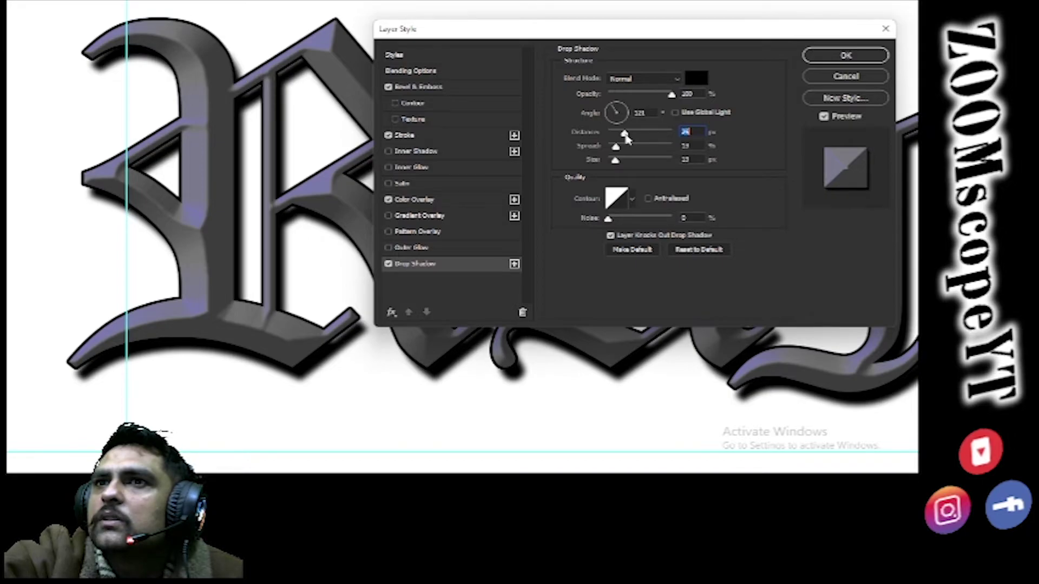
left_click(825, 56)
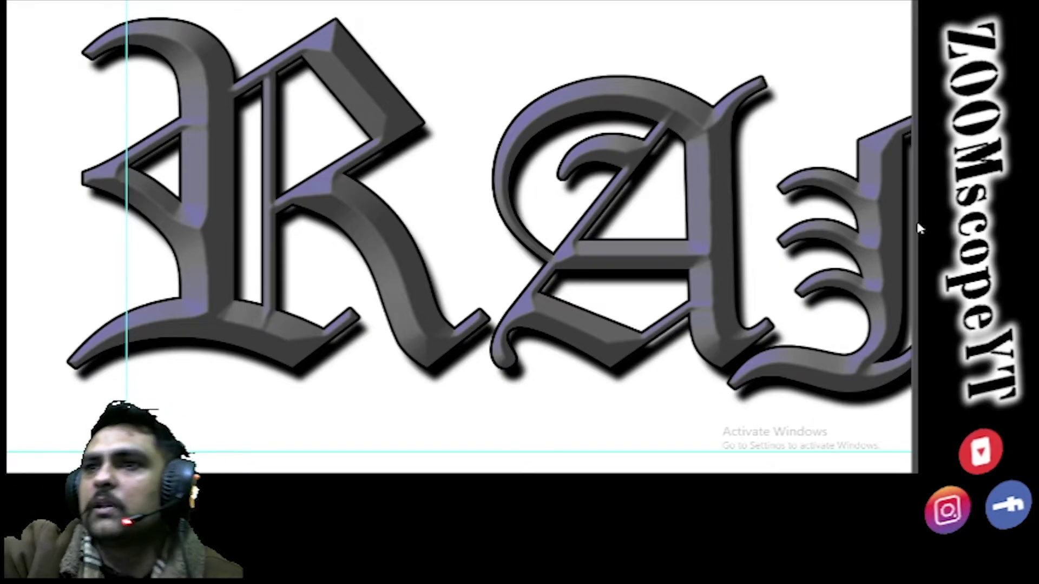
Leave full-screen mode, then move the styled text up to the upper horizontal guide and place a duplicate directly below it
left_click_drag(500, 266, 455, 278)
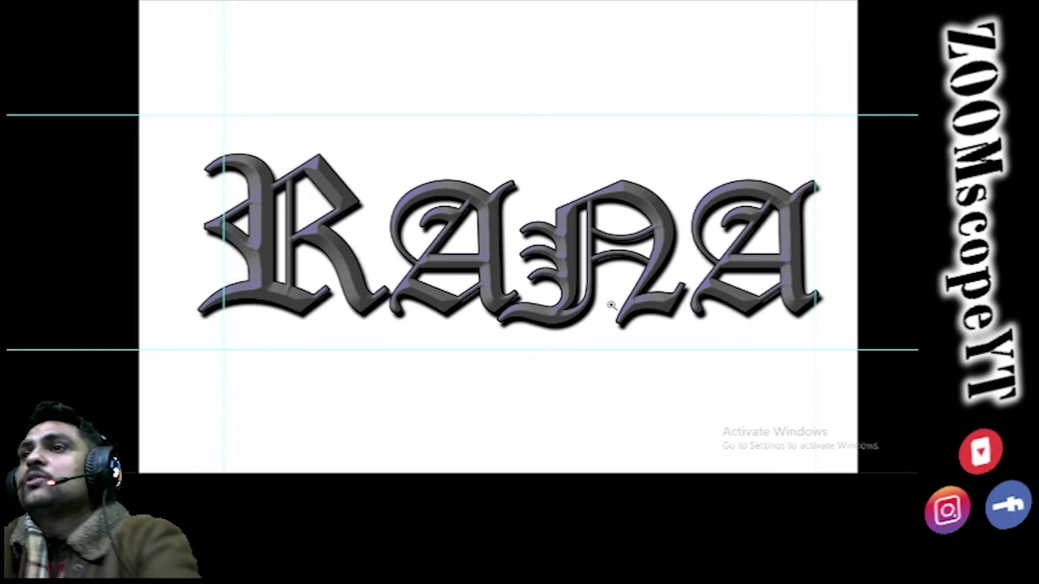
key("ctrl+minus")
scroll(610, 305, "up", 4)
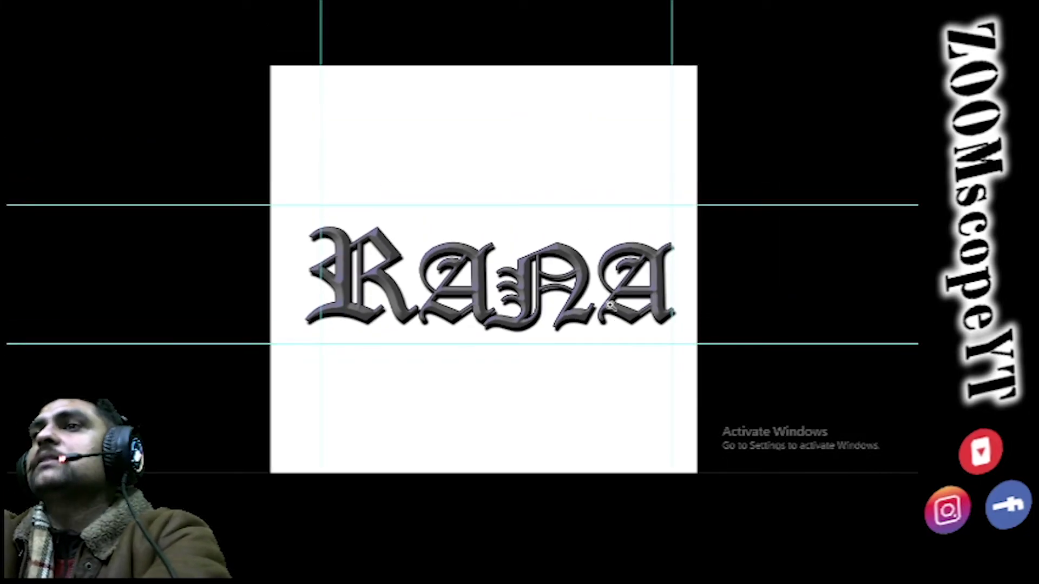
scroll(610, 306, "down", 6)
key("v")
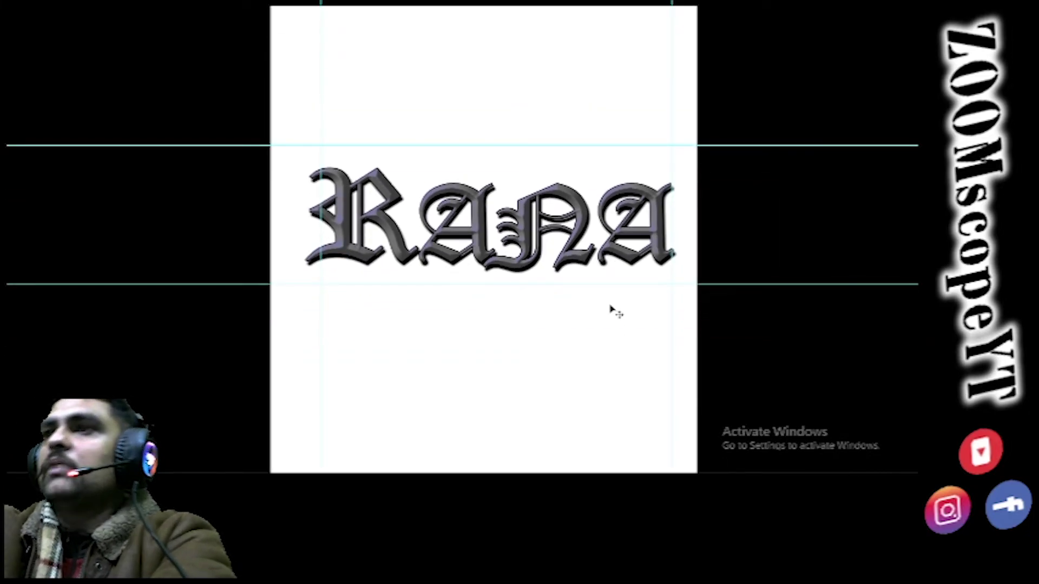
key("f")
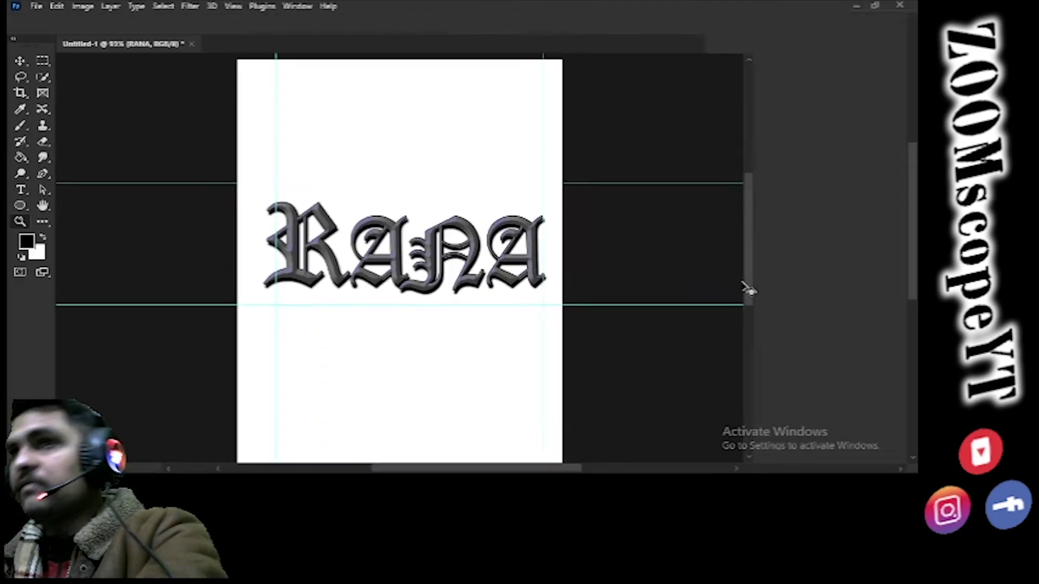
scroll(655, 420, "down", 1)
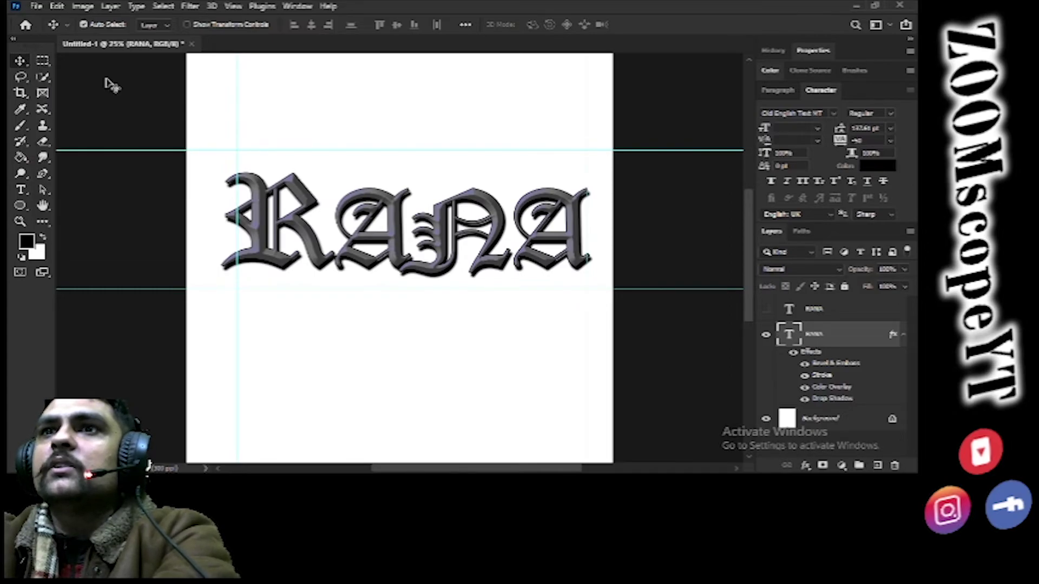
left_click_drag(394, 210, 396, 101)
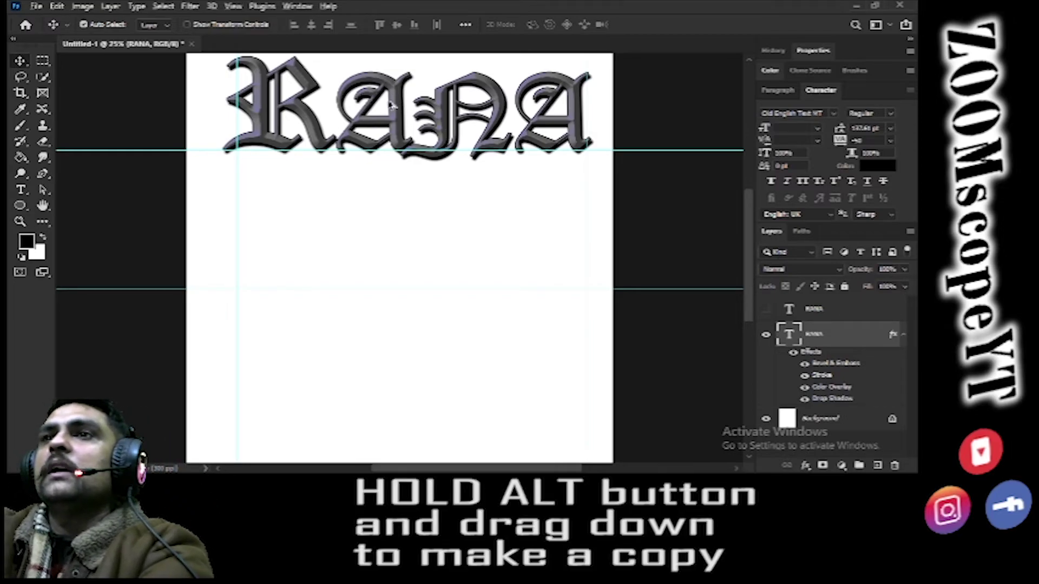
left_click_drag(440, 115, 439, 230)
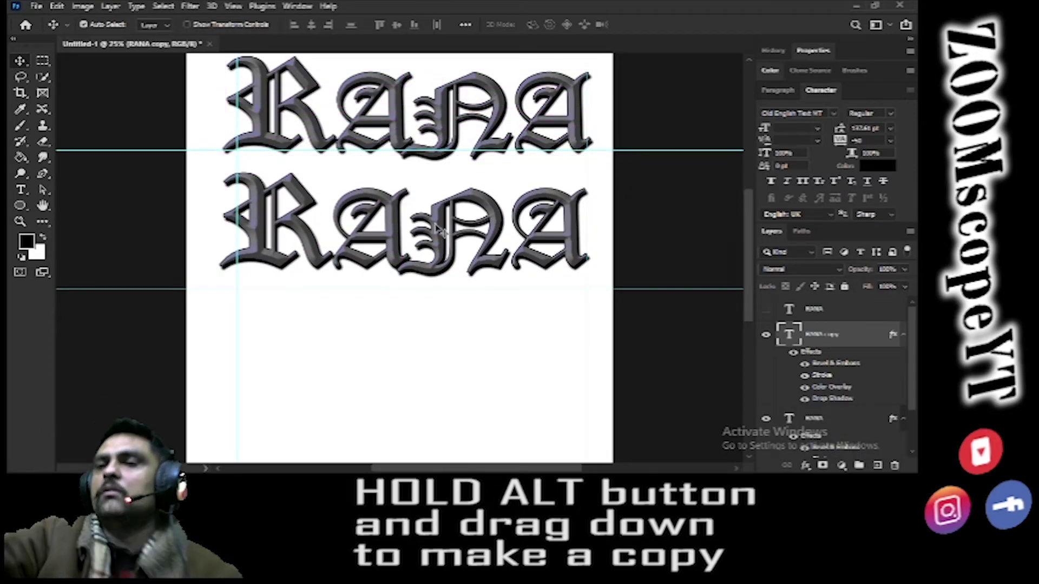
Collapse the copied text layer's effects list and the character settings to make room for the layer stack
left_click(902, 335)
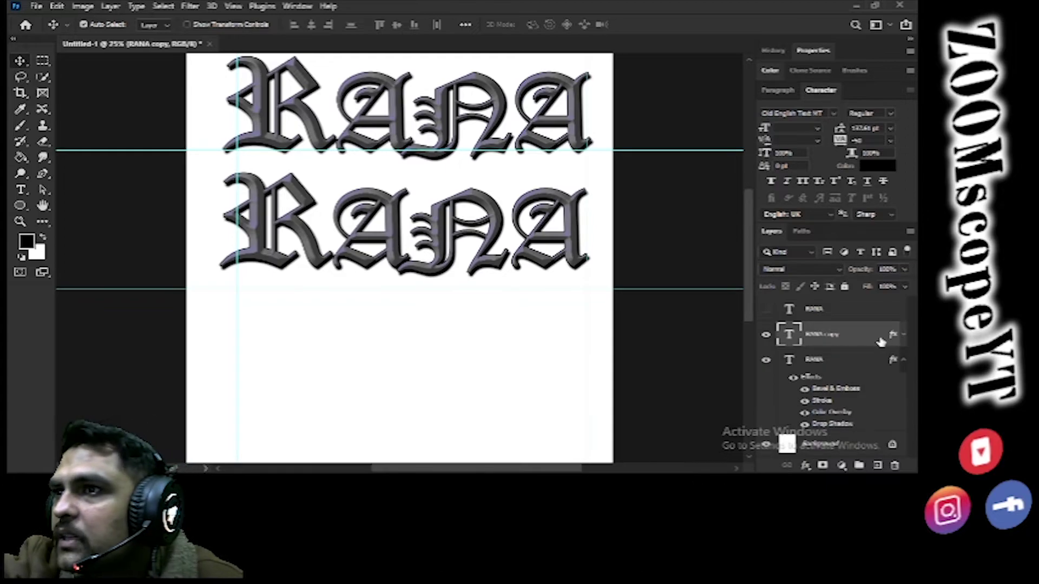
left_click(830, 86)
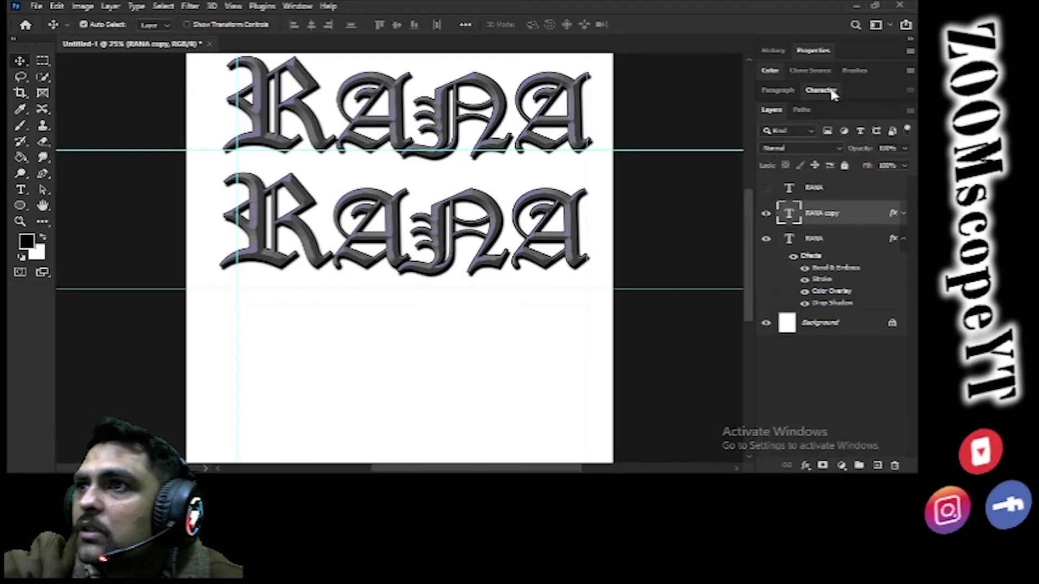
Identify the original styled text layer by toggling visibility, then collapse its effects list and lock the layer completely
left_click(767, 215)
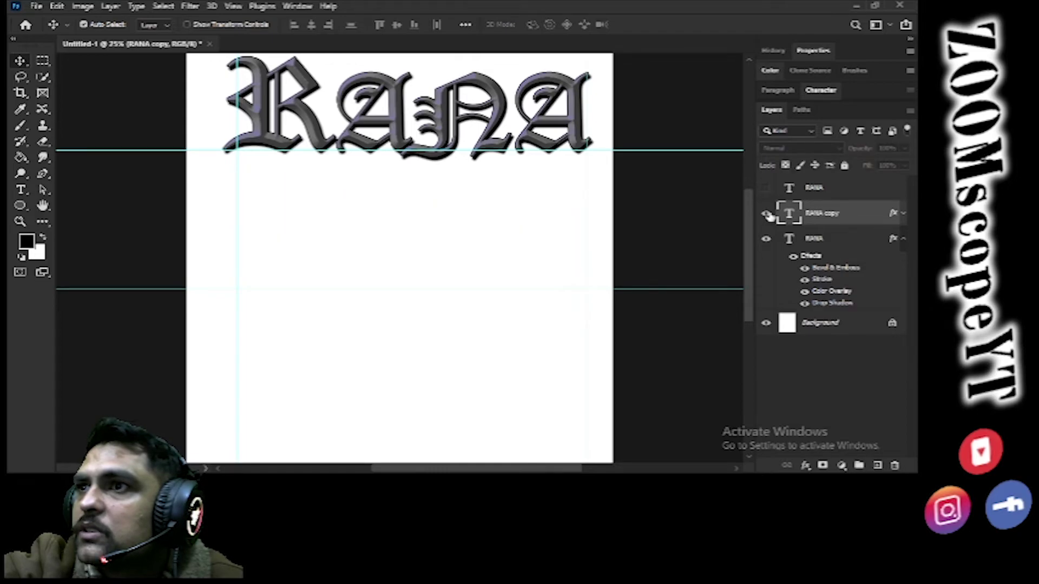
left_click(767, 214)
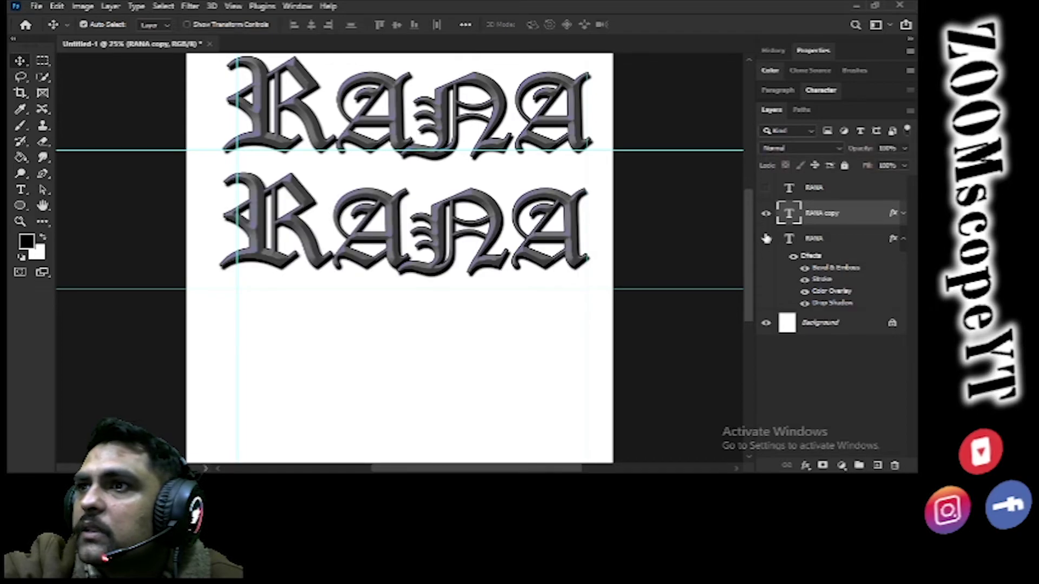
left_click(766, 239)
left_click(766, 238)
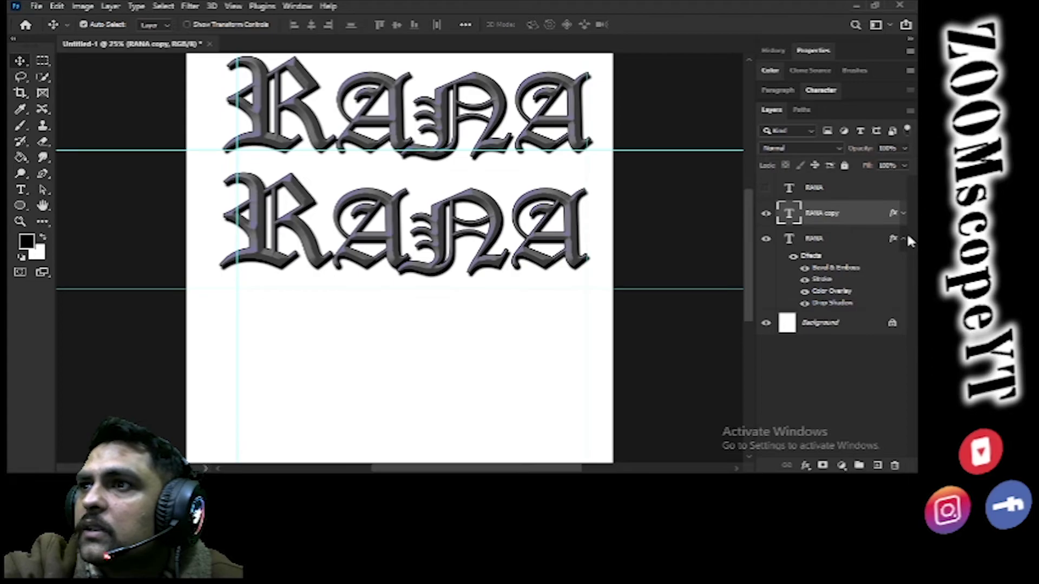
left_click(902, 240)
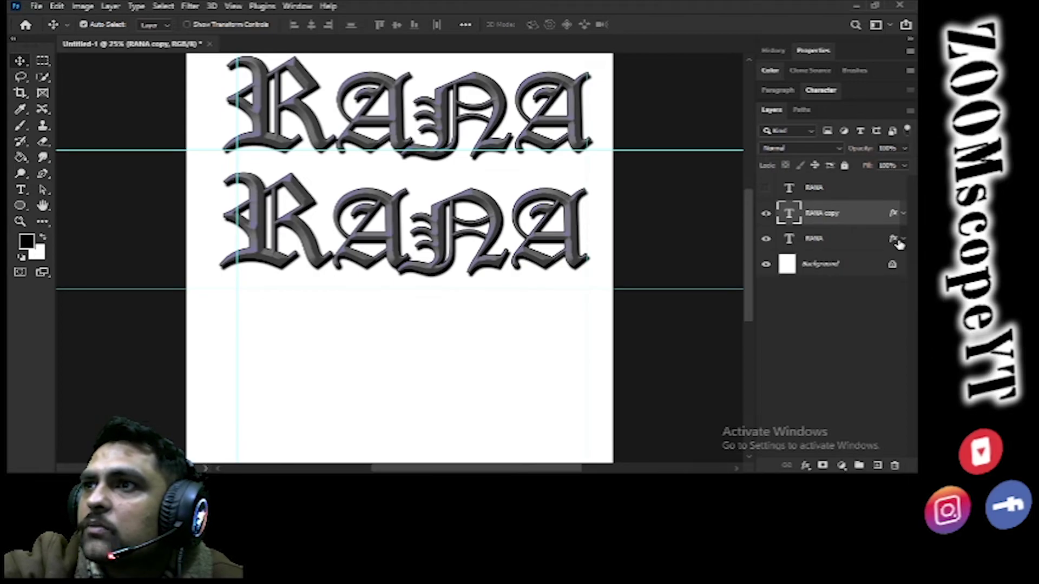
left_click(869, 242)
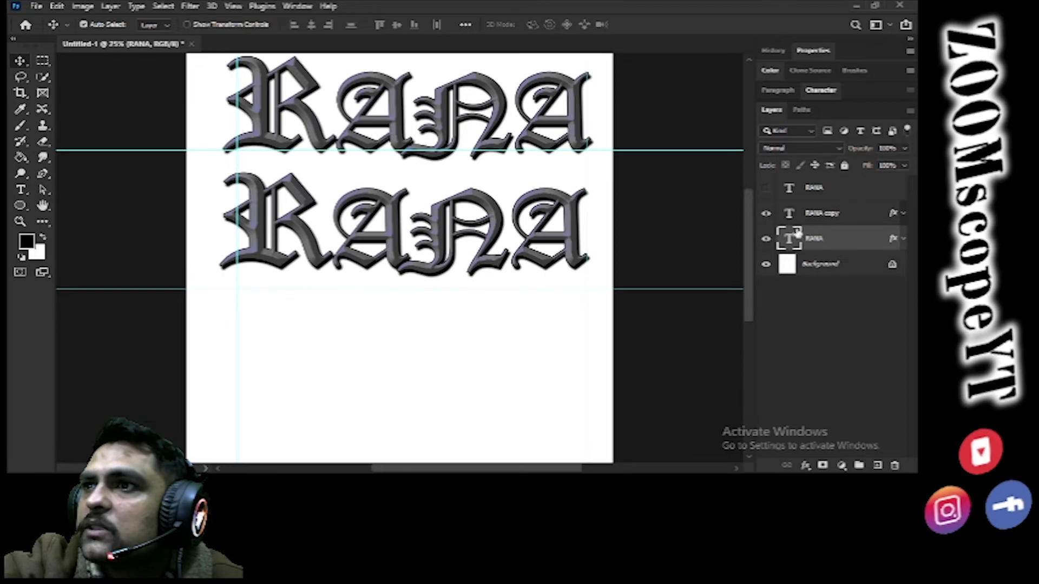
left_click(845, 165)
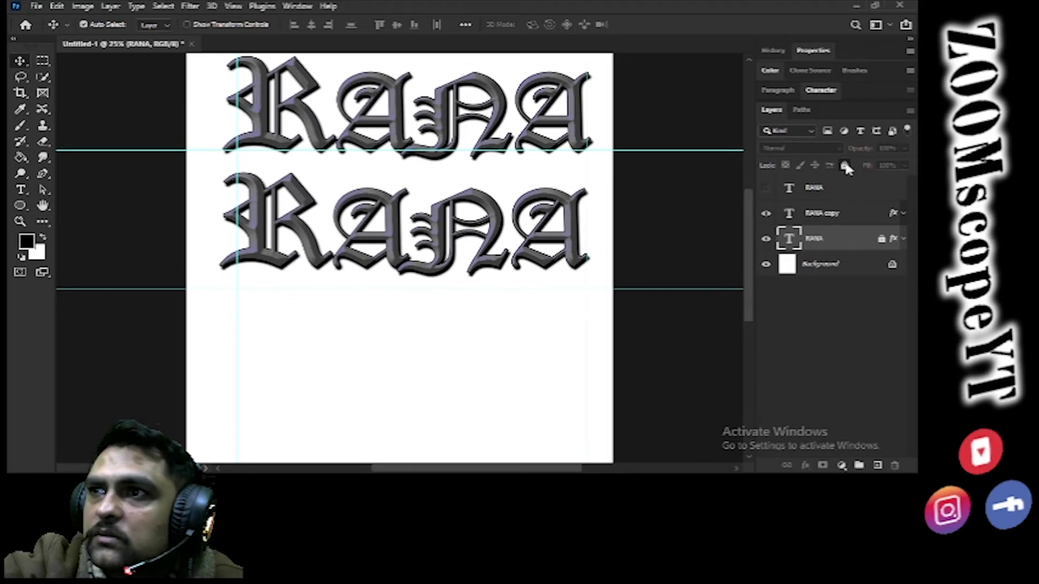
Clear the layer style from the copied text layer
left_click(853, 212)
right_click(862, 215)
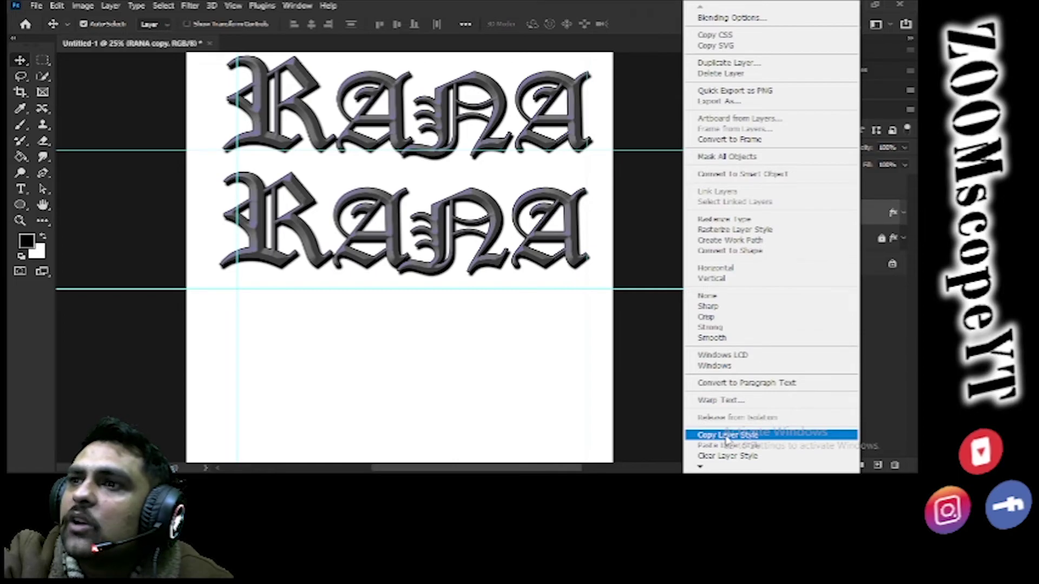
left_click(725, 455)
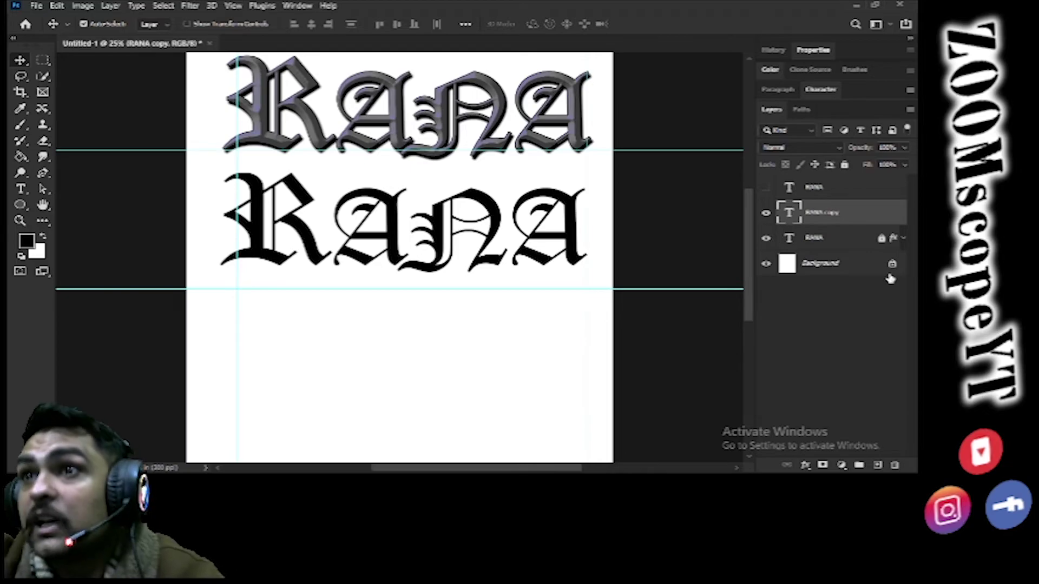
Reopen the copied text layer's style settings and enable a black outside stroke
double_click(870, 218)
left_click_drag(554, 27, 669, 142)
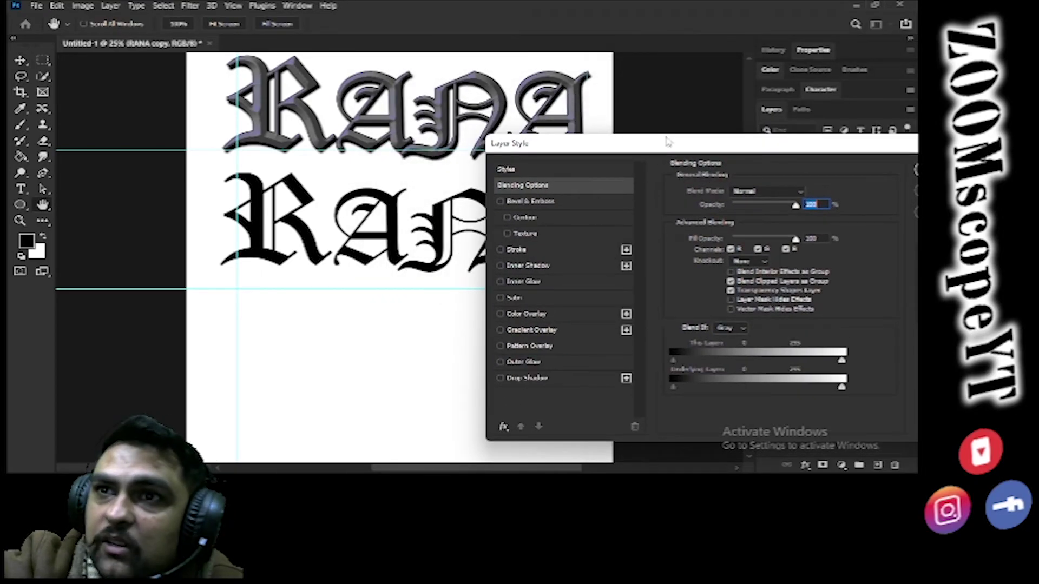
left_click(517, 250)
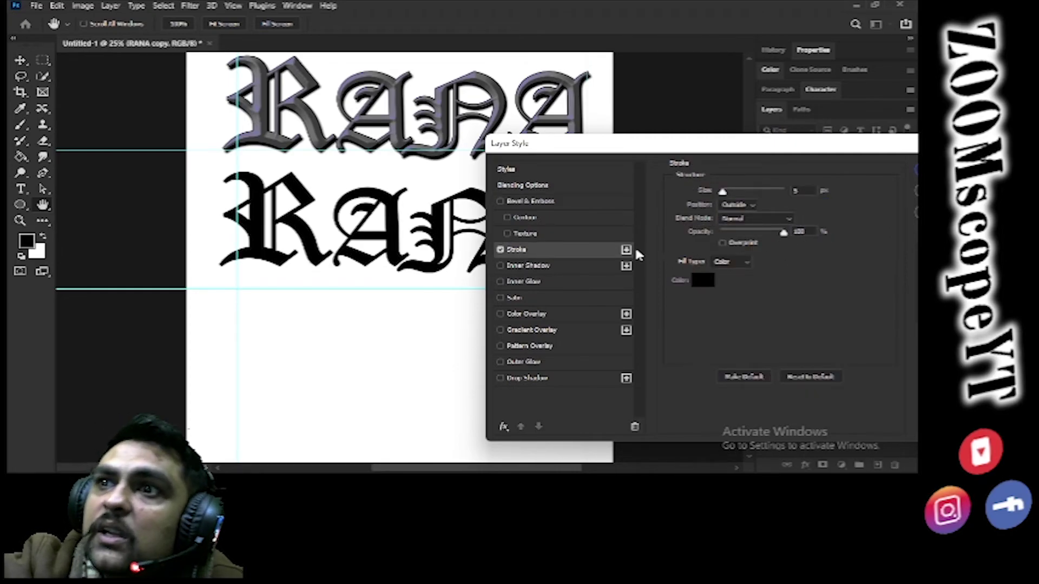
Enable a Gradient Overlay on the copied text, add an orange stop near the gradient's middle and make its end stop black
left_click(530, 331)
left_click(753, 219)
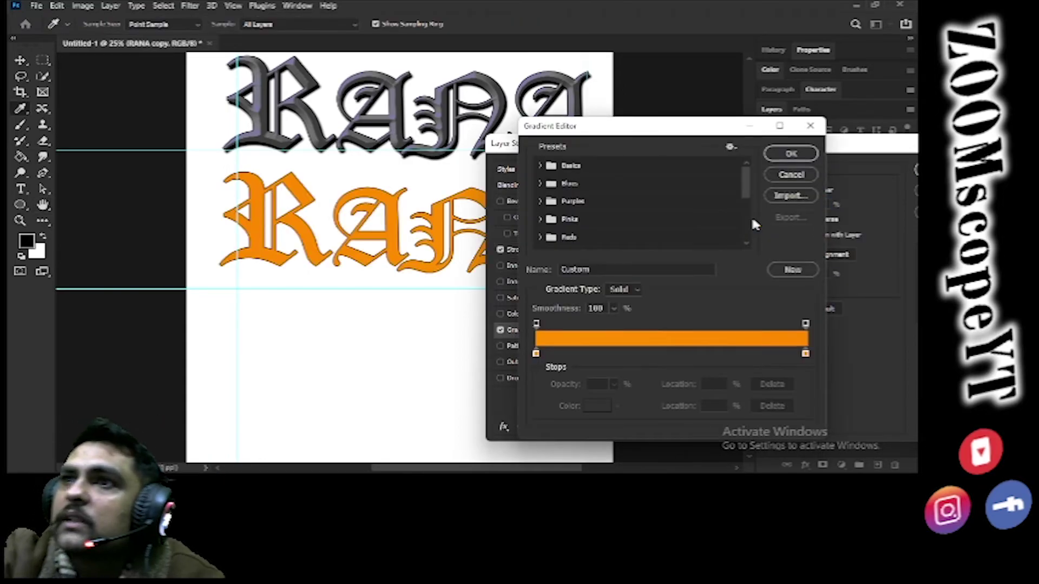
left_click(805, 354)
mouse_move(806, 354)
left_mouse_down()
mouse_move(675, 371)
mouse_move(667, 355)
mouse_move(810, 359)
left_mouse_up()
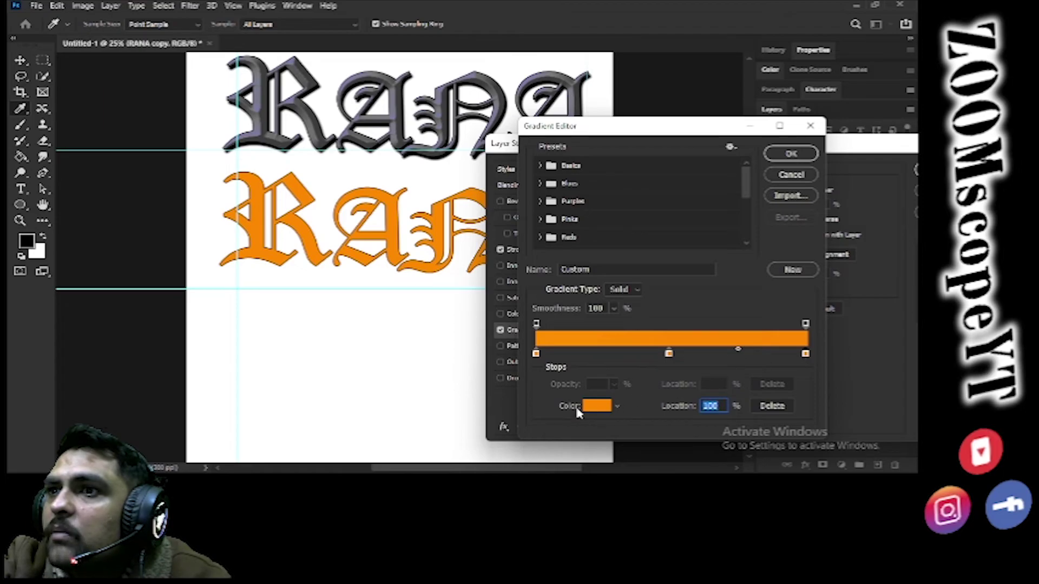
left_click(588, 407)
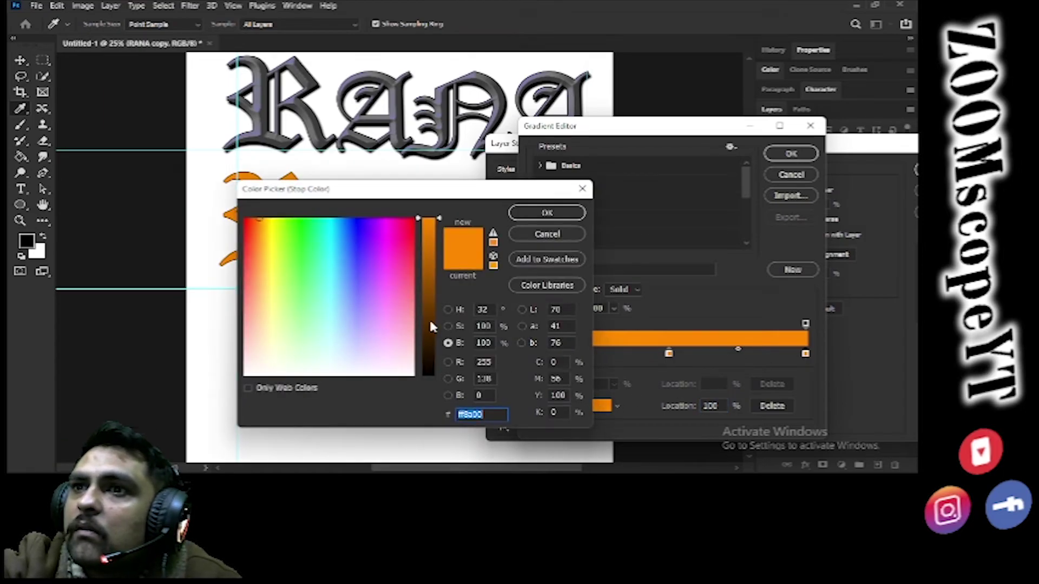
left_click_drag(419, 317, 425, 379)
left_click(547, 213)
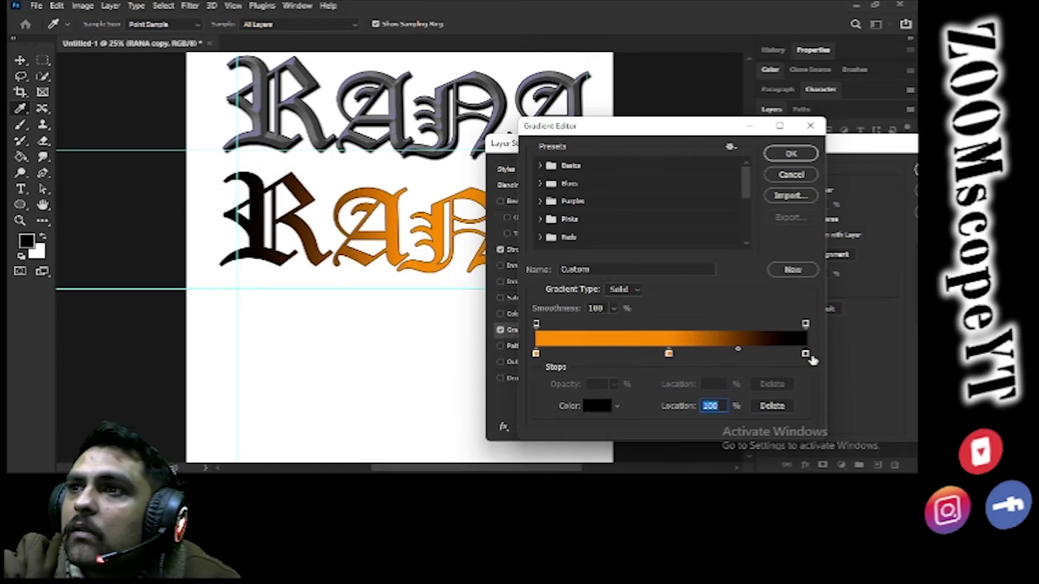
Replace the gradient's orange start stop with a black one at the very beginning of the ramp
left_click_drag(807, 358, 898, 361)
left_click(597, 354)
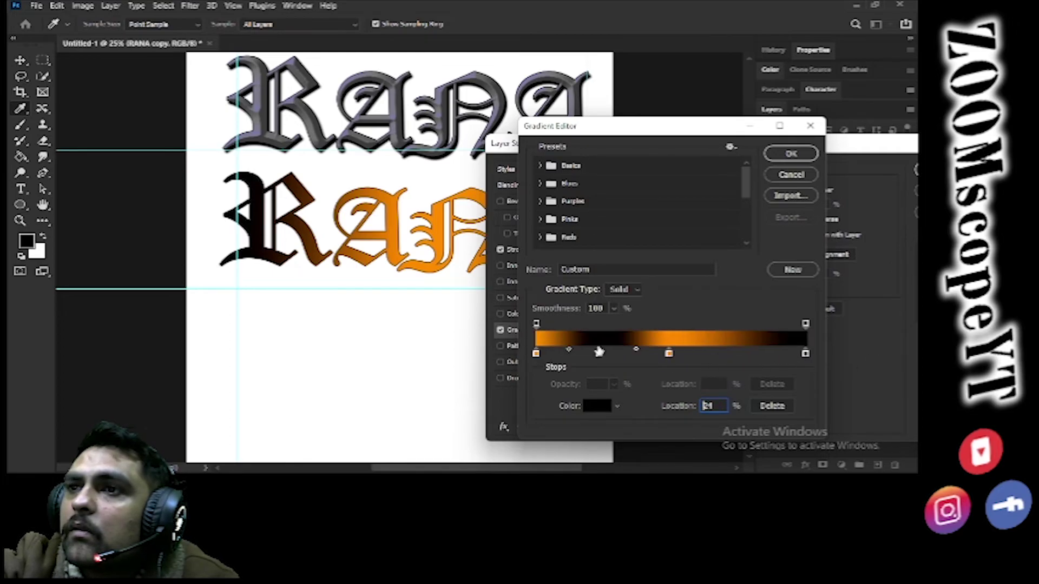
left_click_drag(536, 355, 361, 432)
left_click_drag(597, 354, 529, 360)
Recolour the gradient's middle stop white, accept the gradient and set the overlay angle to 90°
left_click(669, 354)
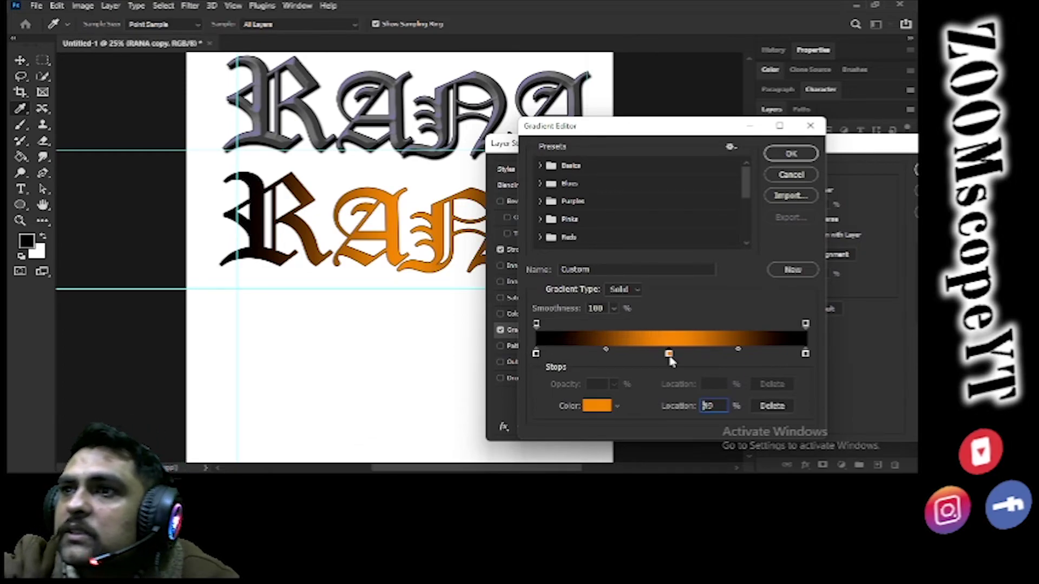
double_click(669, 354)
left_click_drag(357, 280, 348, 452)
left_click(546, 213)
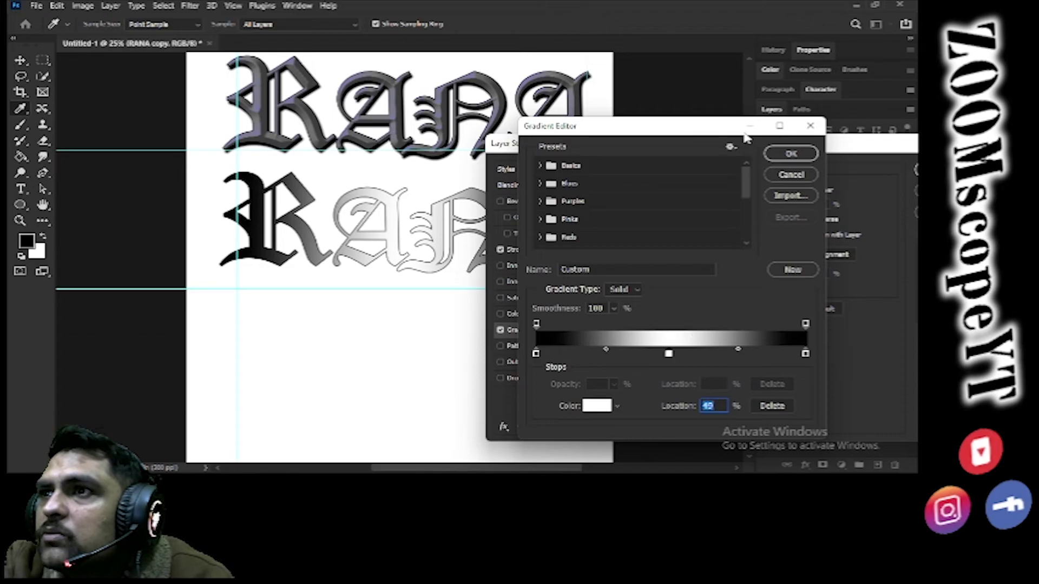
left_click(782, 157)
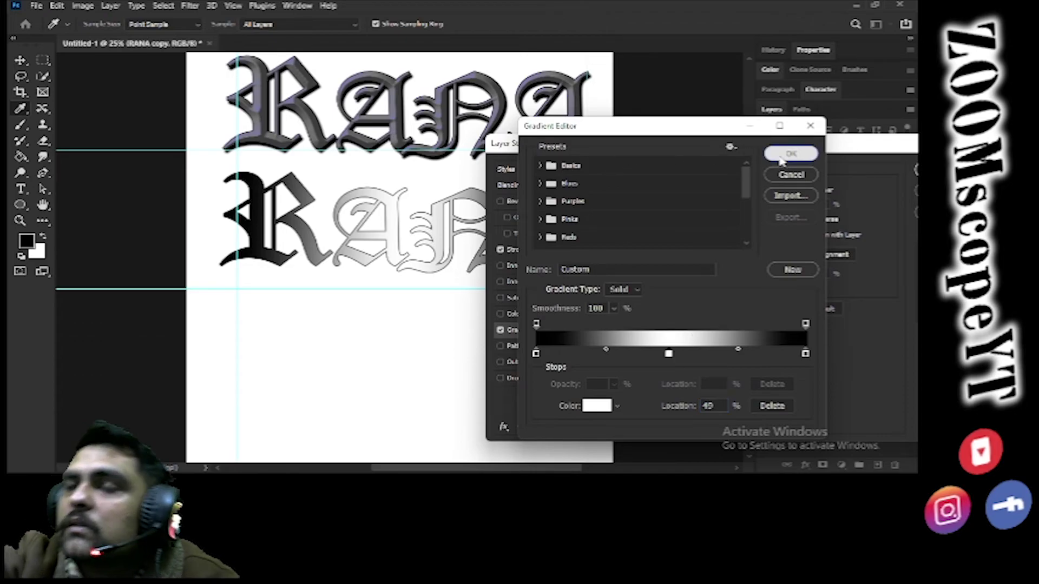
left_click_drag(728, 258, 731, 232)
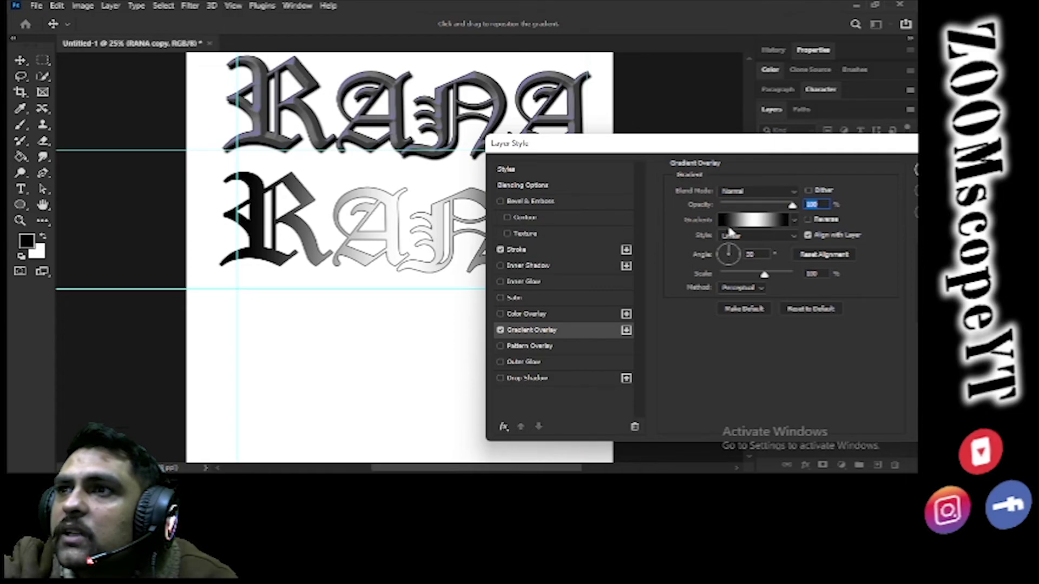
key("Tab")
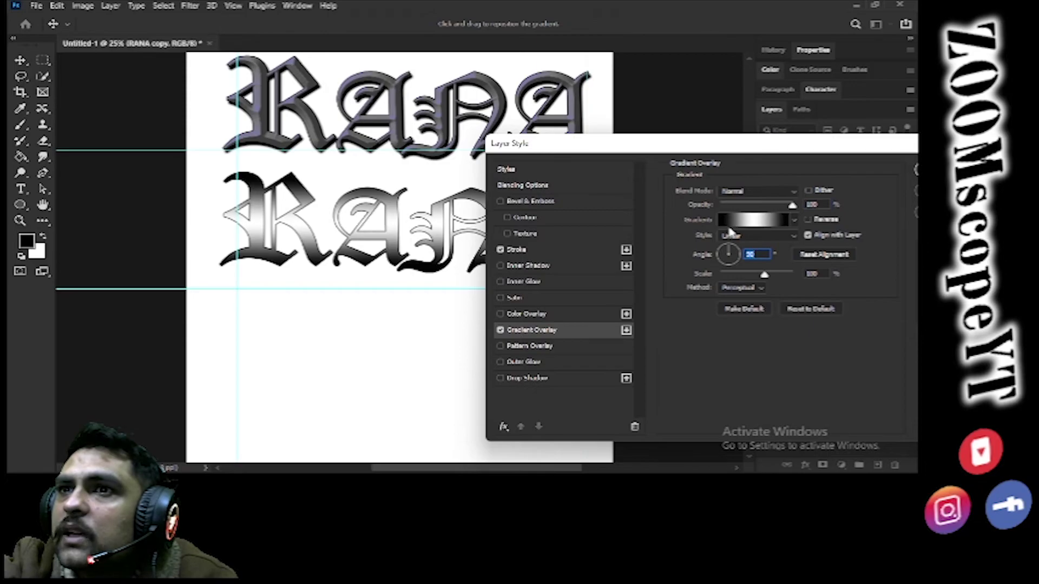
Narrow the gradient's white band by moving the black stops to 26% and 62% and the white stop to 46%
left_click(768, 222)
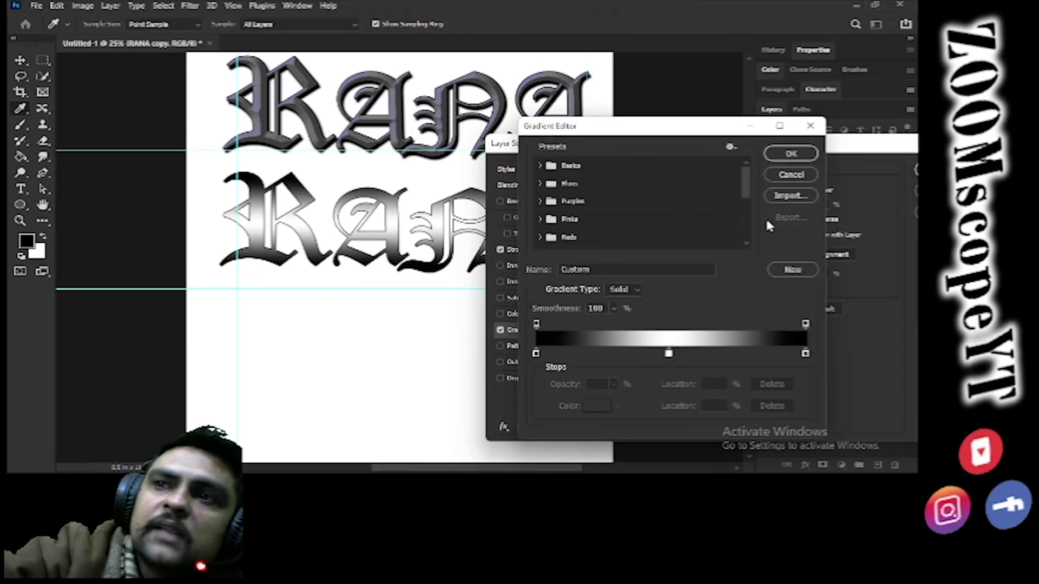
left_click(537, 354)
left_click_drag(541, 355, 579, 356)
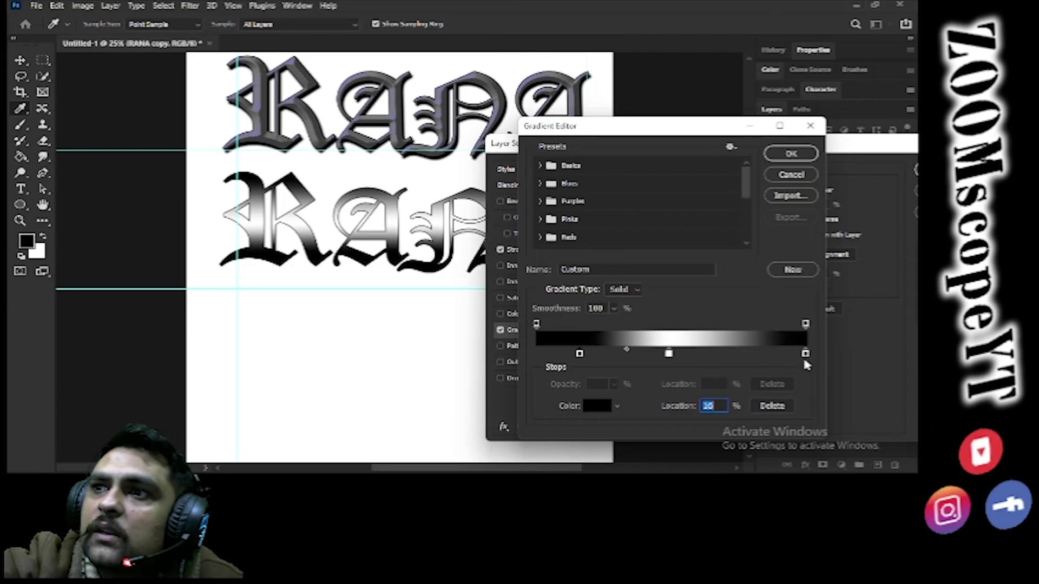
left_click_drag(806, 355, 718, 358)
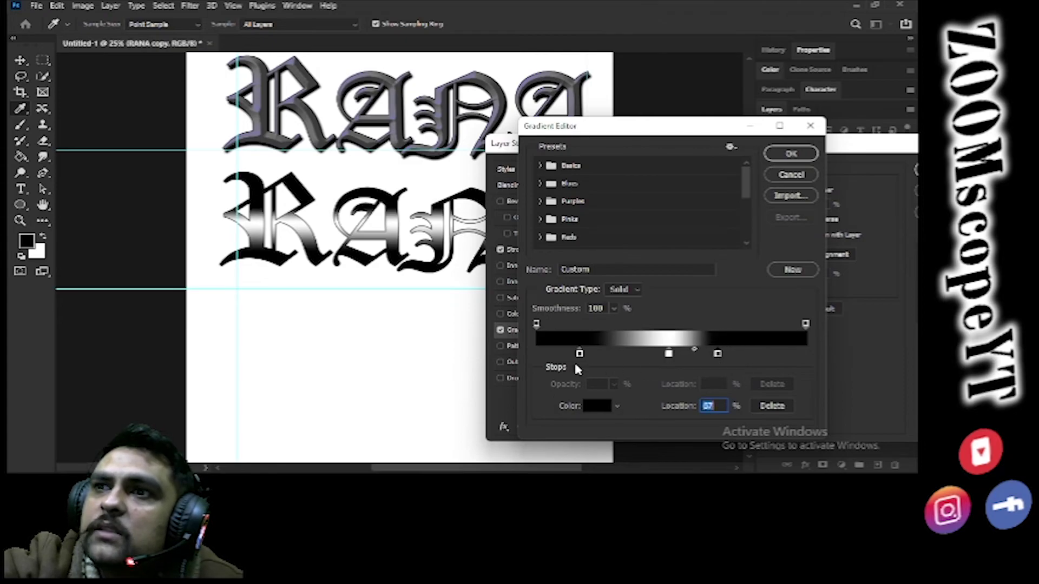
left_click_drag(582, 360, 609, 363)
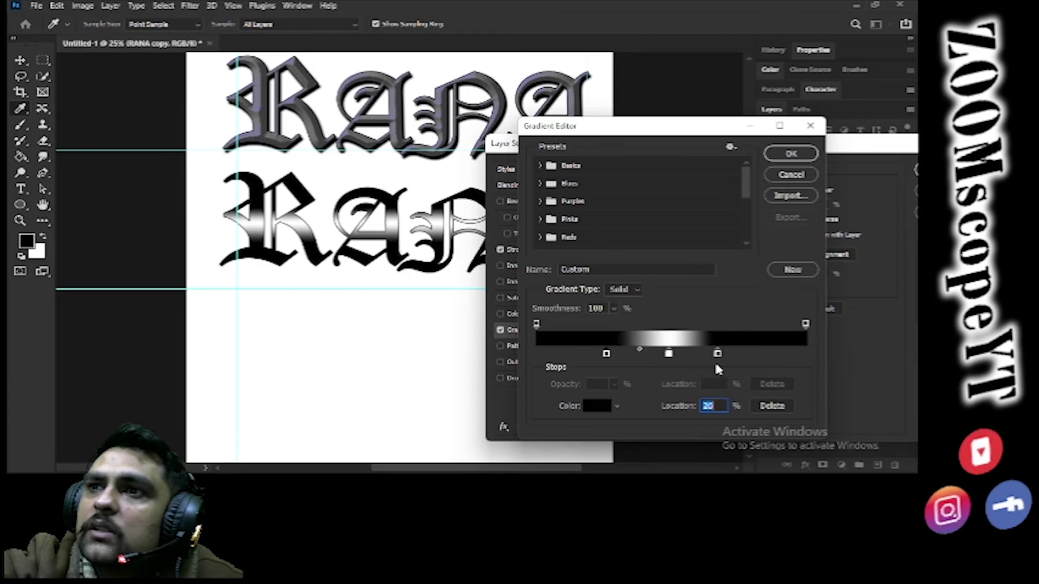
left_click_drag(717, 358, 703, 355)
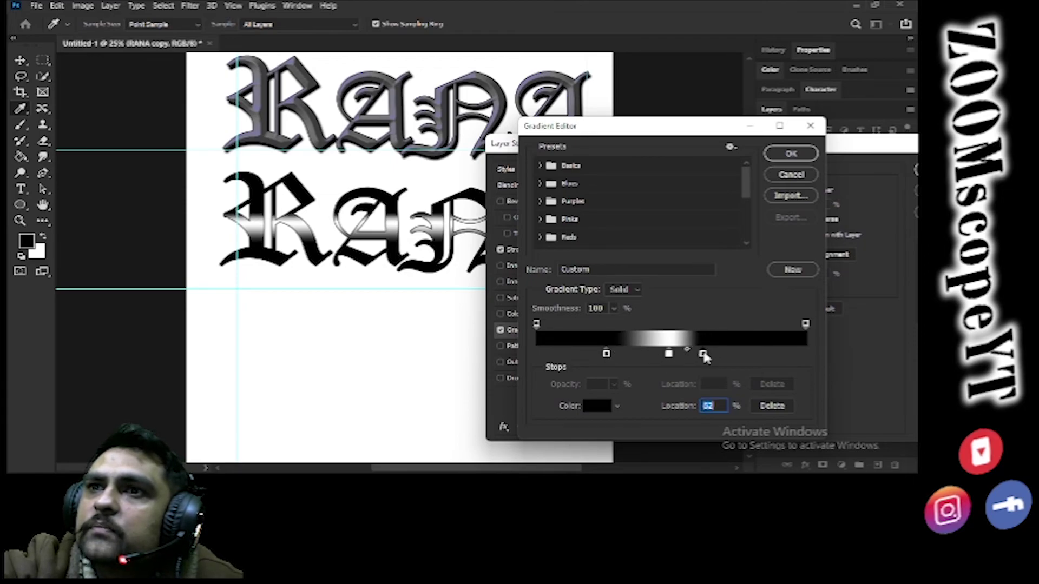
left_click_drag(669, 354, 662, 360)
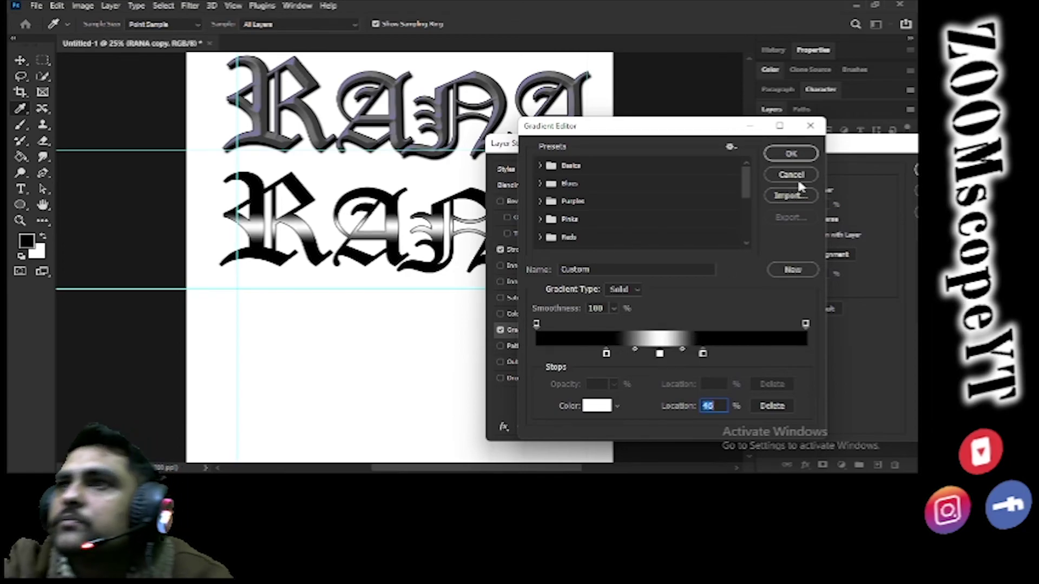
left_click(791, 155)
Set the copied text's stroke size to 7 px
left_click(576, 251)
left_click_drag(723, 194, 728, 196)
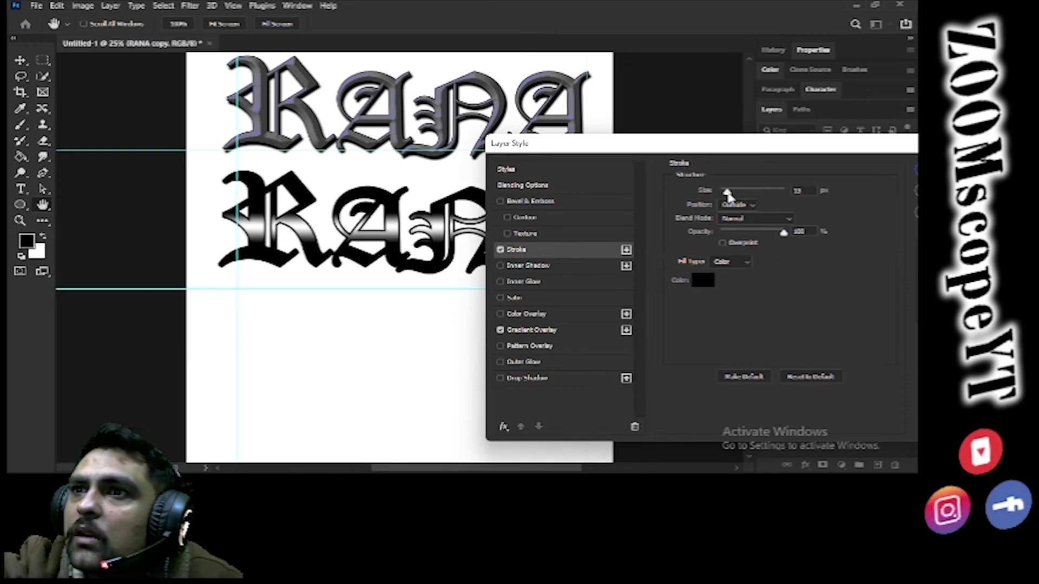
left_click_drag(727, 195, 726, 197)
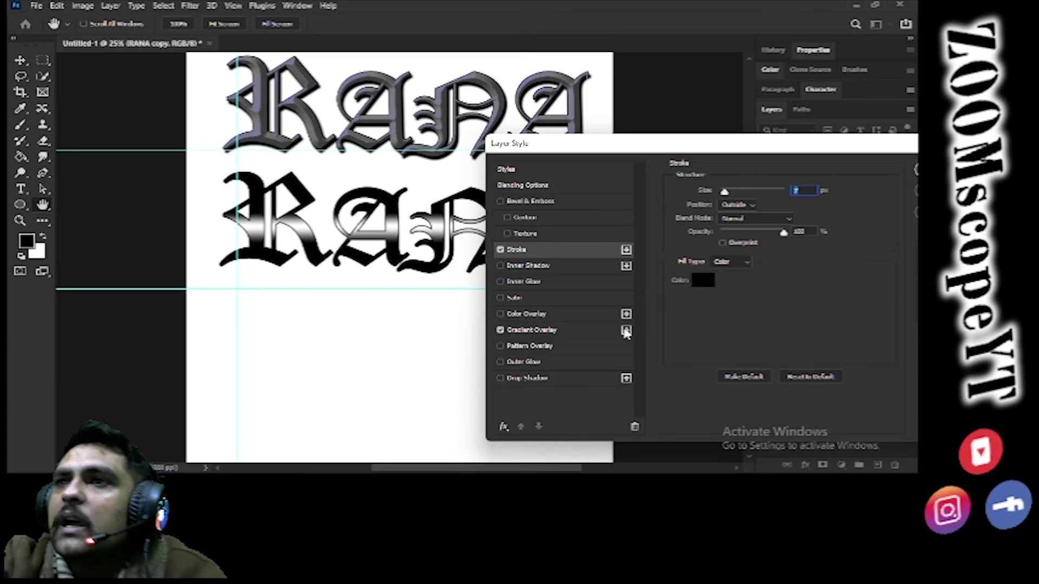
Add a drop shadow in pure red (#ff0000) to the copied text and apply the layer style
left_click(542, 378)
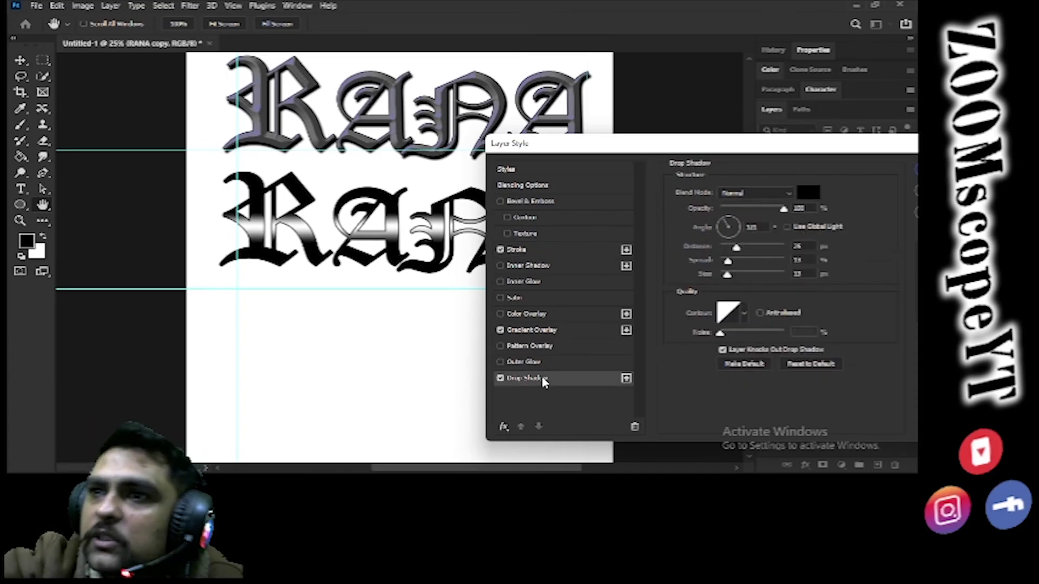
left_click(812, 193)
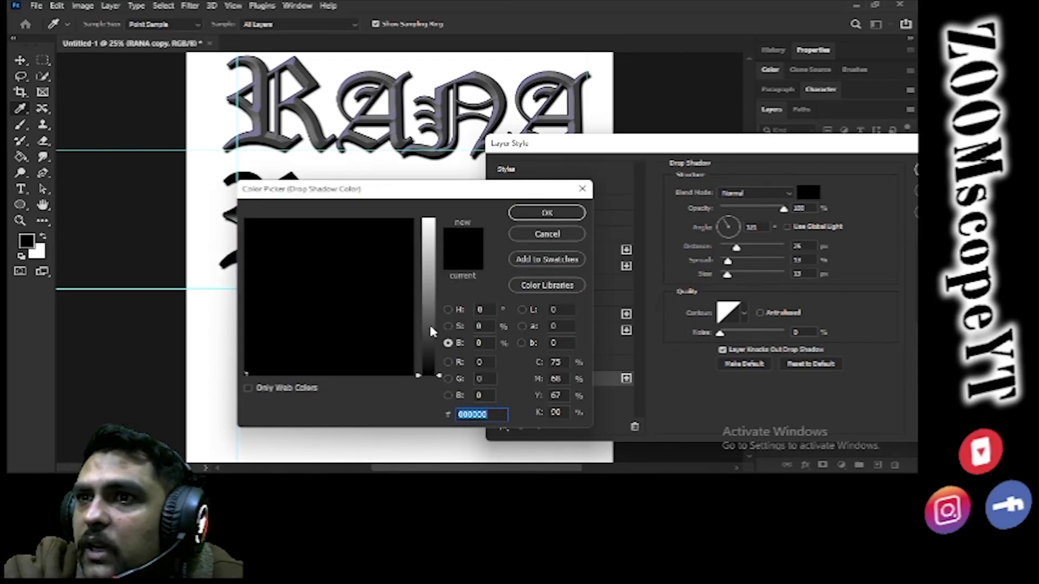
left_click_drag(431, 332, 431, 219)
left_click_drag(361, 219, 195, 186)
left_click(525, 216)
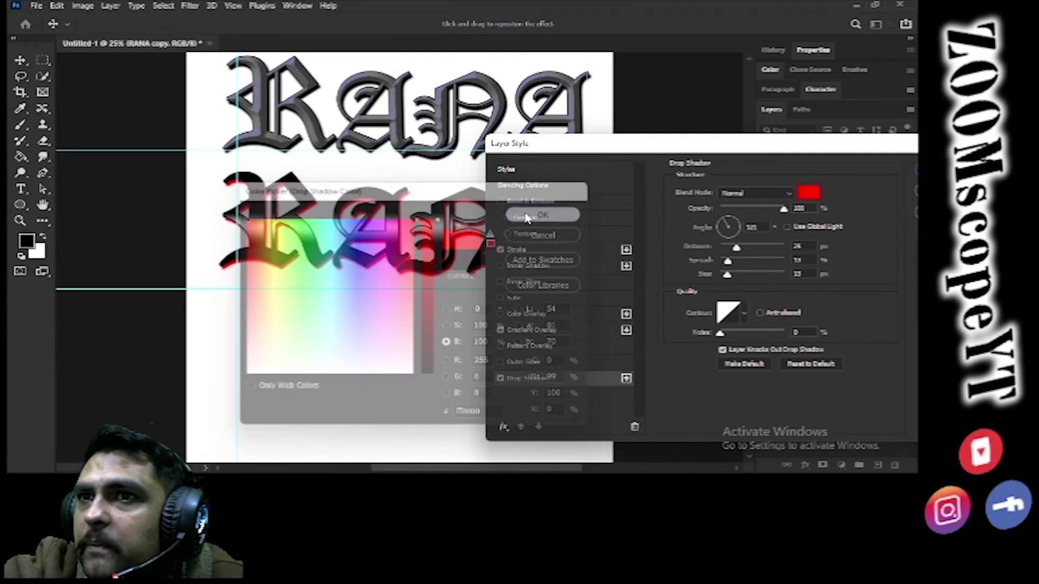
left_click_drag(899, 148, 793, 129)
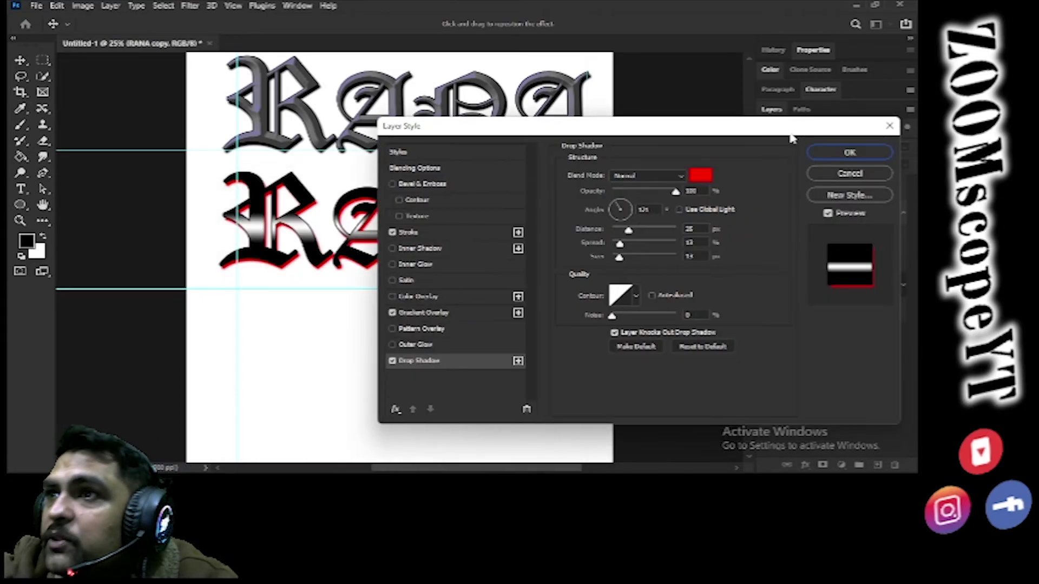
left_click(860, 152)
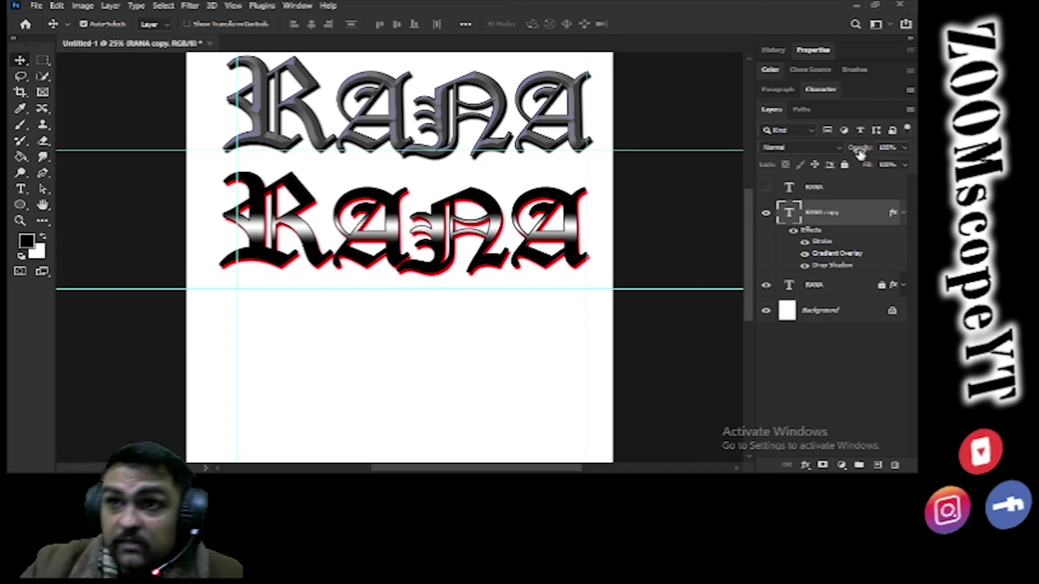
Save the document in Photoshop format in the Tutorials folder, replacing the existing file "Tutorial for Tattooist"
left_click(36, 5)
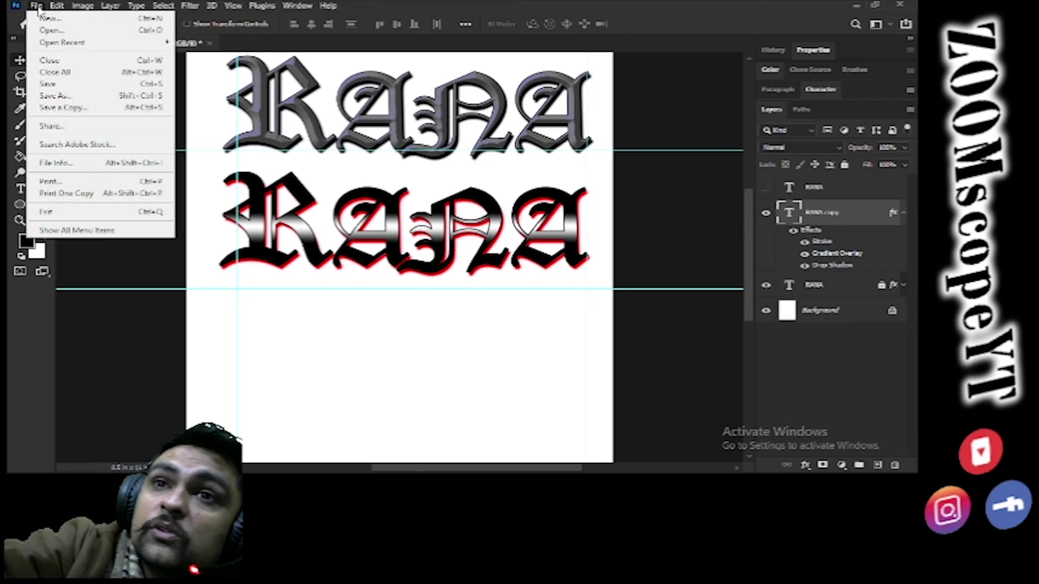
left_click(100, 97)
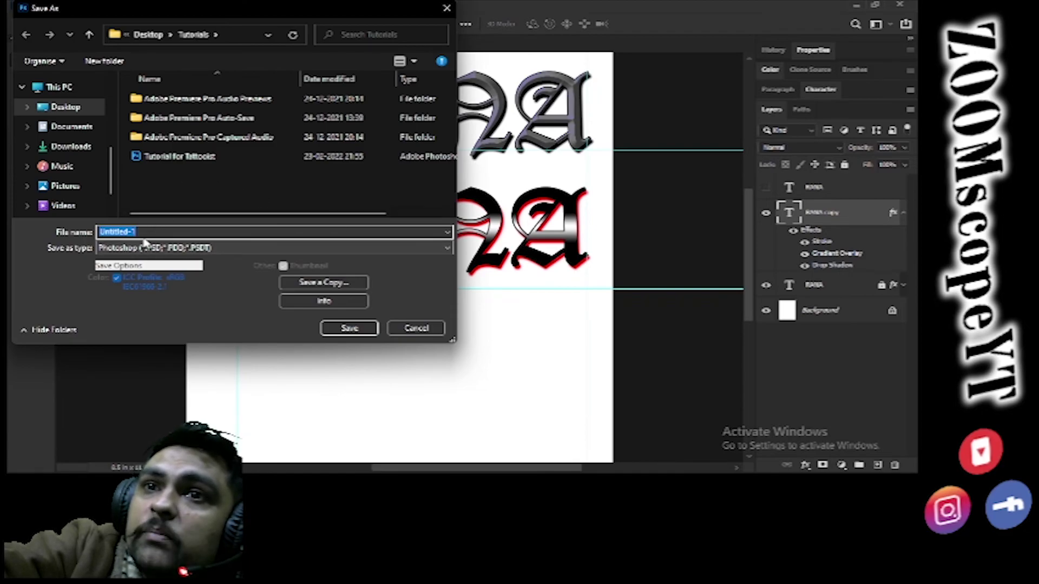
double_click(169, 163)
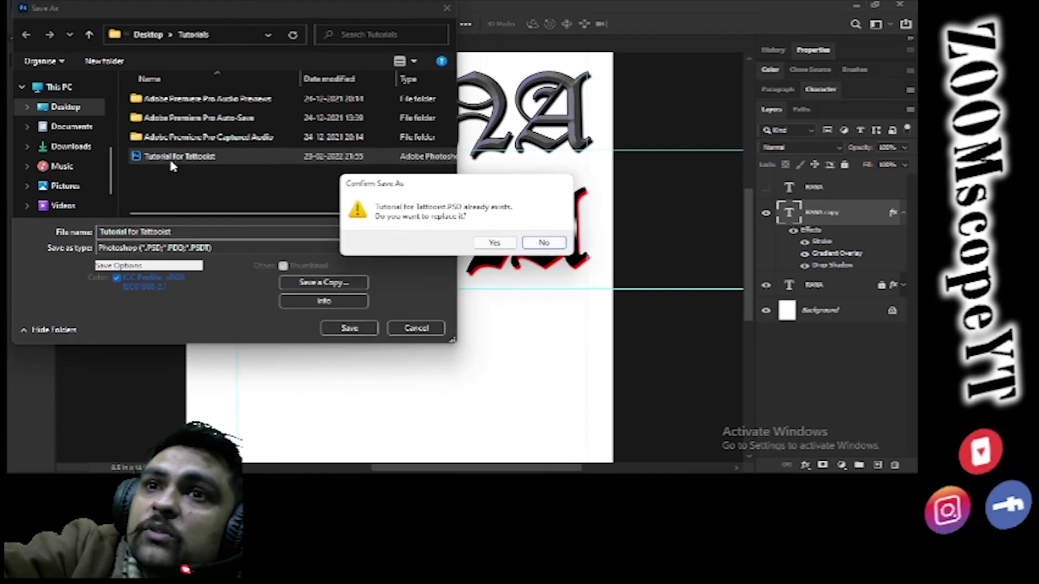
left_click(487, 245)
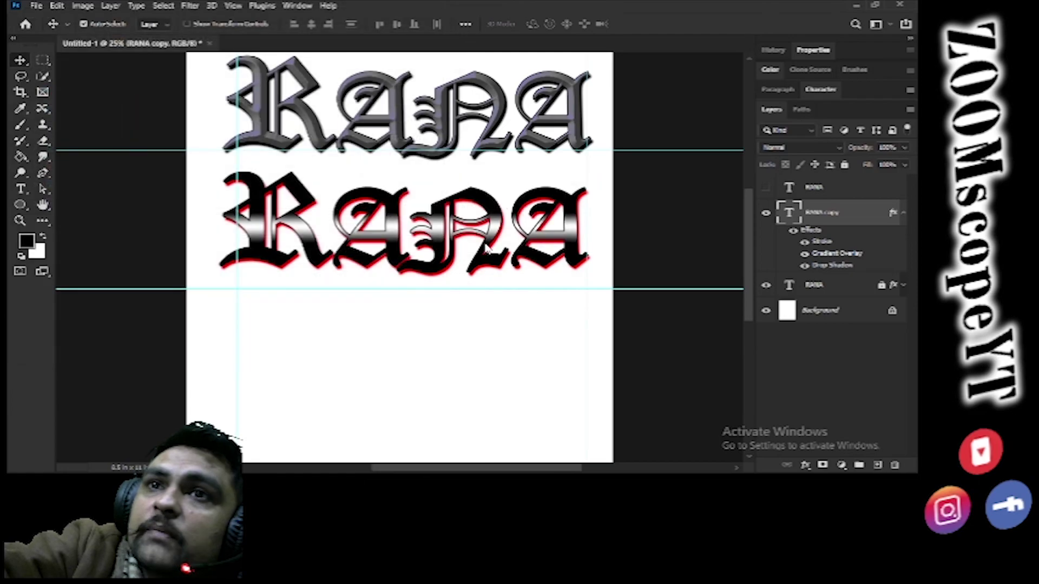
Quick-export the document as a PNG named "Tutorial for Tattooist" into the Tutorials folder on the Desktop
left_click(38, 8)
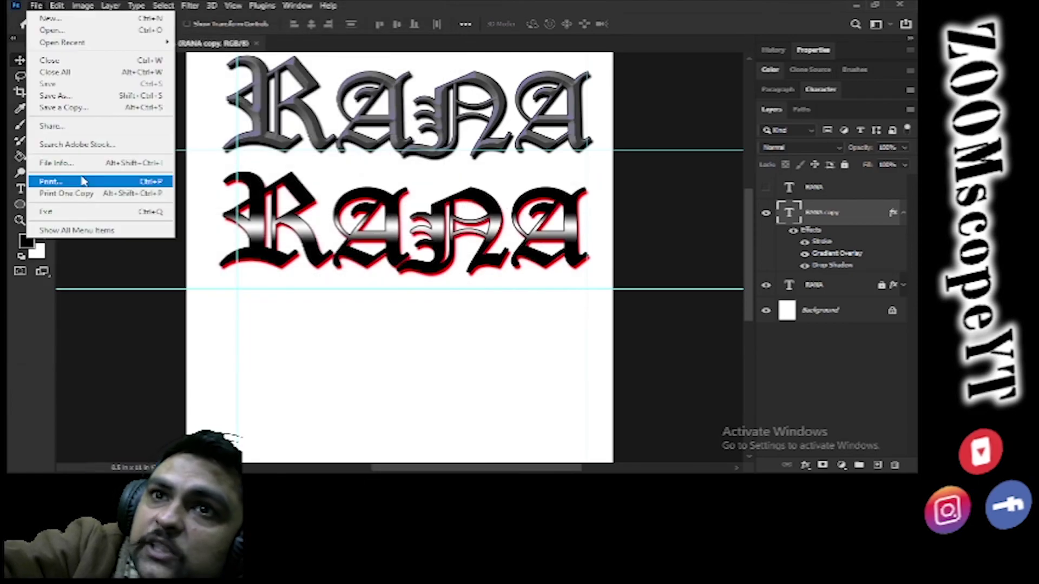
left_click(81, 230)
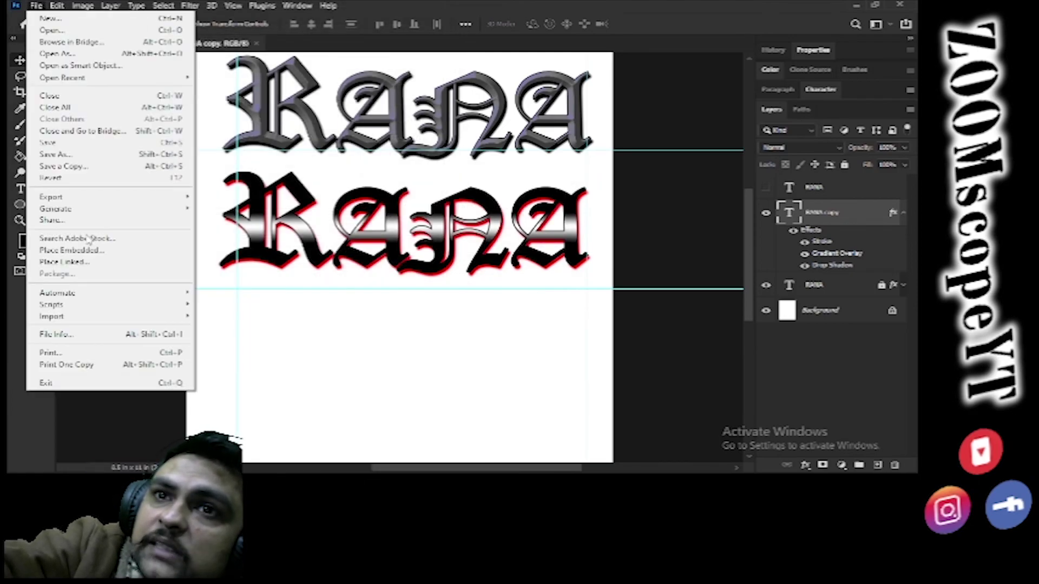
mouse_move(124, 201)
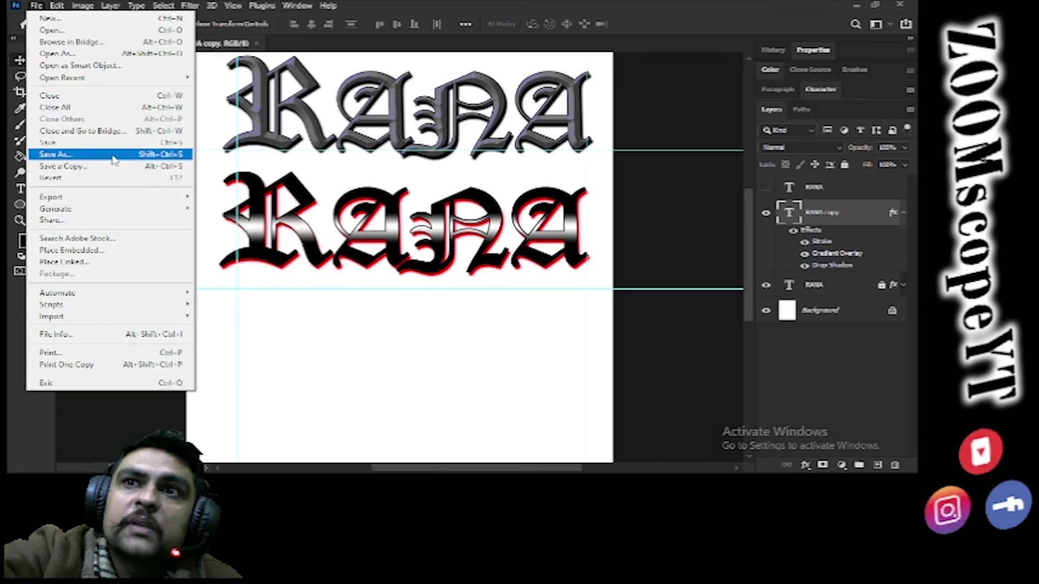
mouse_move(66, 202)
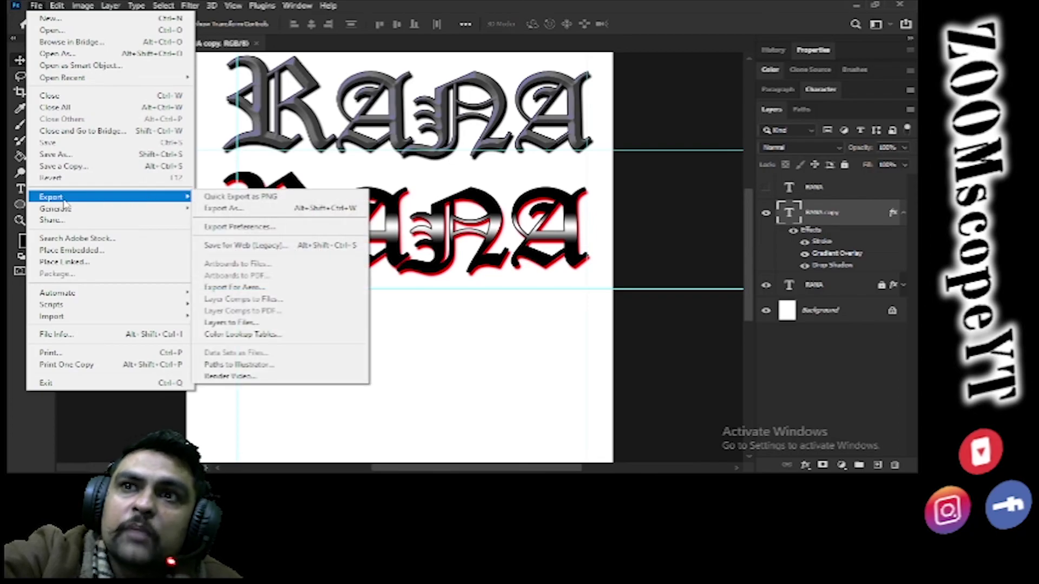
left_click(239, 196)
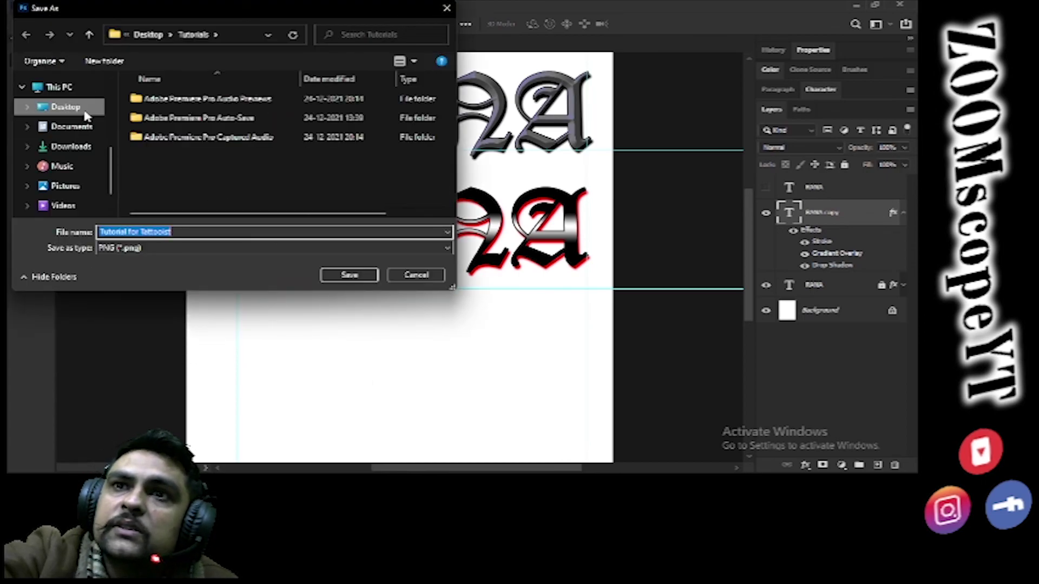
left_click(89, 111)
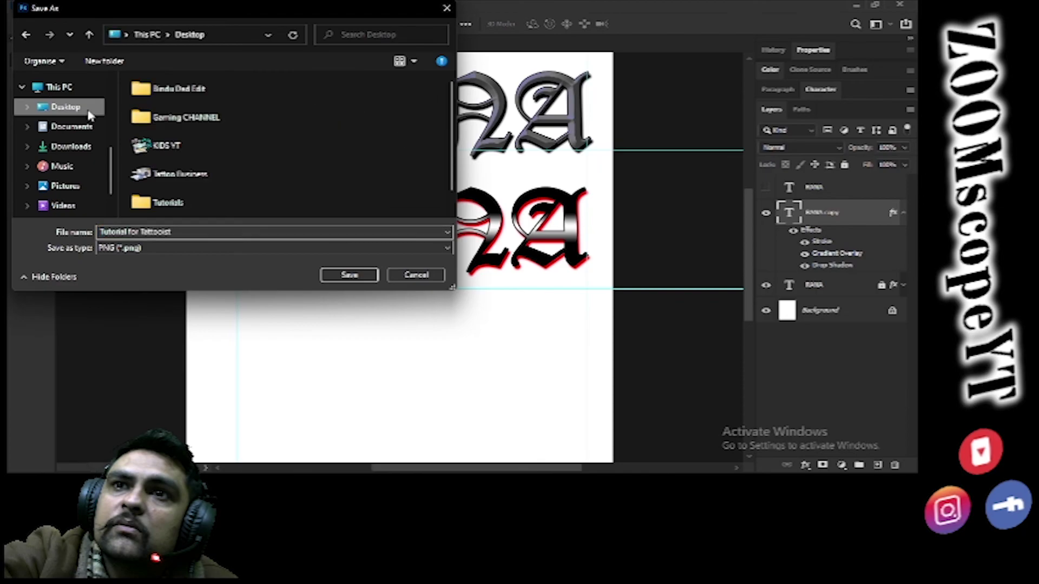
scroll(208, 179, "down", 1)
double_click(211, 180)
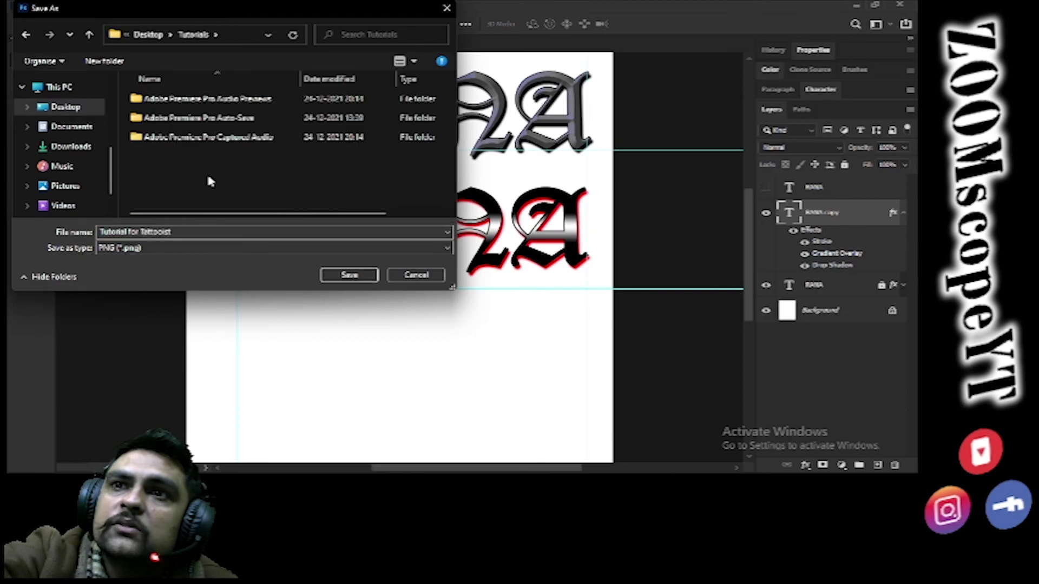
left_click(348, 275)
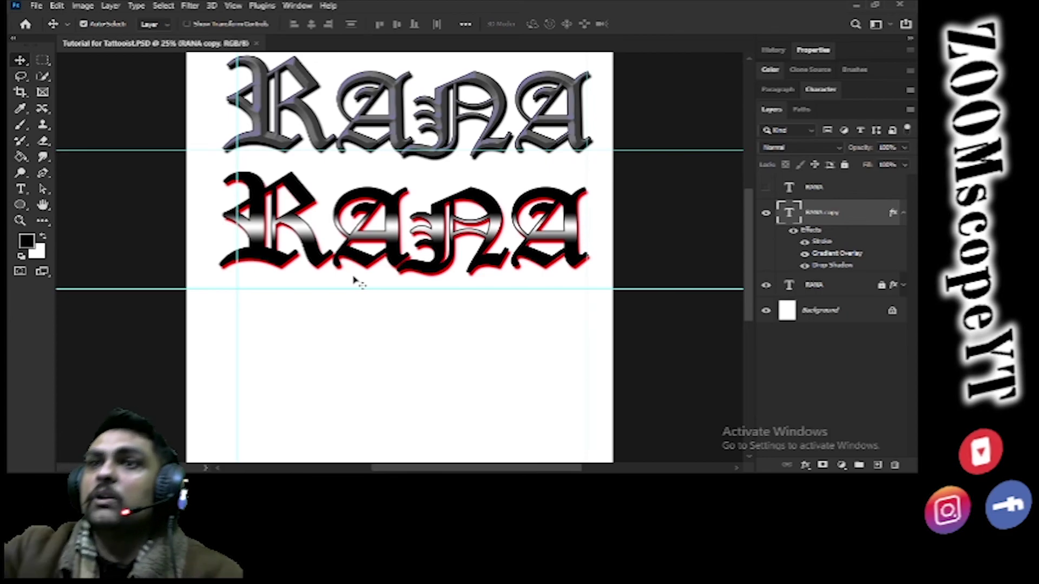
Duplicate the chrome-gradient text directly below itself and turn off the new copy's gradient overlay and drop shadow
left_click_drag(437, 232, 438, 357)
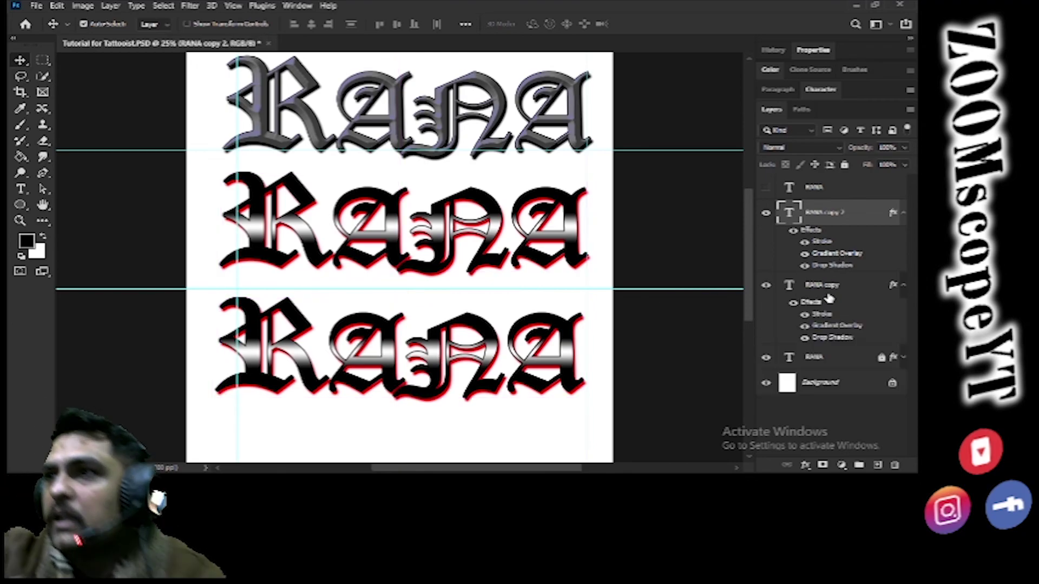
left_click(805, 255)
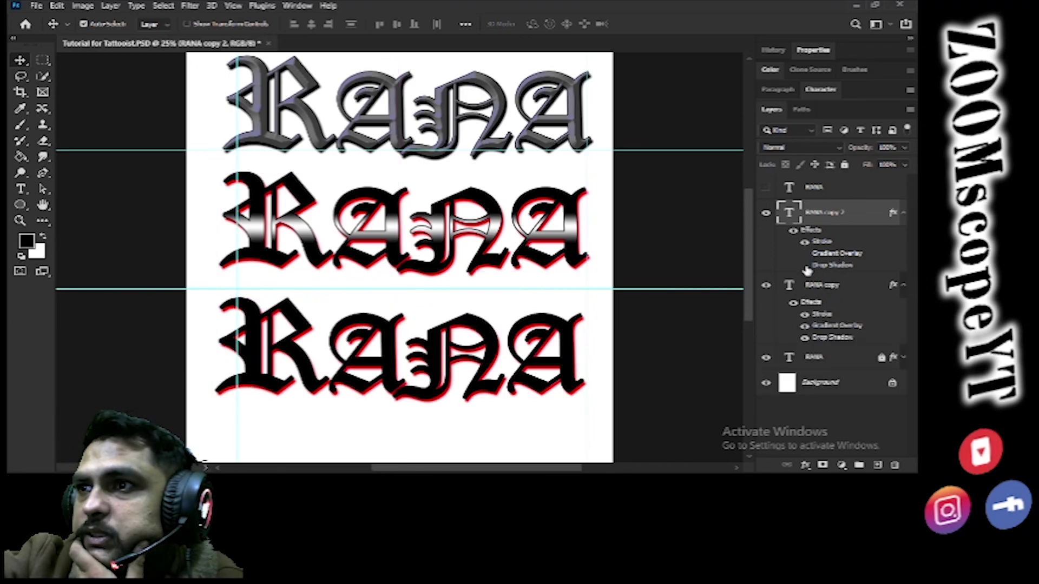
left_click(806, 266)
left_click(805, 266)
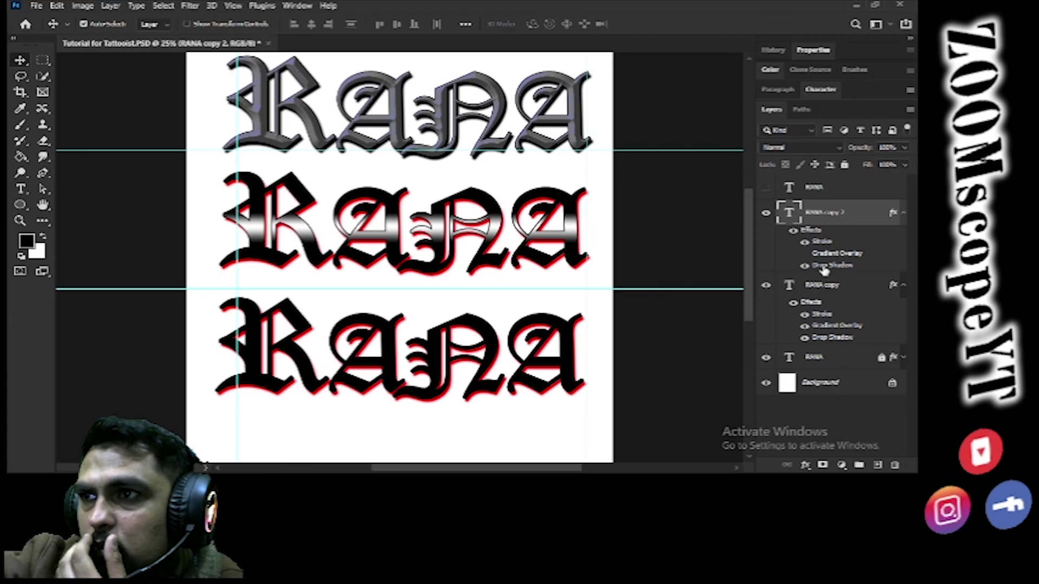
double_click(830, 265)
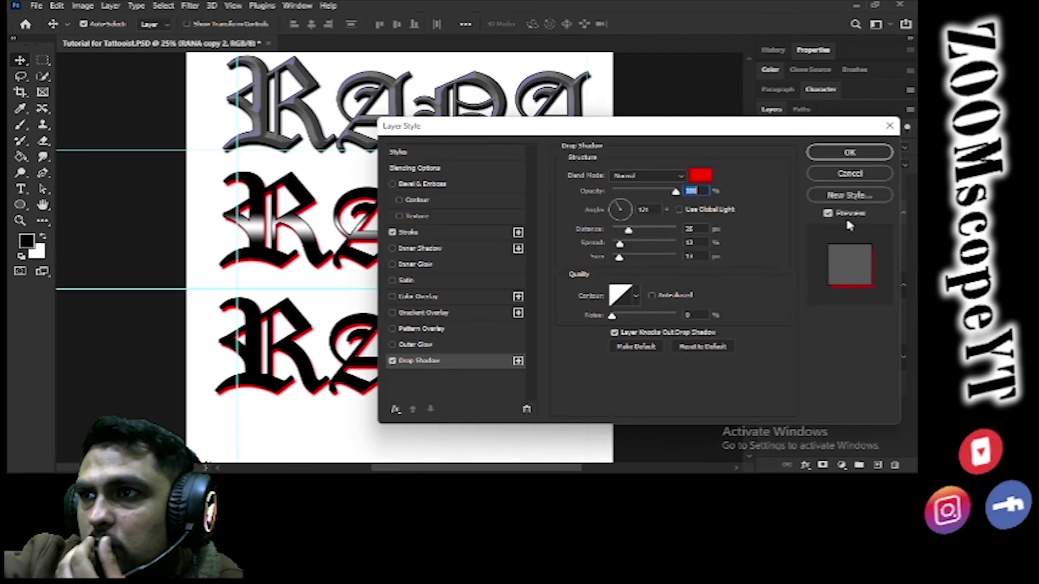
left_click(392, 361)
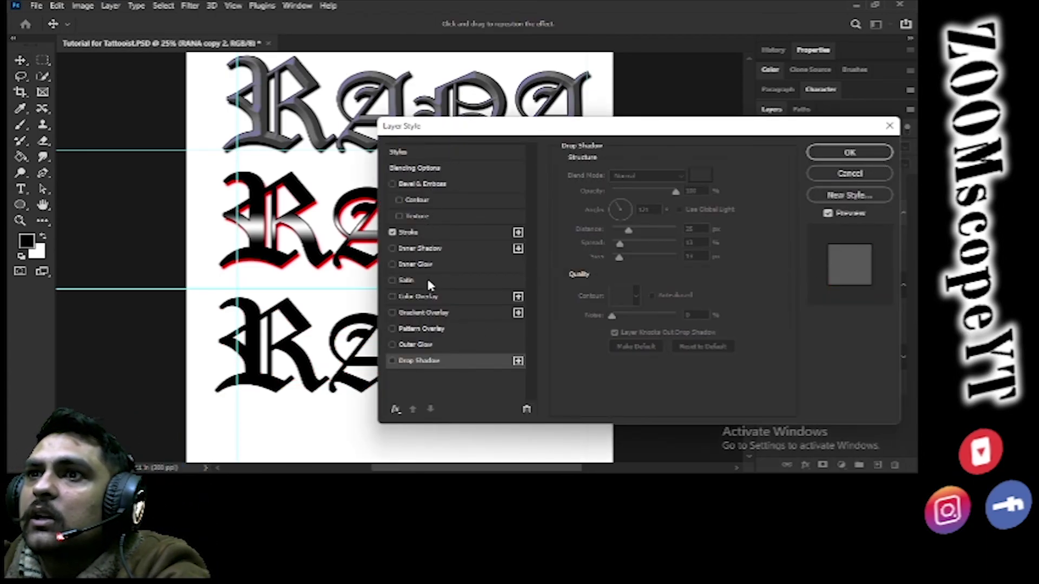
Add a white (#ffffff) color overlay to the lowest text copy and apply the layer style
left_click(433, 297)
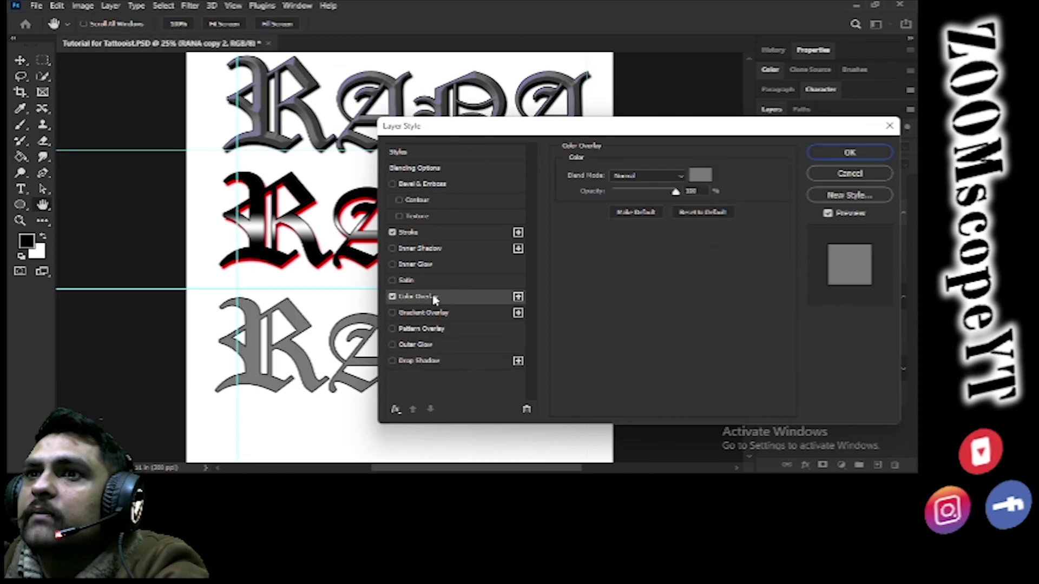
left_click(701, 175)
left_click_drag(430, 229, 428, 218)
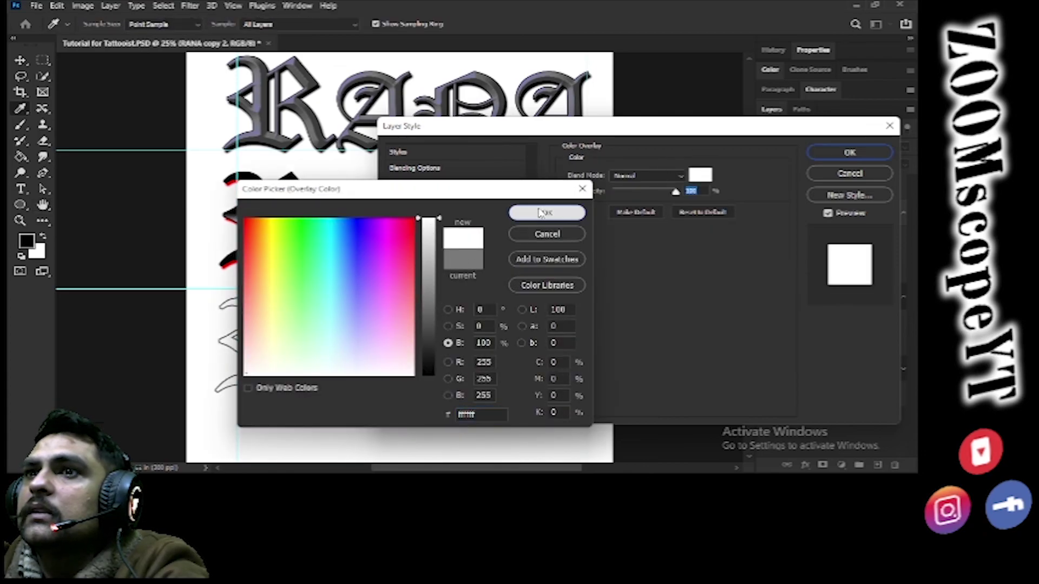
left_click(547, 213)
left_click(849, 154)
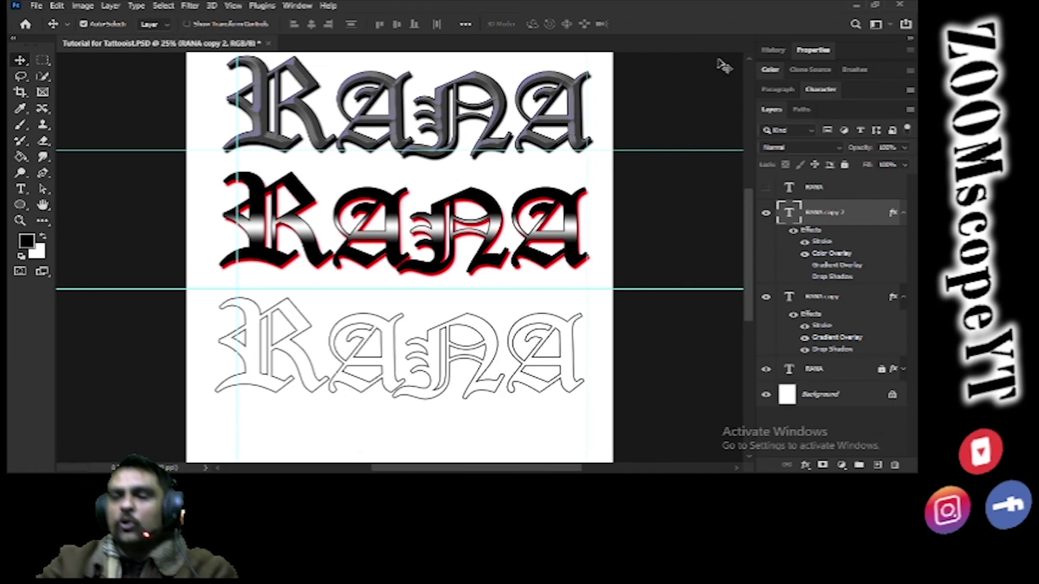